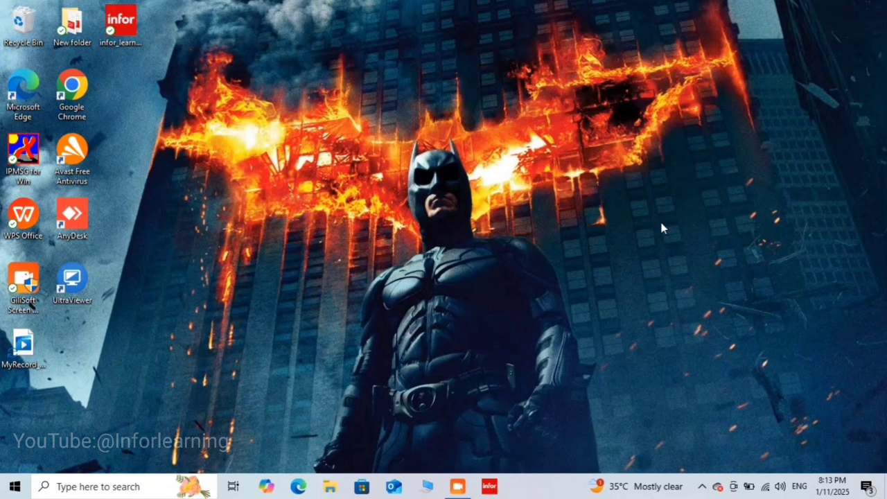
Step: Launch Infor LN from the desktop, dismiss the icon loading message, and maximize the Menu browser window
{"action": "double_click", "coordinate": [140, 39]}
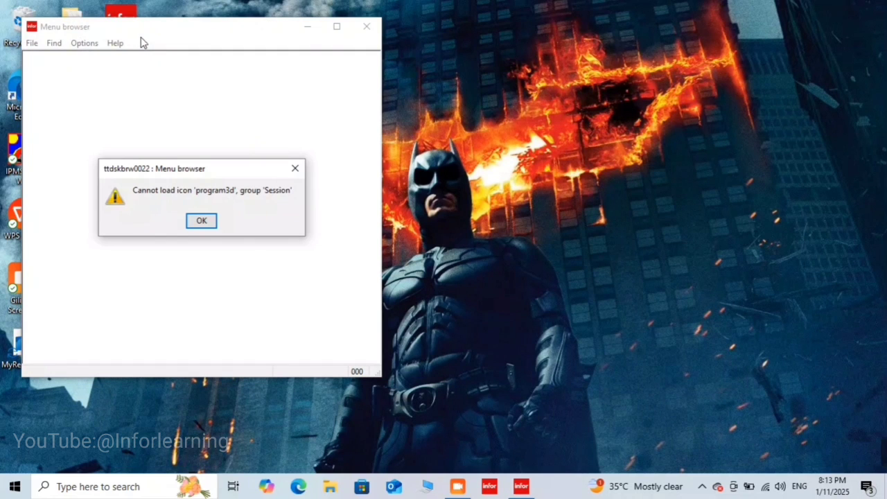
{"action": "key", "text": "Return"}
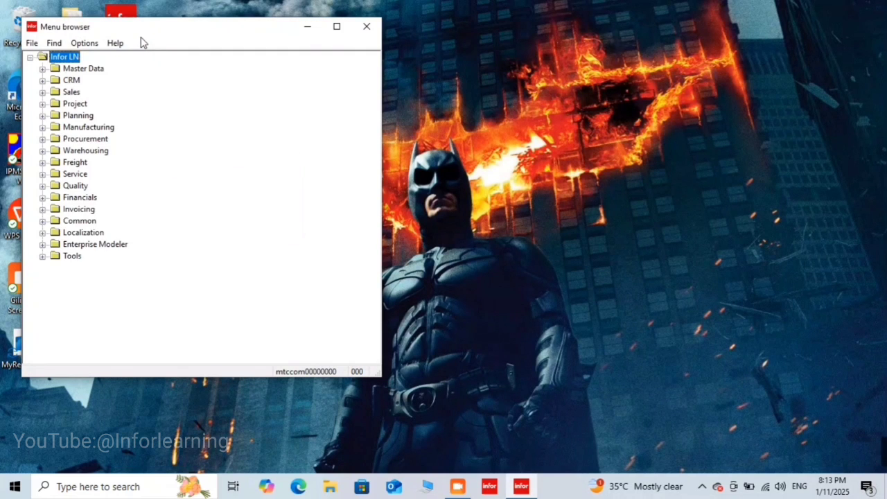
{"action": "left_click", "coordinate": [337, 27]}
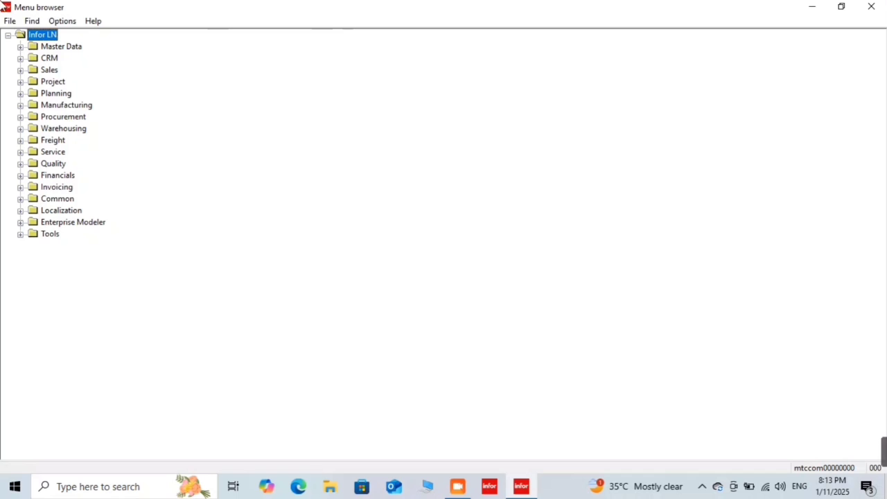
Step: Try to run the session ttiex1280m00 from the Menu browser
{"action": "left_click", "coordinate": [12, 22]}
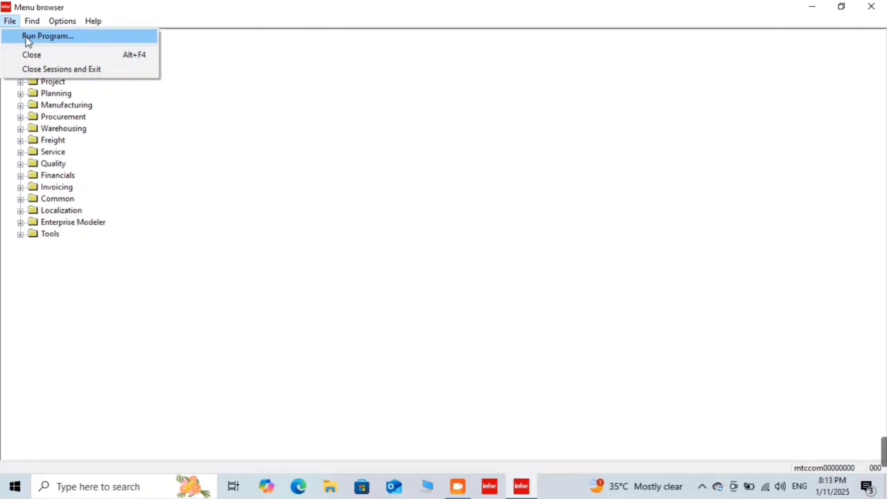
{"action": "left_click", "coordinate": [27, 42]}
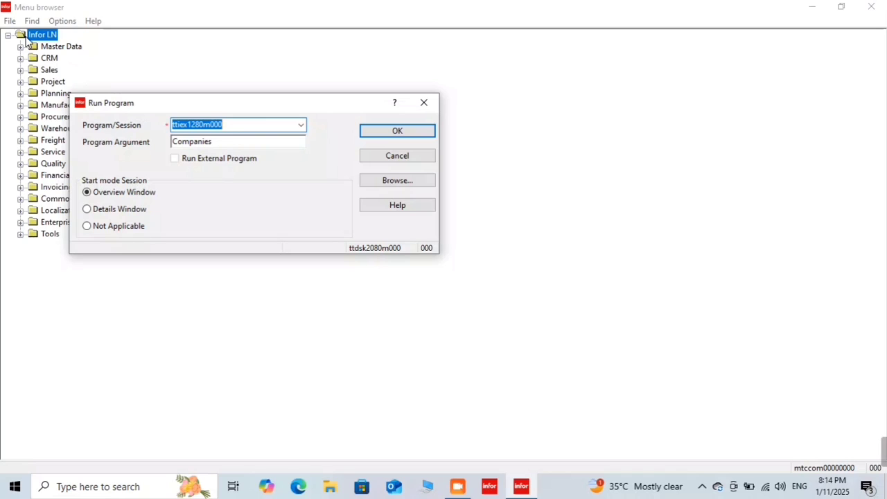
{"action": "key", "text": "BackSpace"}
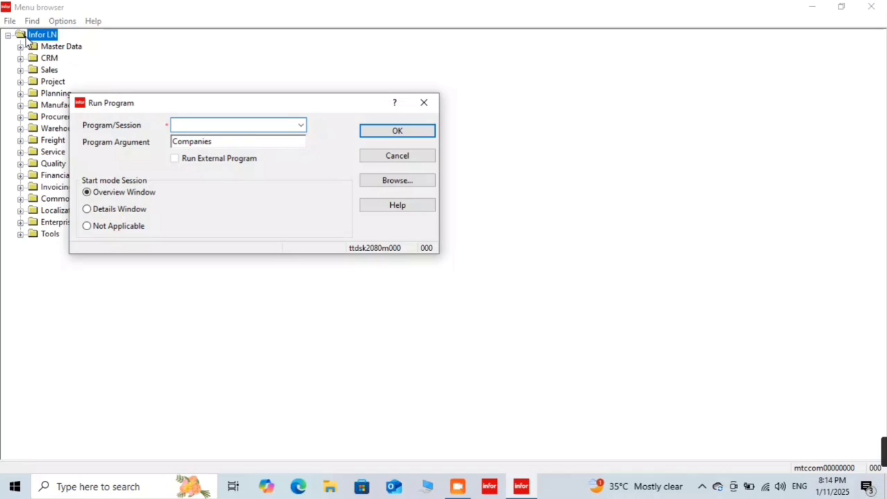
{"action": "type", "text": "ttiex1280m00"}
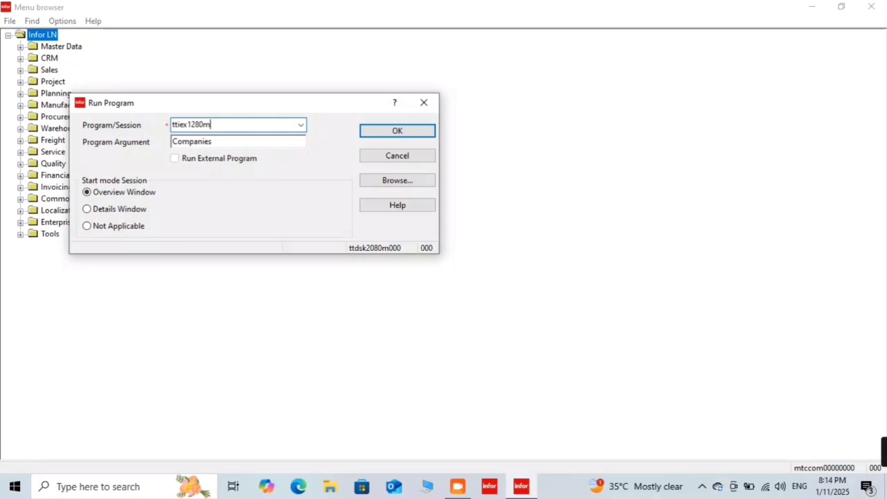
{"action": "key", "text": "Return"}
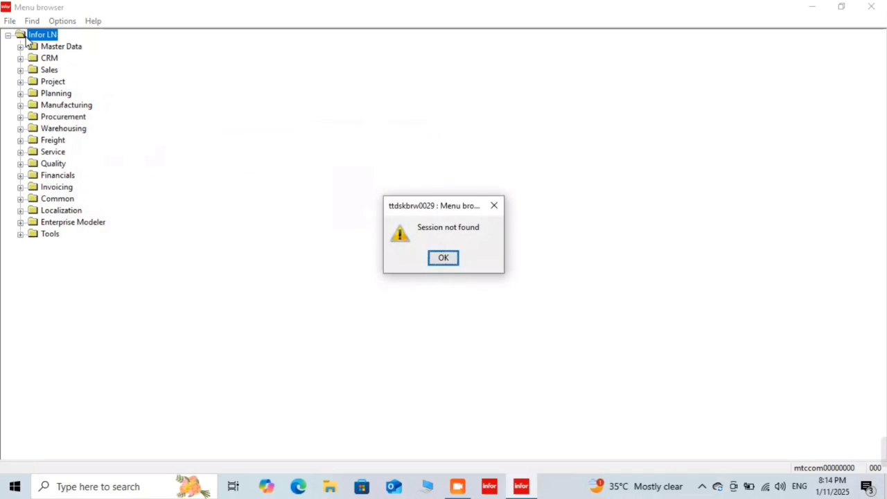
{"action": "key", "text": "Return"}
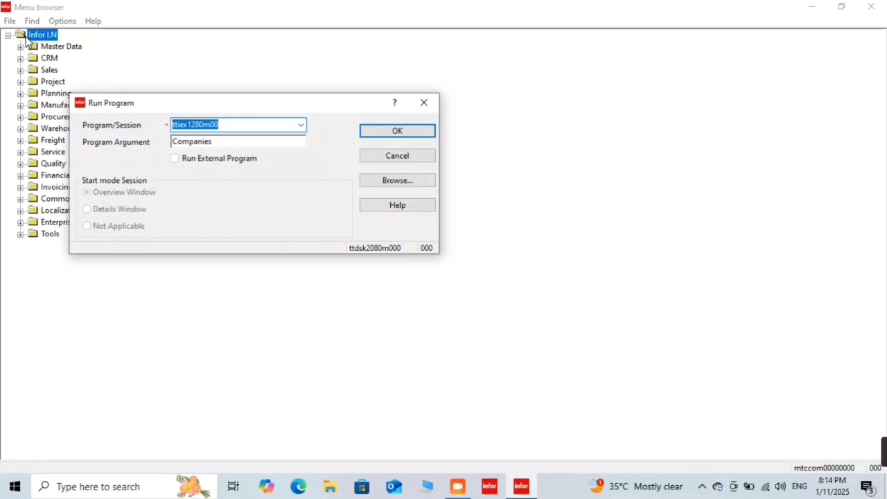
Step: Correct the session code to ttiex1280m000, run it to view Export Data Dictionary, and close that window
{"action": "key", "text": "Right"}
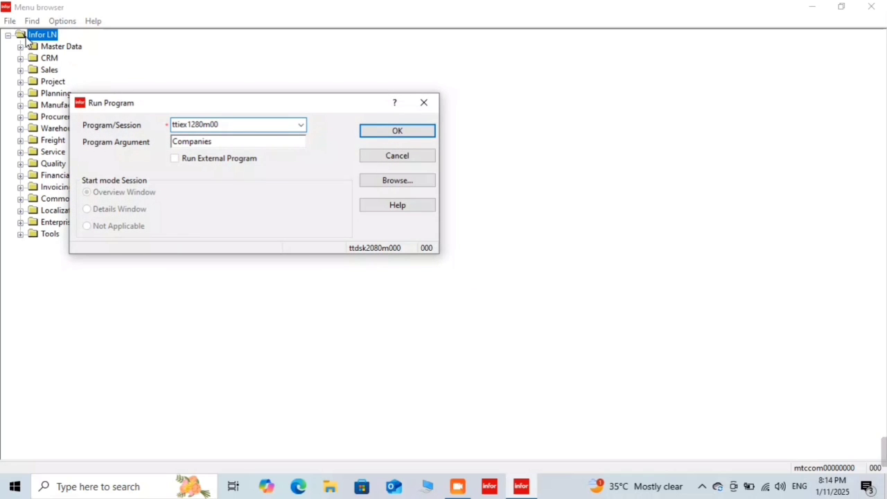
{"action": "type", "text": "0"}
{"action": "key", "text": "BackSpace"}
{"action": "key", "text": "BackSpace"}
{"action": "key", "text": "BackSpace"}
{"action": "type", "text": "000"}
{"action": "key", "text": "Return"}
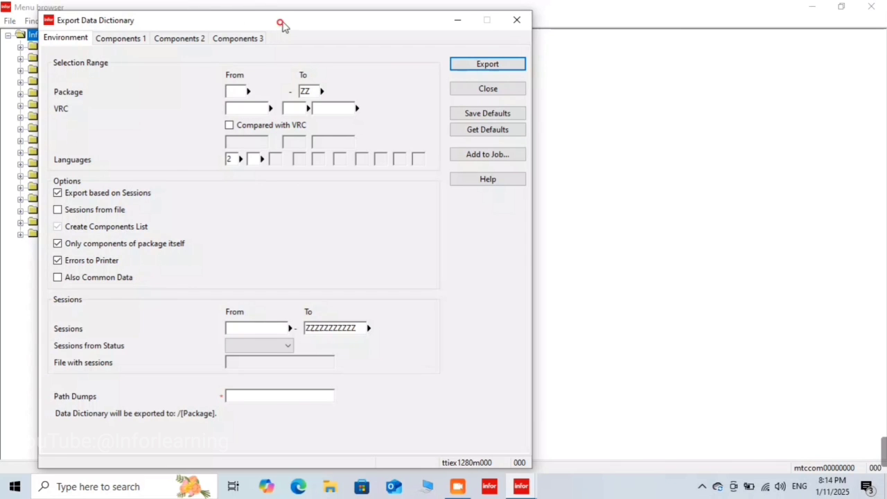
{"action": "left_click_drag", "start_coordinate": [282, 24], "coordinate": [402, 22]}
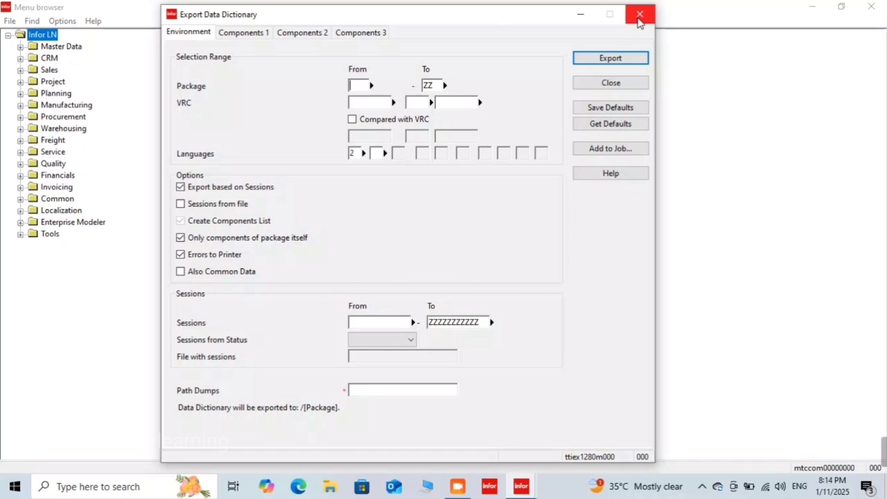
{"action": "left_click", "coordinate": [639, 17]}
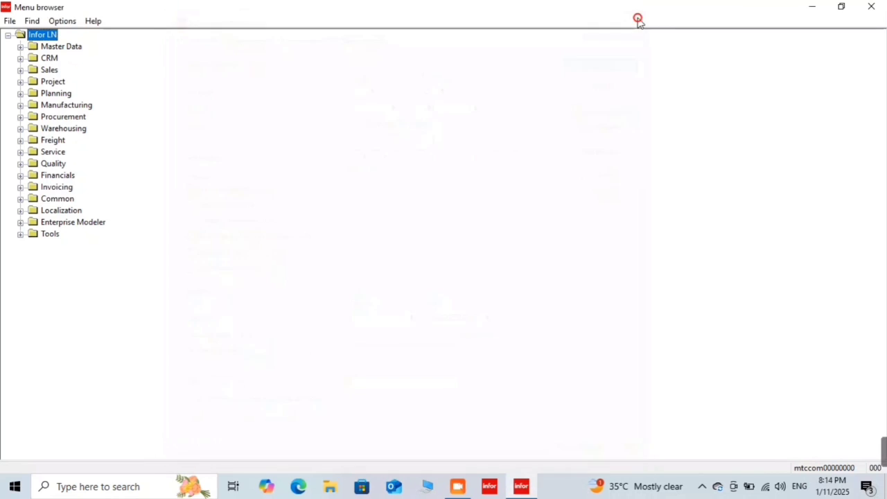
Step: Run the session ttiex1285m000 to open Import Data Dictionary
{"action": "left_click", "coordinate": [9, 21]}
{"action": "left_click", "coordinate": [39, 37]}
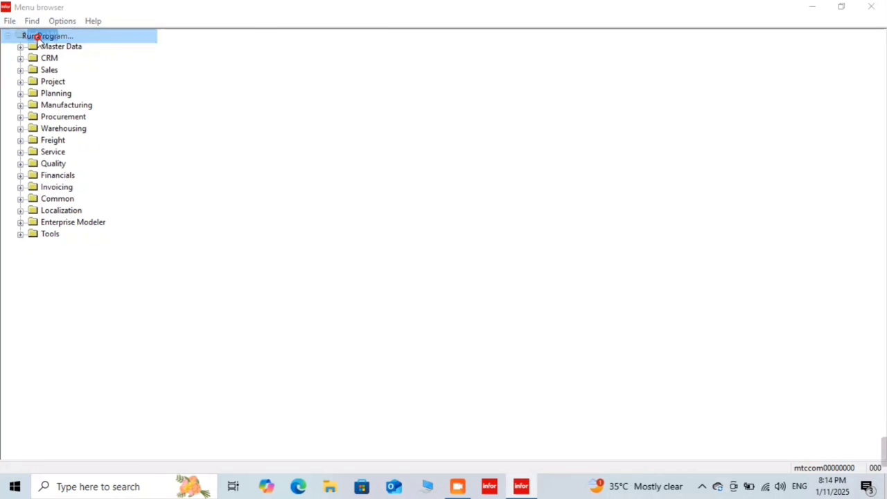
{"action": "type", "text": "tt"}
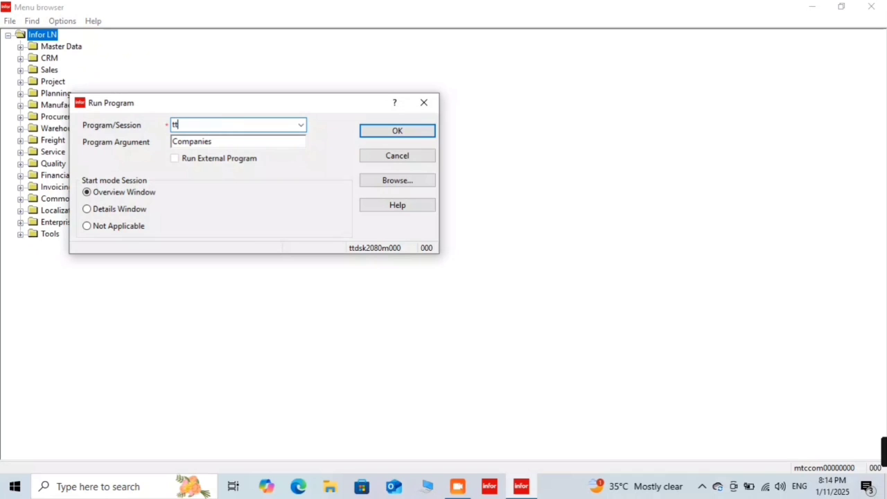
{"action": "type", "text": "iex1285m000"}
{"action": "key", "text": "Return"}
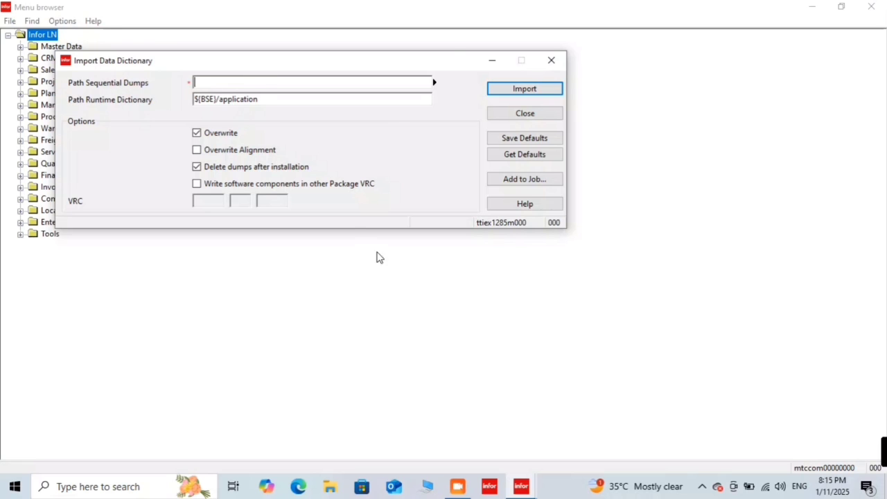
Step: Switch to File Explorer, view the dump files in D:\Backup Files\Multiple Purchase Order Functionality (po), and return to Backup Files
{"action": "left_click", "coordinate": [329, 492]}
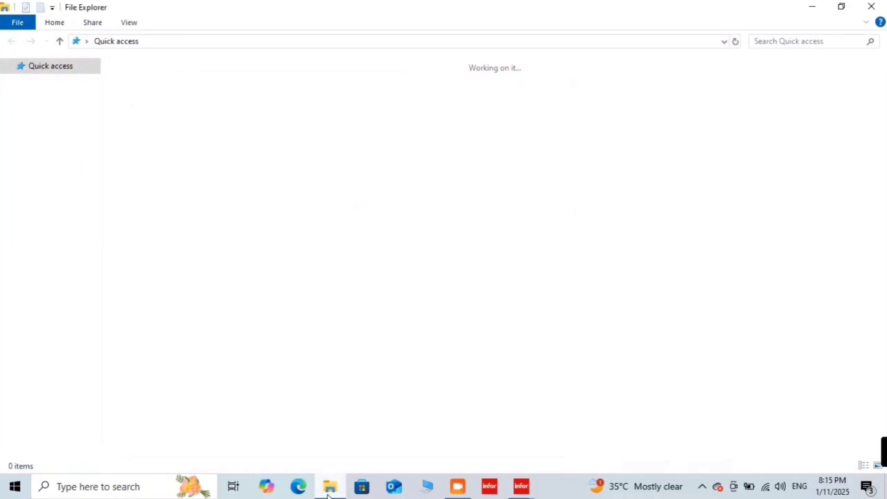
{"action": "left_click", "coordinate": [55, 378]}
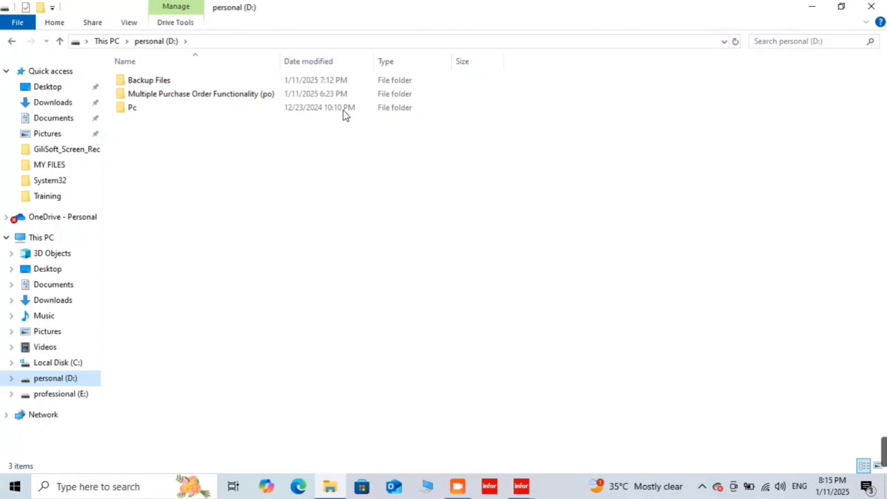
{"action": "double_click", "coordinate": [174, 84]}
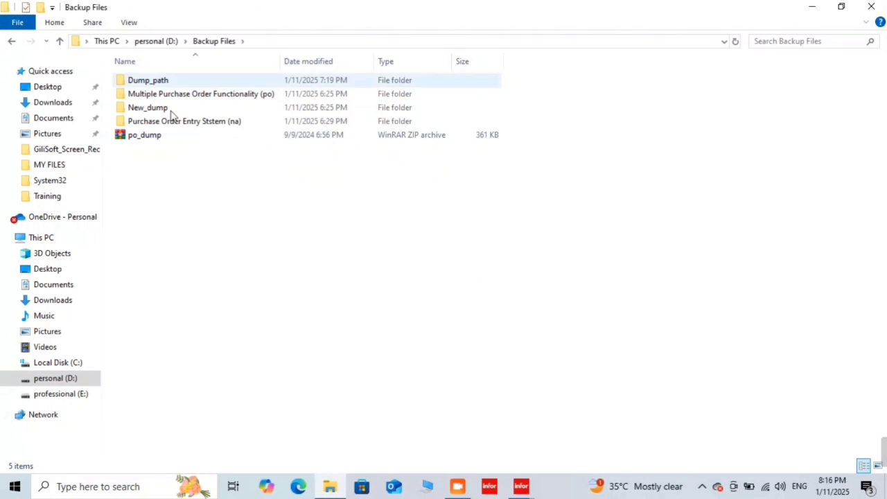
{"action": "double_click", "coordinate": [242, 98]}
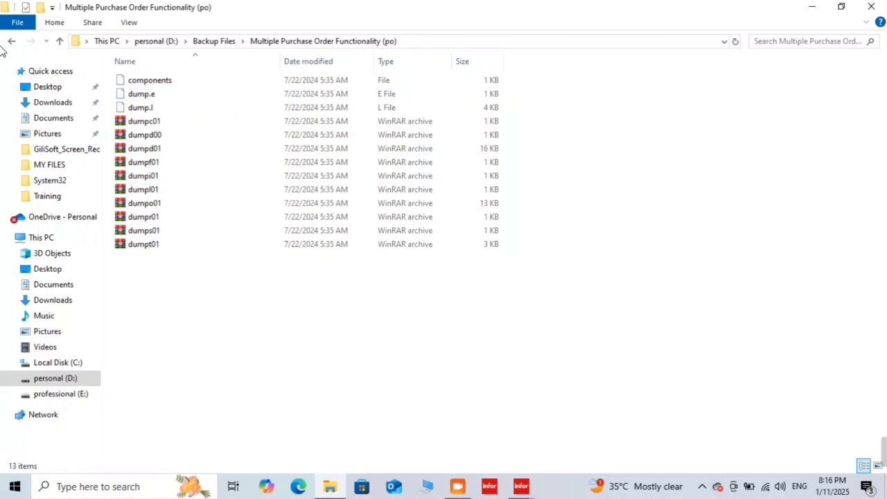
{"action": "key", "text": "BackSpace"}
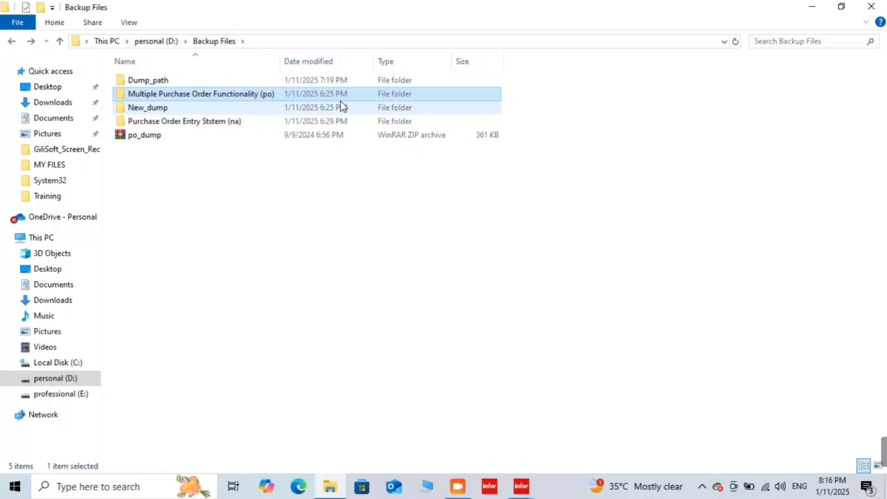
Step: Switch back to Import Data Dictionary, try to import without a sequential dumps path, and close the session
{"action": "left_click", "coordinate": [518, 489]}
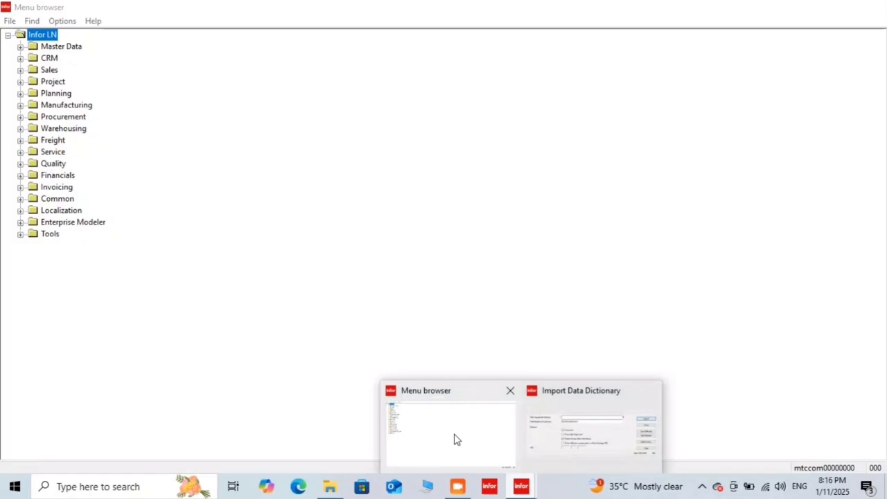
{"action": "mouse_move", "coordinate": [586, 430]}
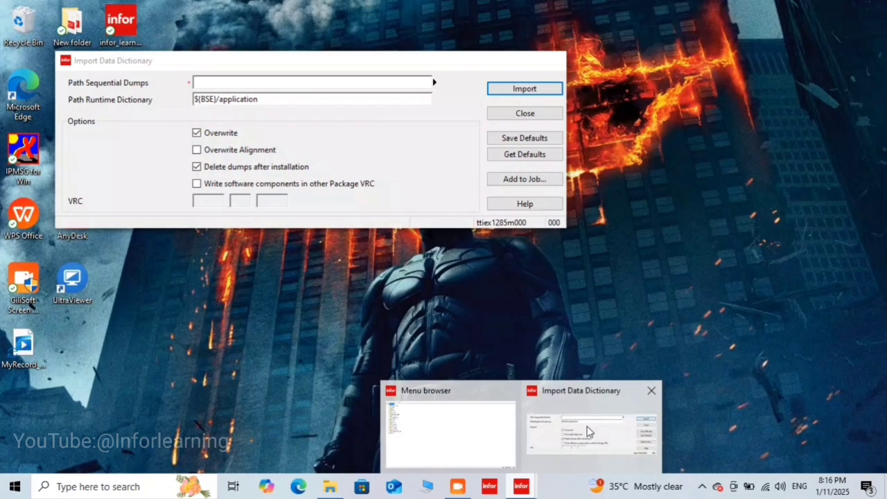
{"action": "left_click", "coordinate": [541, 429]}
{"action": "left_click", "coordinate": [539, 88]}
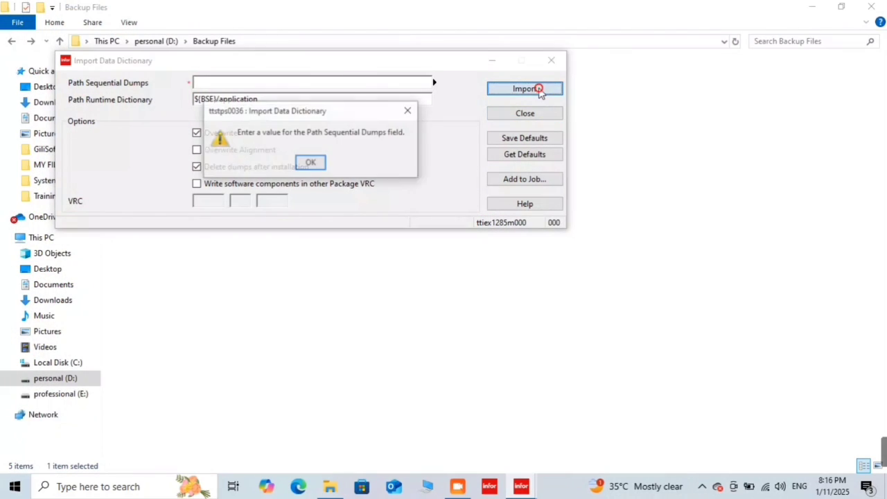
{"action": "left_click", "coordinate": [310, 163]}
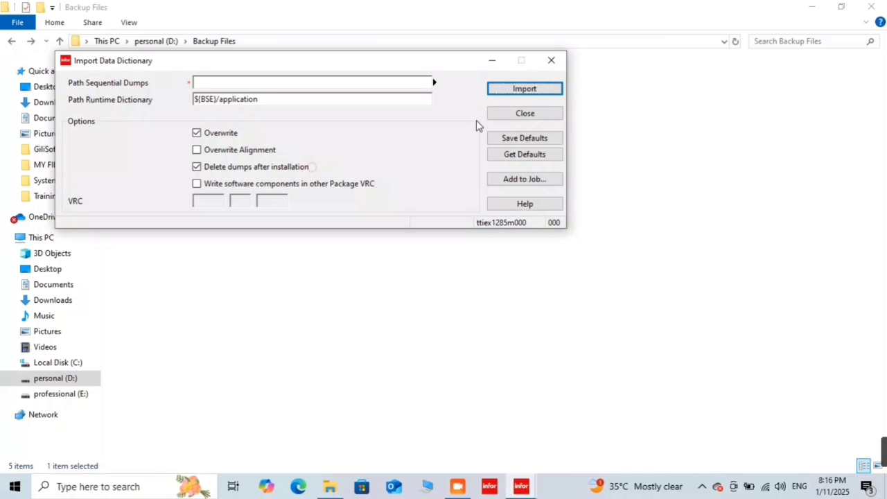
{"action": "left_click", "coordinate": [525, 114]}
Step: Minimize File Explorer and bring the Infor LN Menu browser back to the front
{"action": "left_click", "coordinate": [521, 486]}
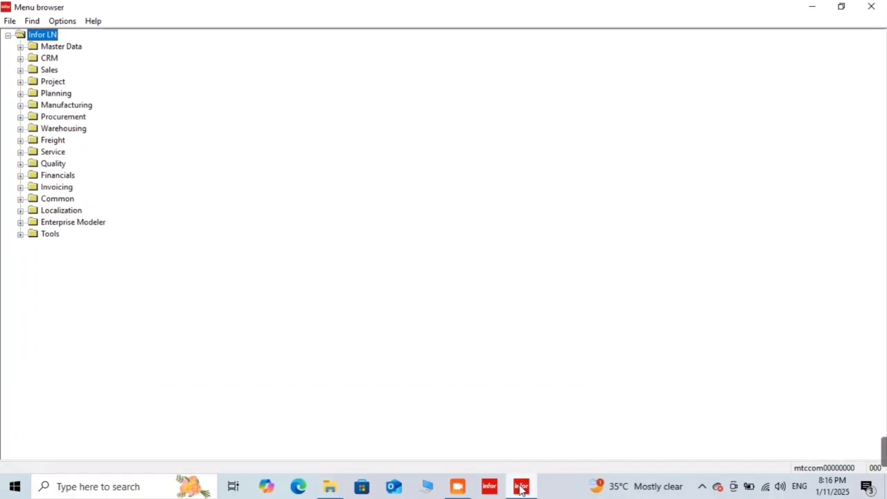
{"action": "left_click", "coordinate": [521, 487]}
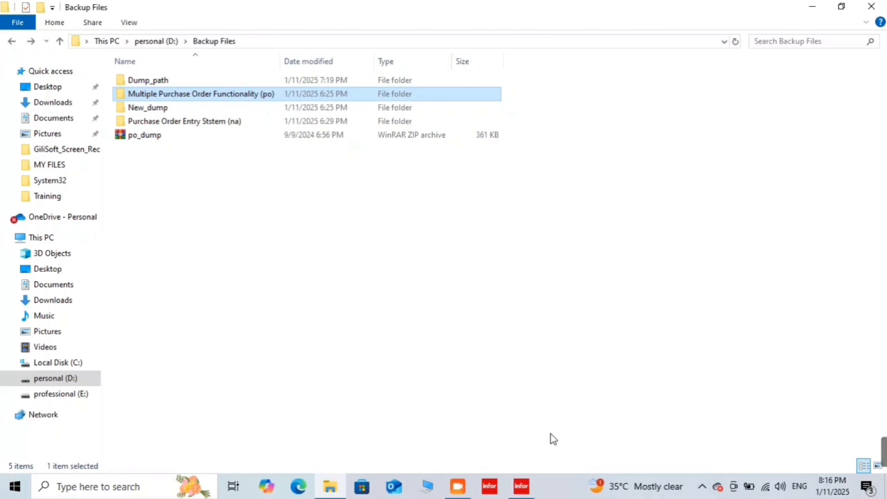
{"action": "left_click", "coordinate": [812, 6]}
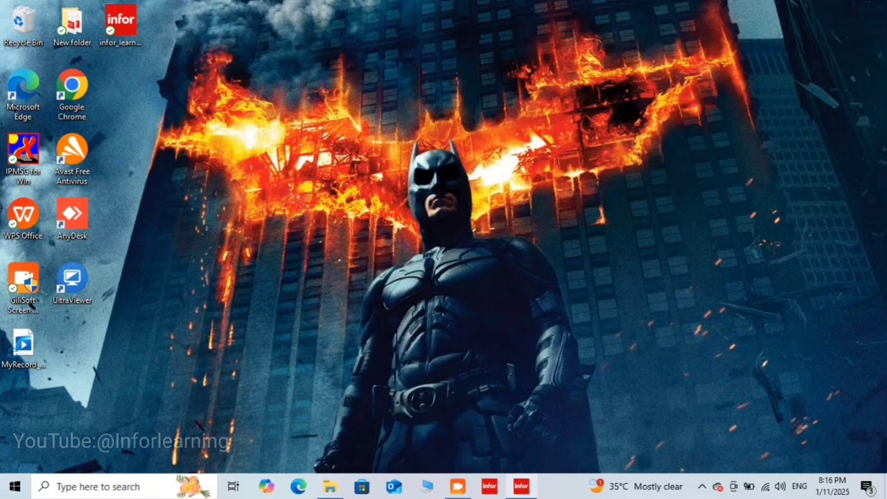
{"action": "left_click", "coordinate": [516, 492]}
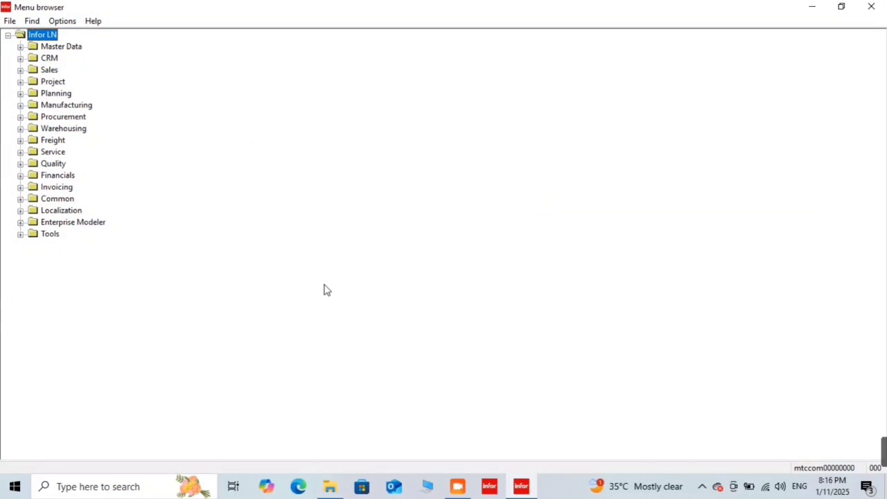
Step: Expand the Tools folder in the Infor LN menu tree
{"action": "key", "text": "Down"}
{"action": "key", "text": "Down"}
{"action": "key", "text": "Down"}
{"action": "key", "text": "Down"}
{"action": "key", "text": "Down"}
{"action": "key", "text": "Down"}
{"action": "key", "text": "Down"}
{"action": "key", "text": "Down"}
{"action": "key", "text": "Down"}
{"action": "key", "text": "Down"}
{"action": "key", "text": "Down"}
{"action": "key", "text": "Down"}
{"action": "key", "text": "Down"}
{"action": "key", "text": "Down"}
{"action": "key", "text": "Down"}
{"action": "key", "text": "Down"}
{"action": "key", "text": "Down"}
{"action": "key", "text": "Right"}
Step: Expand the Application Development folder under Tools
{"action": "key", "text": "Down"}
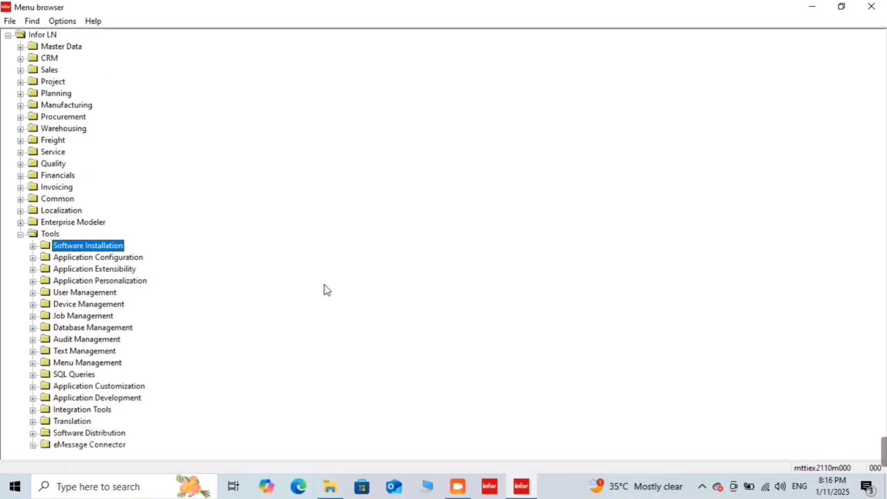
{"action": "key", "text": "Down"}
{"action": "key", "text": "Down"}
{"action": "key", "text": "Down"}
{"action": "key", "text": "Down"}
{"action": "key", "text": "Down"}
{"action": "key", "text": "Down"}
{"action": "key", "text": "Down"}
{"action": "key", "text": "Down"}
{"action": "key", "text": "Down"}
{"action": "key", "text": "Down"}
{"action": "key", "text": "Down"}
{"action": "key", "text": "Down"}
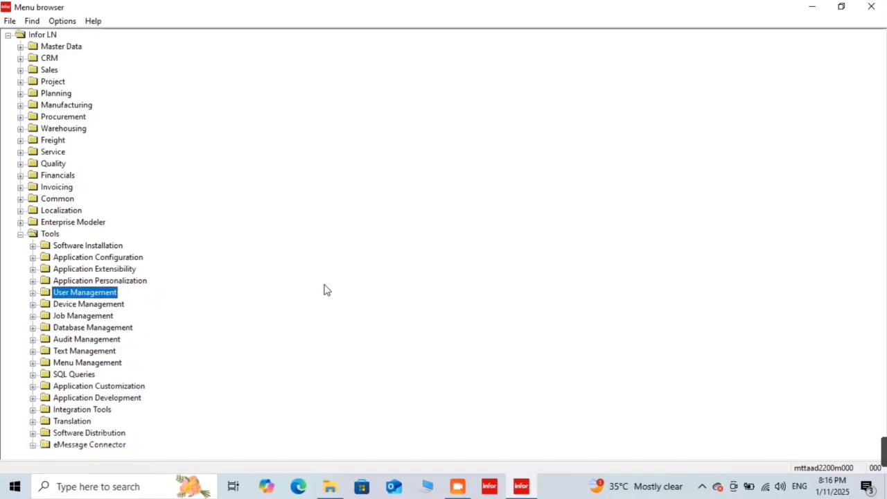
{"action": "key", "text": "Down"}
{"action": "key", "text": "Right"}
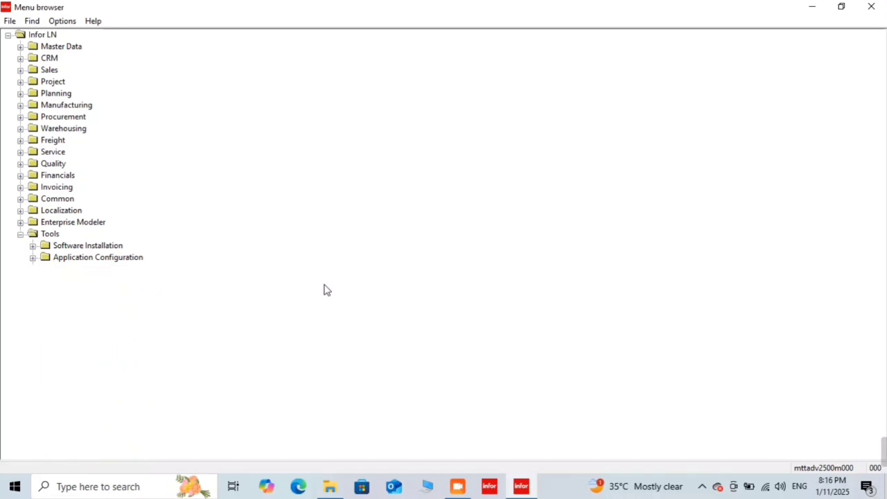
Step: Expand the Packages and Modules folder under Application Development and select the Packages session
{"action": "key", "text": "Down"}
{"action": "key", "text": "Down"}
{"action": "key", "text": "Down"}
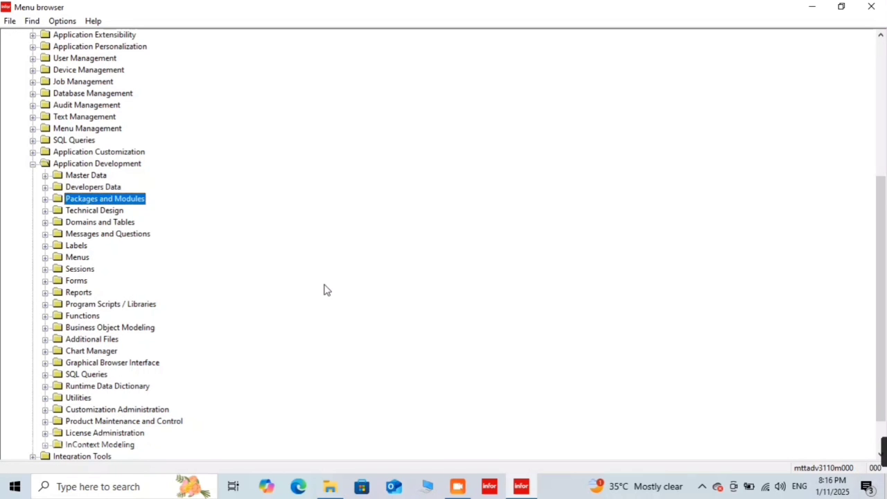
{"action": "key", "text": "Down"}
{"action": "key", "text": "Up"}
{"action": "key", "text": "Up"}
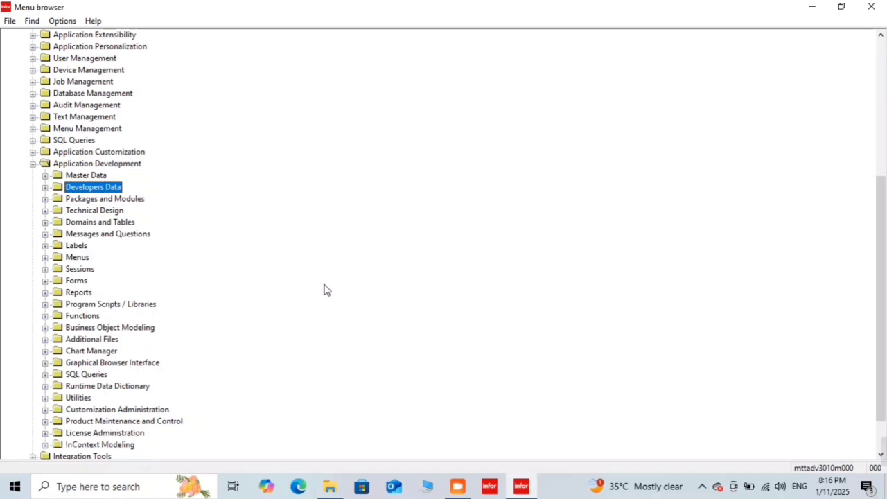
{"action": "key", "text": "Down"}
{"action": "key", "text": "Right"}
{"action": "key", "text": "Down"}
{"action": "key", "text": "Down"}
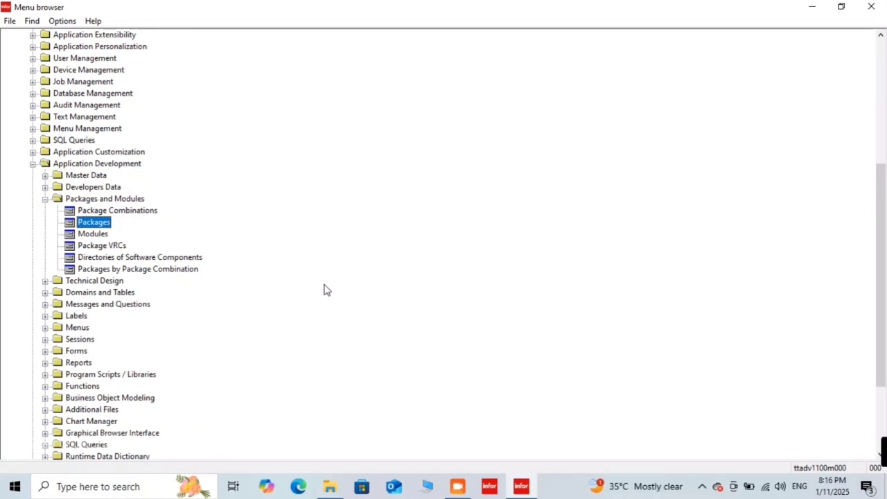
Step: Open the Packages session from the Packages and Modules folder
{"action": "key", "text": "End"}
{"action": "key", "text": "Page_Up"}
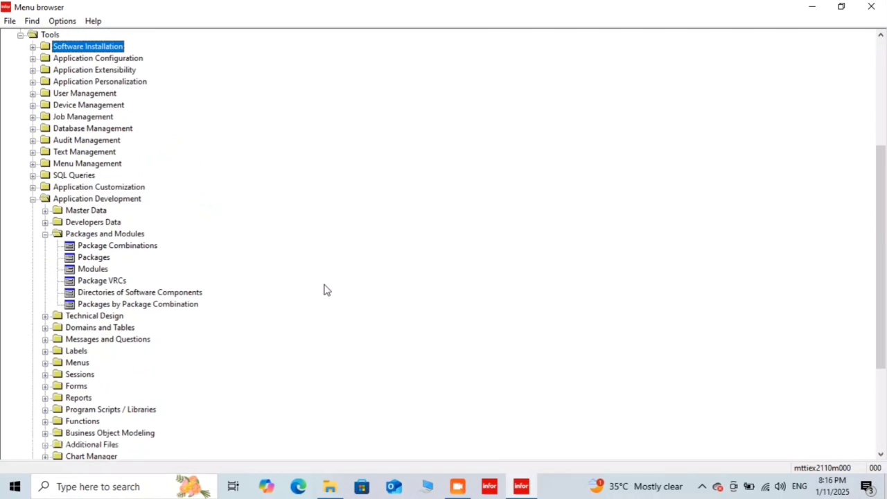
{"action": "key", "text": "Down"}
{"action": "key", "text": "Down"}
{"action": "key", "text": "Down"}
{"action": "key", "text": "Down"}
{"action": "key", "text": "Down"}
{"action": "key", "text": "Down"}
{"action": "key", "text": "Down"}
{"action": "key", "text": "Down"}
{"action": "key", "text": "Down"}
{"action": "key", "text": "Down"}
{"action": "key", "text": "Down"}
{"action": "key", "text": "Down"}
{"action": "key", "text": "Down"}
{"action": "key", "text": "Down"}
{"action": "key", "text": "Down"}
{"action": "key", "text": "Down"}
{"action": "key", "text": "Down"}
{"action": "key", "text": "Down"}
{"action": "key", "text": "Down"}
{"action": "key", "text": "Down"}
{"action": "key", "text": "Up"}
{"action": "key", "text": "Up"}
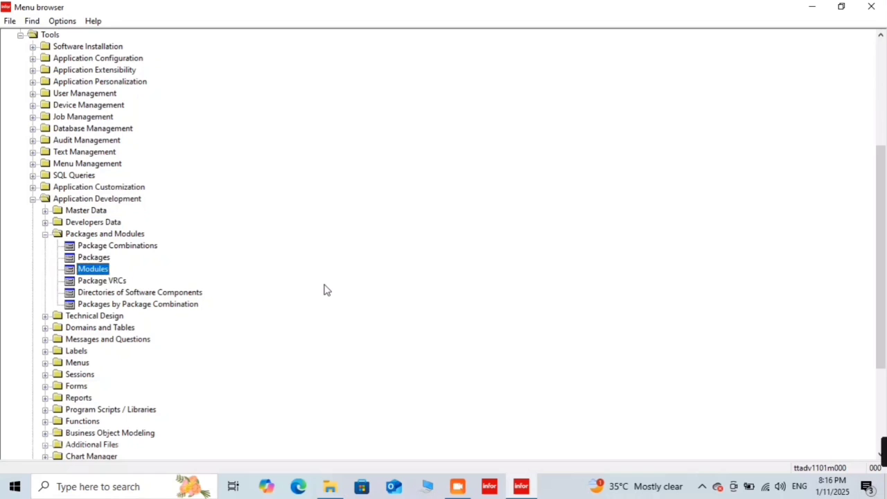
{"action": "key", "text": "Return"}
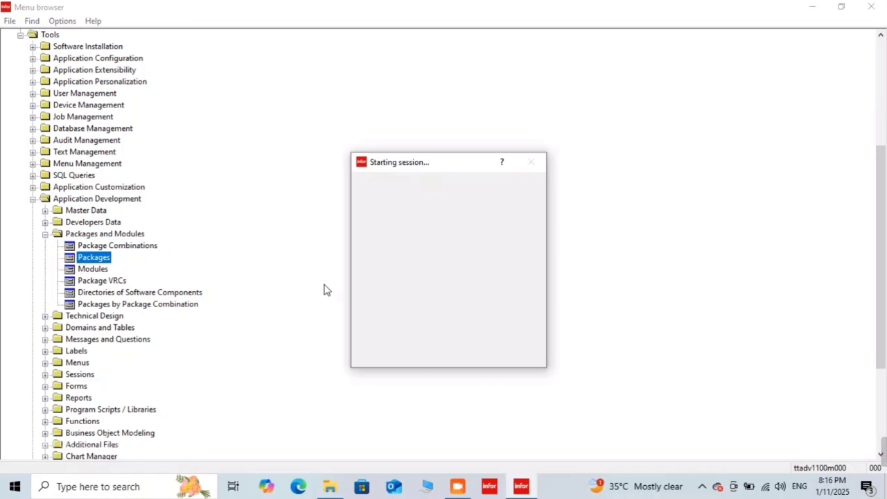
Step: Examine the package list through to its last entry and close the Packages session
{"action": "key", "text": "Down"}
{"action": "key", "text": "Down"}
{"action": "key", "text": "Down"}
{"action": "key", "text": "Down"}
{"action": "key", "text": "Down"}
{"action": "key", "text": "Down"}
{"action": "key", "text": "Down"}
{"action": "key", "text": "Down"}
{"action": "key", "text": "Down"}
{"action": "key", "text": "Down"}
{"action": "key", "text": "Down"}
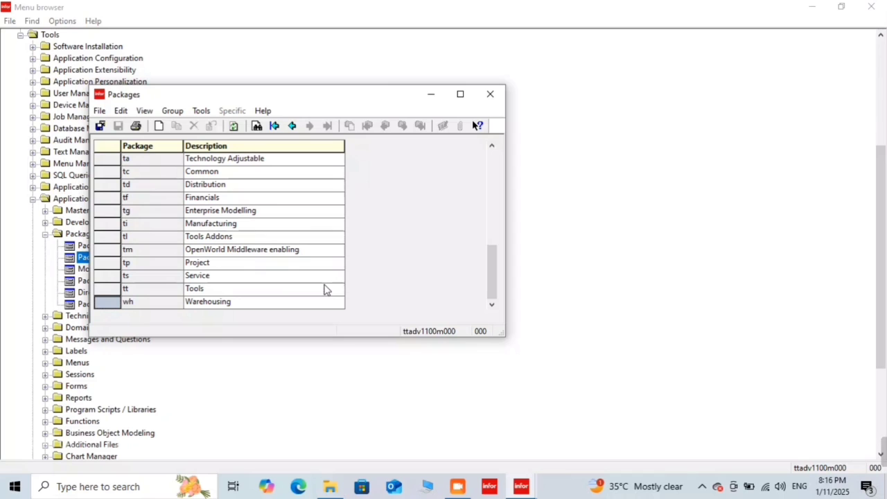
{"action": "key", "text": "Escape"}
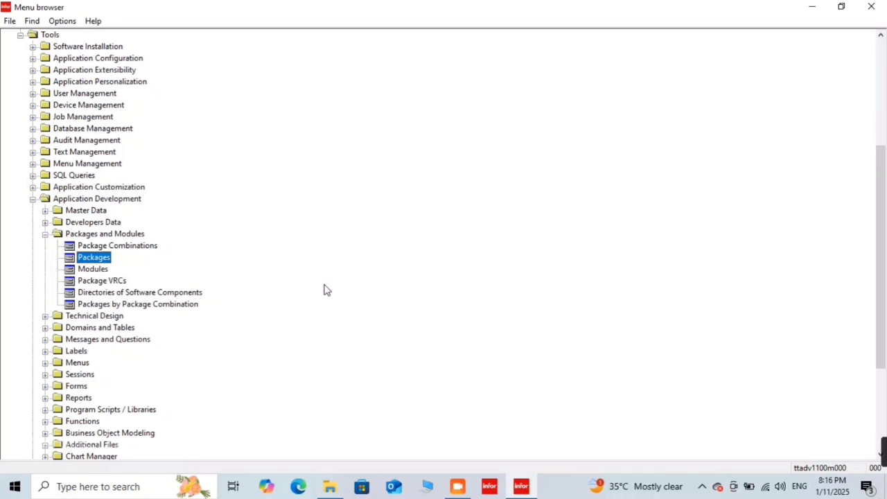
Step: Open the Modules session, look up the modules of package po, and close the session
{"action": "key", "text": "Down"}
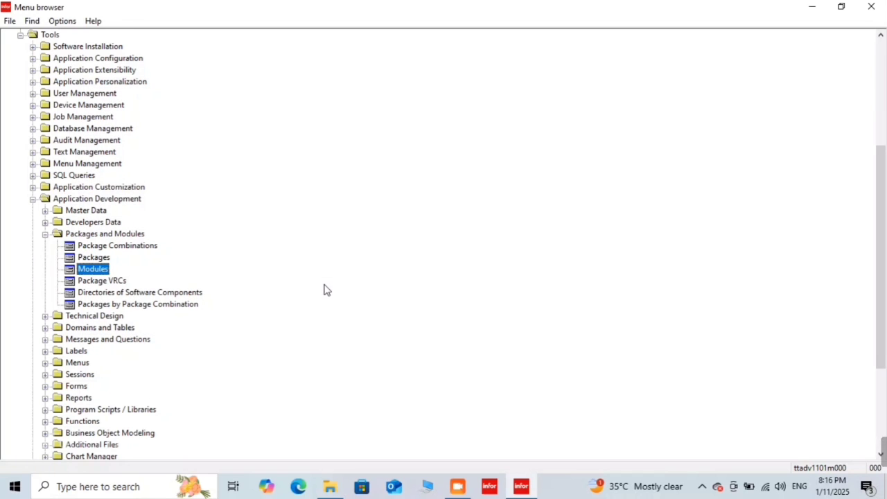
{"action": "key", "text": "Return"}
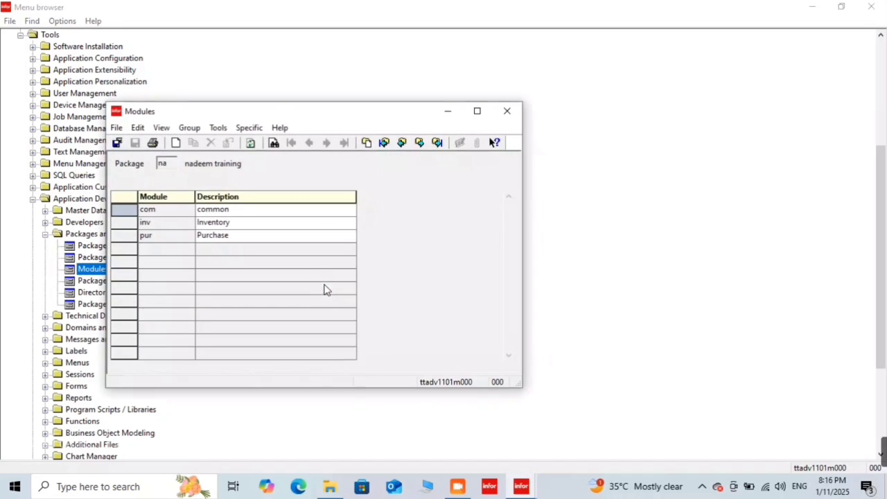
{"action": "key", "text": "ctrl+g"}
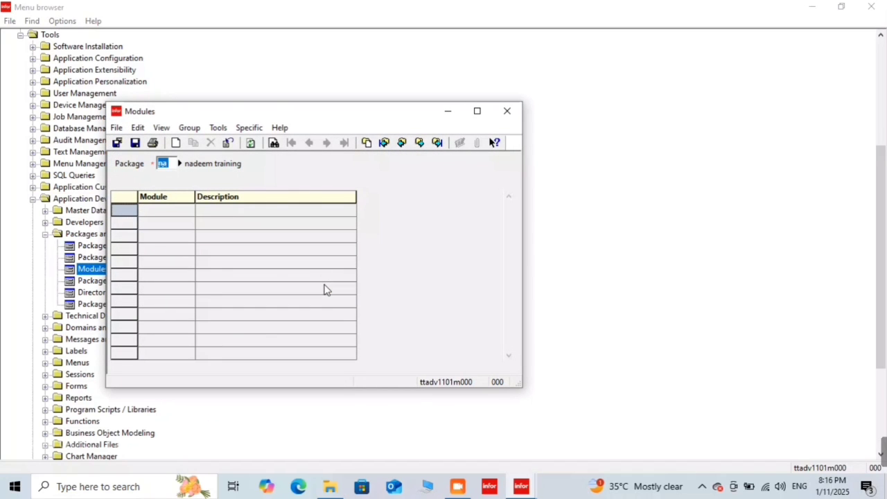
{"action": "type", "text": "po"}
{"action": "key", "text": "Tab"}
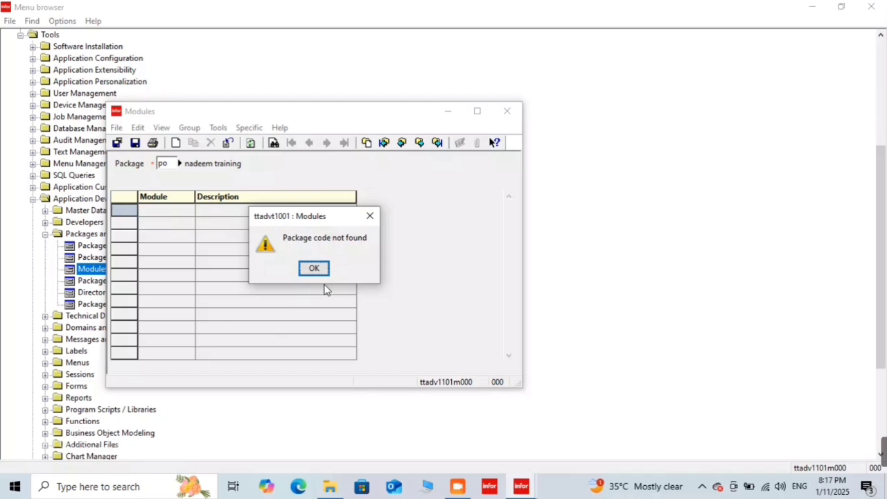
{"action": "key", "text": "Return"}
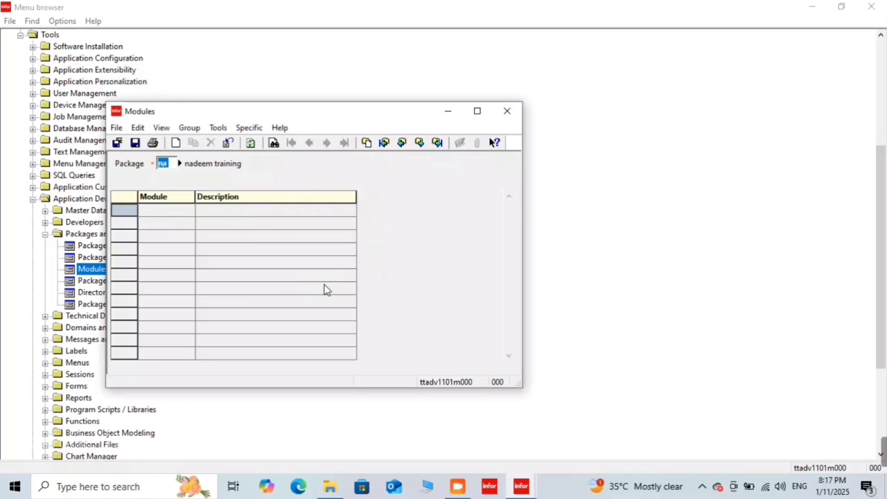
{"action": "key", "text": "Escape"}
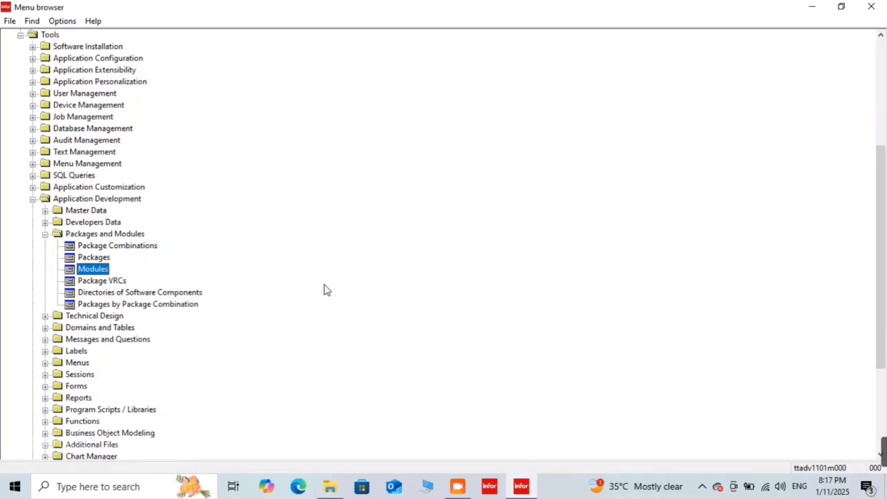
Step: Open the Package VRCs session, look up the VRCs of package po, and close the session
{"action": "key", "text": "Down"}
{"action": "key", "text": "Return"}
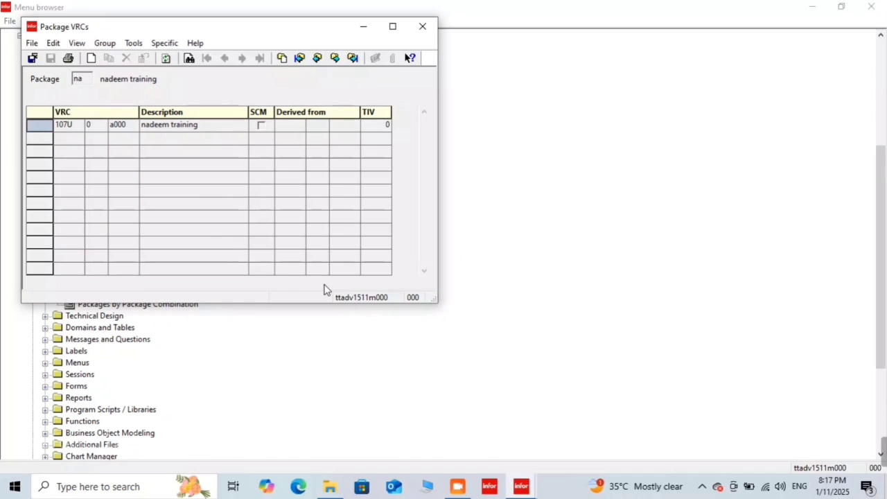
{"action": "type", "text": "po"}
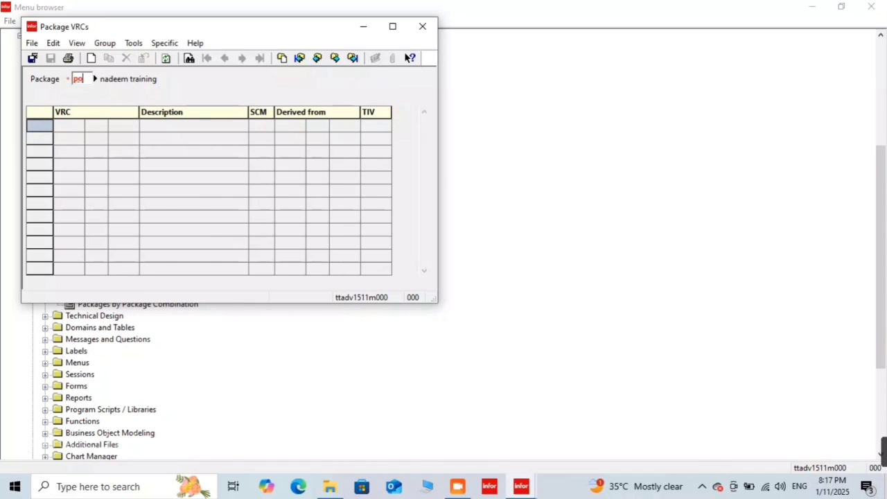
{"action": "key", "text": "Tab"}
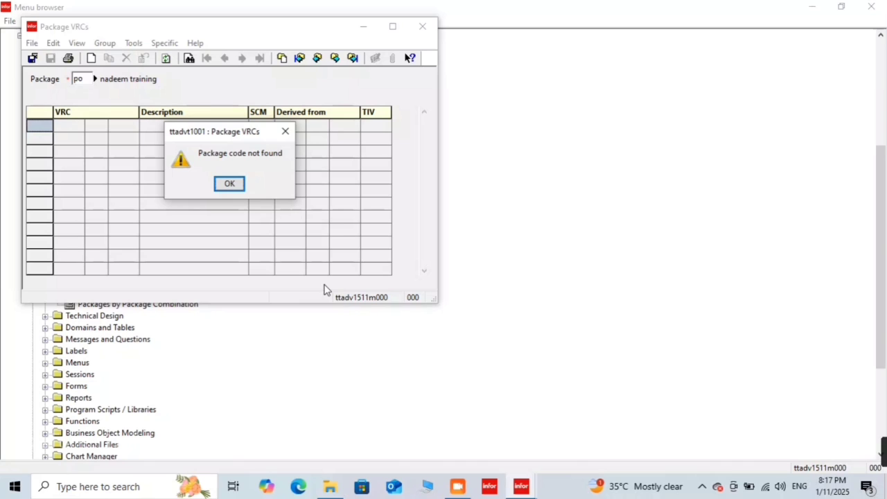
{"action": "key", "text": "Return"}
{"action": "key", "text": "Escape"}
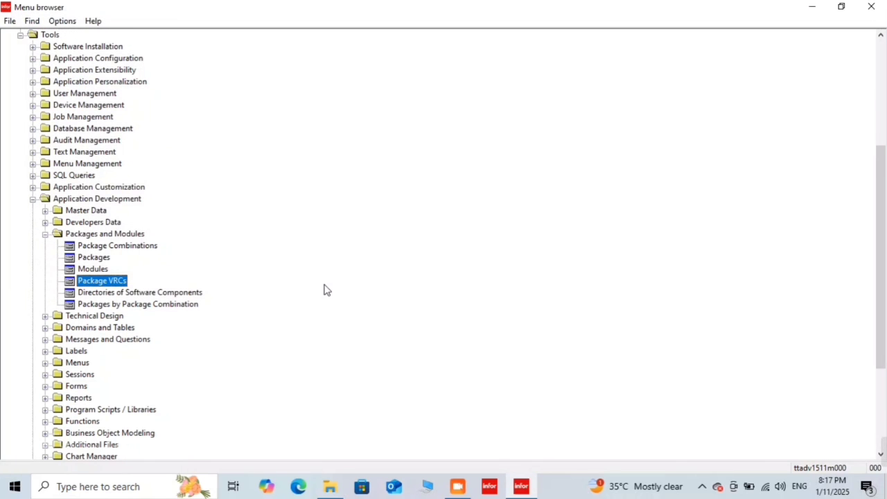
Step: Open Directories of Software Components, look up the directories of package po, and close the session
{"action": "key", "text": "Down"}
{"action": "key", "text": "Return"}
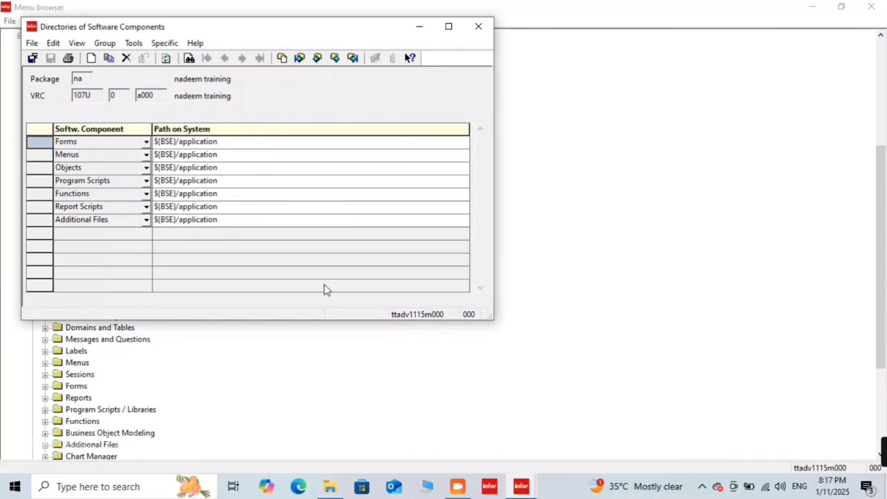
{"action": "key", "text": "ctrl+g"}
{"action": "type", "text": "po"}
{"action": "key", "text": "Tab"}
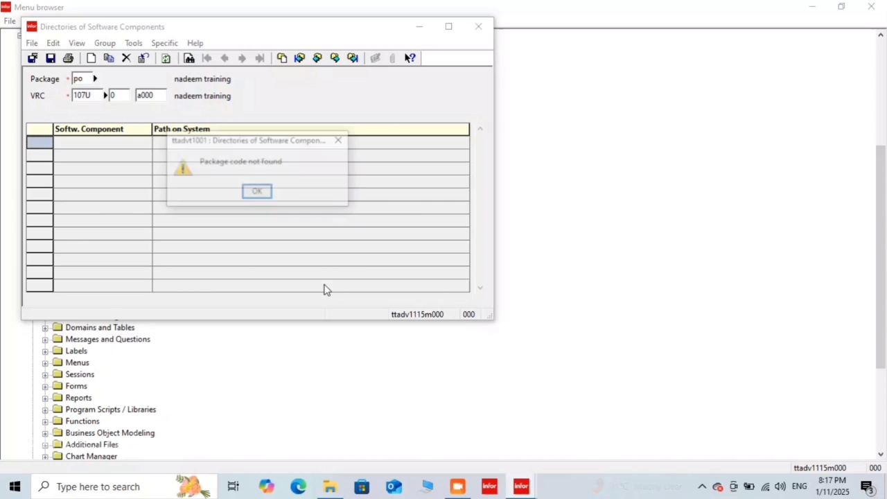
{"action": "key", "text": "Return"}
{"action": "key", "text": "Escape"}
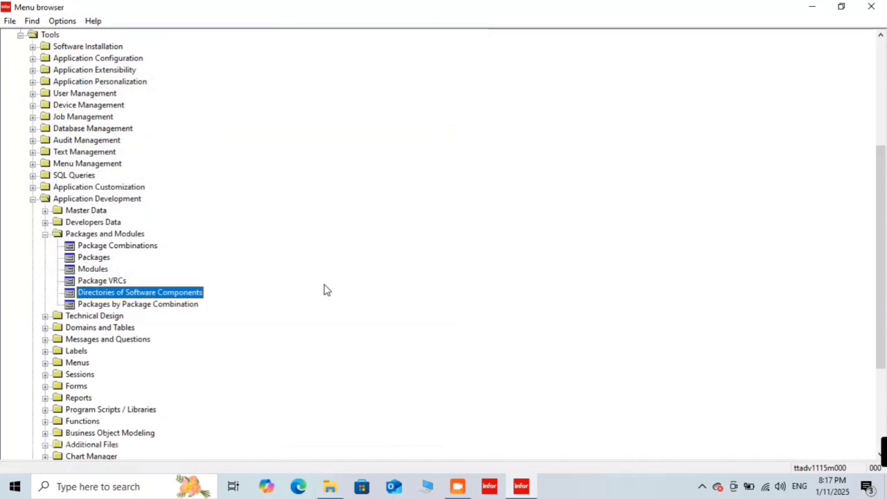
Step: Open Packages by Package Combination, select all of its records to check their count, and close the session
{"action": "key", "text": "Down"}
{"action": "key", "text": "Return"}
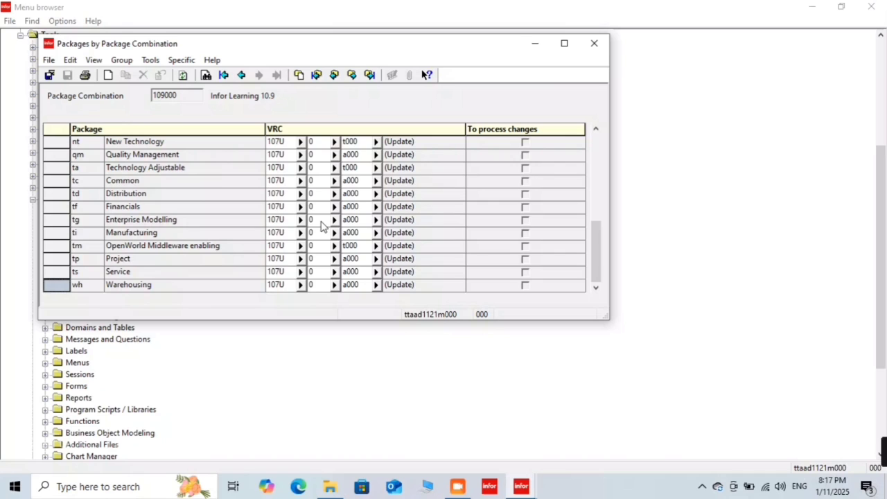
{"action": "key", "text": "ctrl+a"}
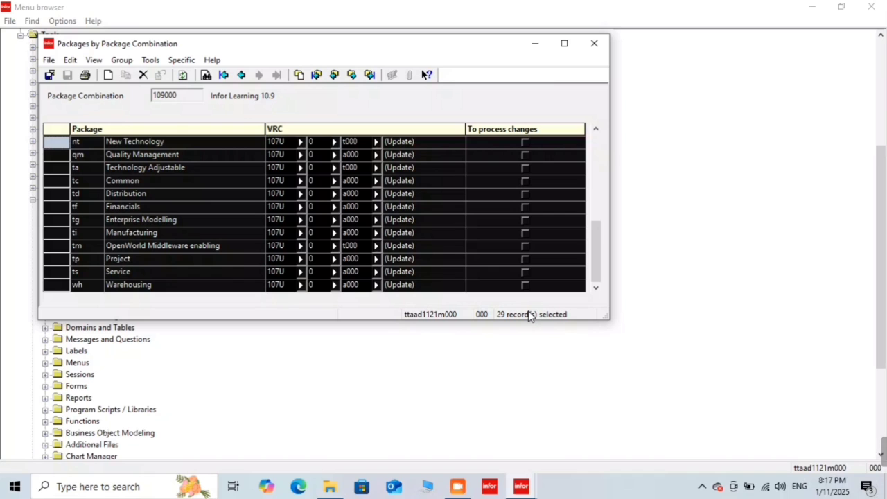
{"action": "key", "text": "alt+F4"}
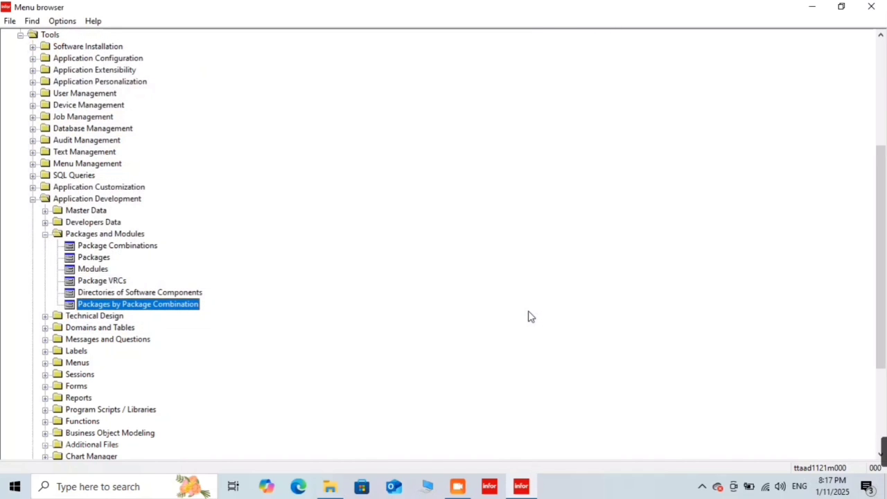
Step: Collapse the Packages and Modules folder and select the Domains and Tables folder under Application Development
{"action": "key", "text": "Left"}
{"action": "key", "text": "Left"}
{"action": "key", "text": "Down"}
{"action": "key", "text": "Down"}
{"action": "key", "text": "Down"}
{"action": "key", "text": "Down"}
{"action": "key", "text": "Down"}
{"action": "key", "text": "Down"}
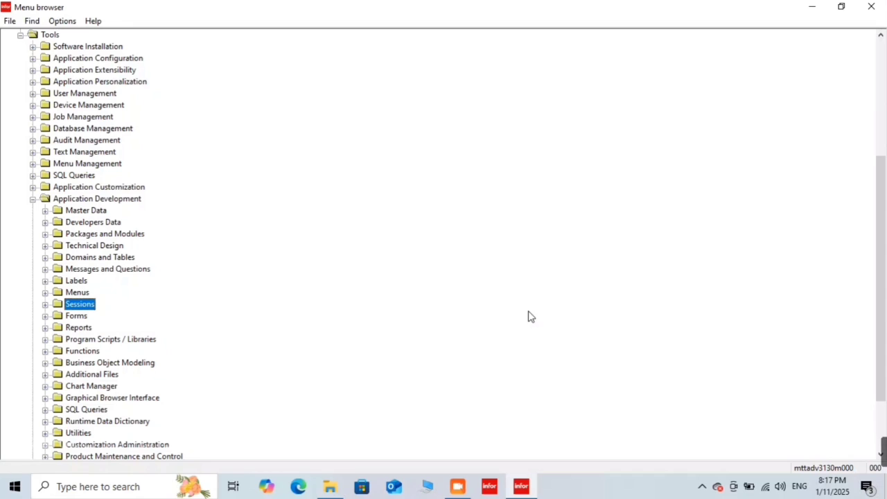
{"action": "key", "text": "Down"}
{"action": "key", "text": "Up"}
{"action": "key", "text": "Up"}
{"action": "key", "text": "Up"}
{"action": "key", "text": "Down"}
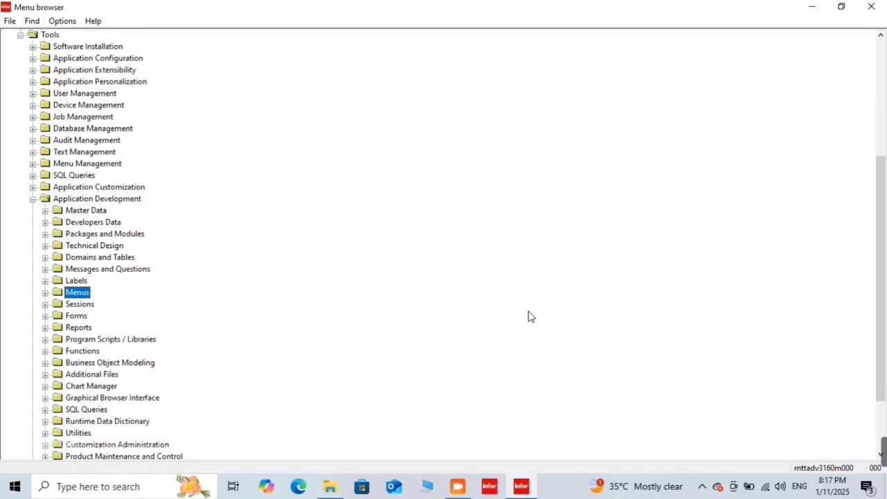
{"action": "key", "text": "Down"}
{"action": "key", "text": "Down"}
{"action": "key", "text": "Up"}
{"action": "key", "text": "Up"}
{"action": "key", "text": "Down"}
{"action": "key", "text": "Up"}
{"action": "key", "text": "Up"}
{"action": "key", "text": "Up"}
{"action": "key", "text": "Up"}
{"action": "key", "text": "Up"}
{"action": "key", "text": "Down"}
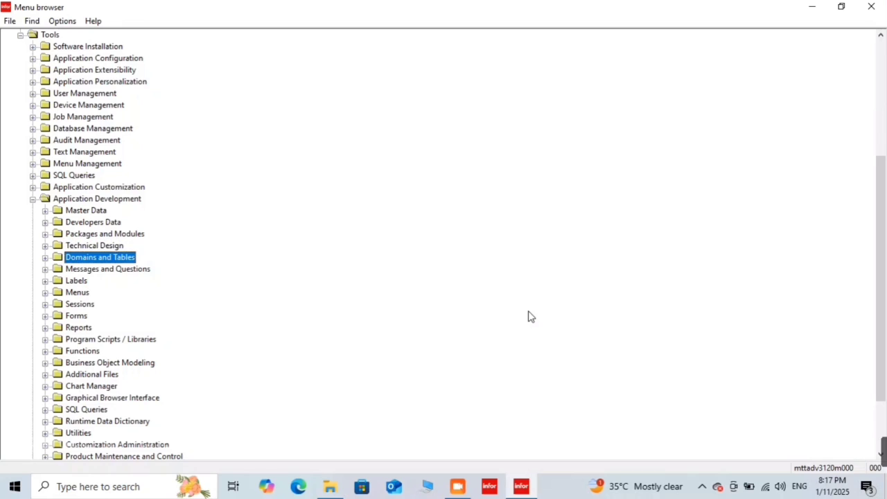
Step: Open the Domains session under Domains and Tables, look up the domains of package po, and close the session
{"action": "key", "text": "Right"}
{"action": "key", "text": "Down"}
{"action": "key", "text": "Down"}
{"action": "key", "text": "Return"}
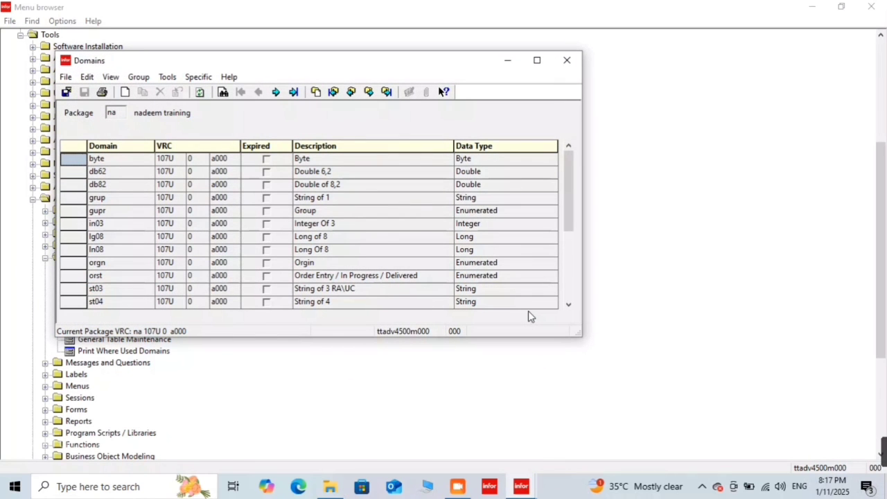
{"action": "key", "text": "ctrl+f"}
{"action": "type", "text": "po"}
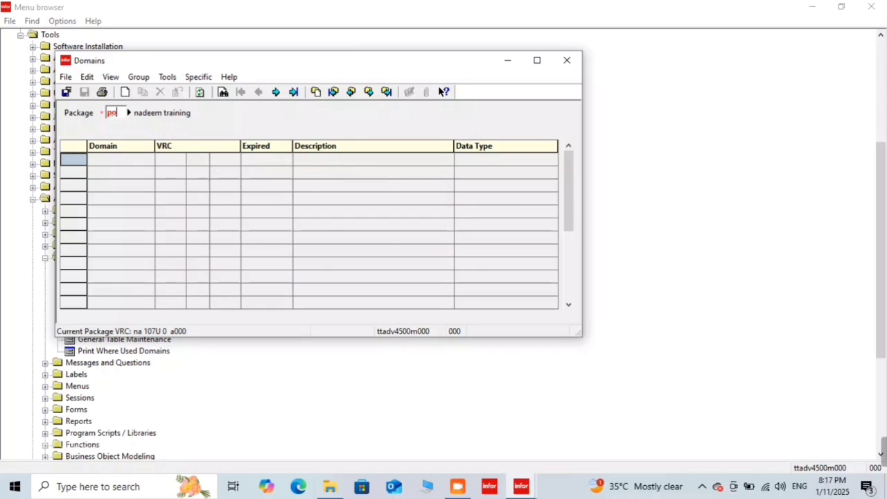
{"action": "key", "text": "Return"}
{"action": "key", "text": "Return"}
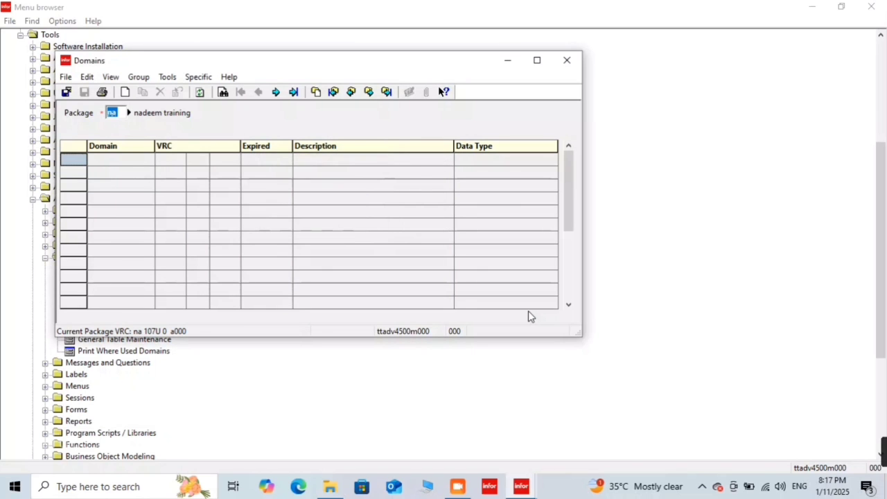
{"action": "key", "text": "Return"}
Step: Open the Table Definitions session under Domains and Tables, start a table lookup by package, and close the session
{"action": "key", "text": "Down"}
{"action": "key", "text": "Down"}
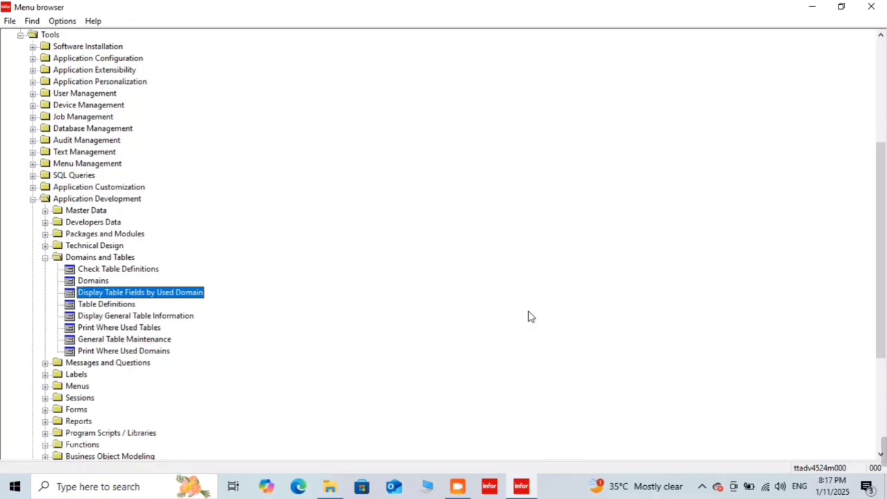
{"action": "key", "text": "Return"}
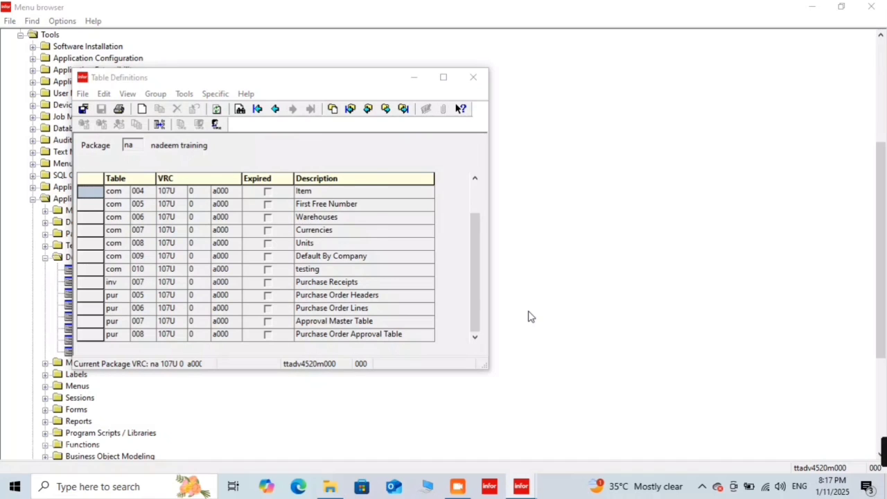
{"action": "key", "text": "ctrl+f"}
{"action": "key", "text": "Return"}
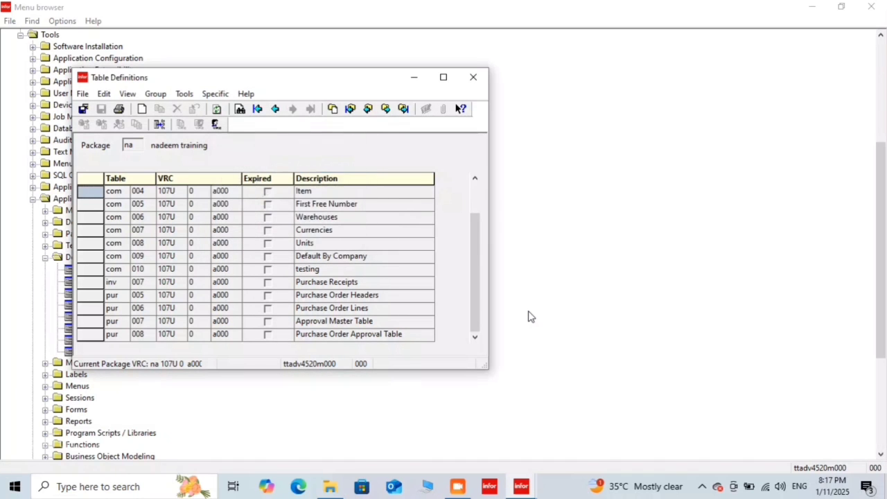
{"action": "key", "text": "ctrl+g"}
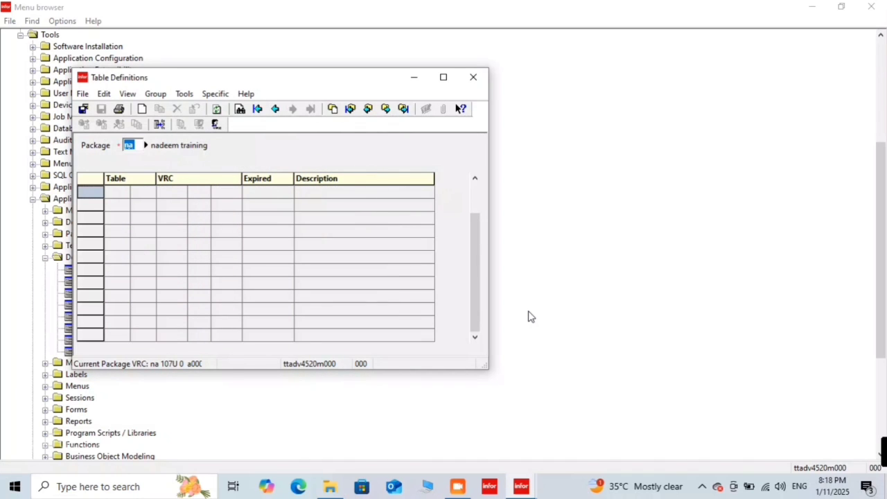
{"action": "key", "text": "Return"}
{"action": "key", "text": "Return"}
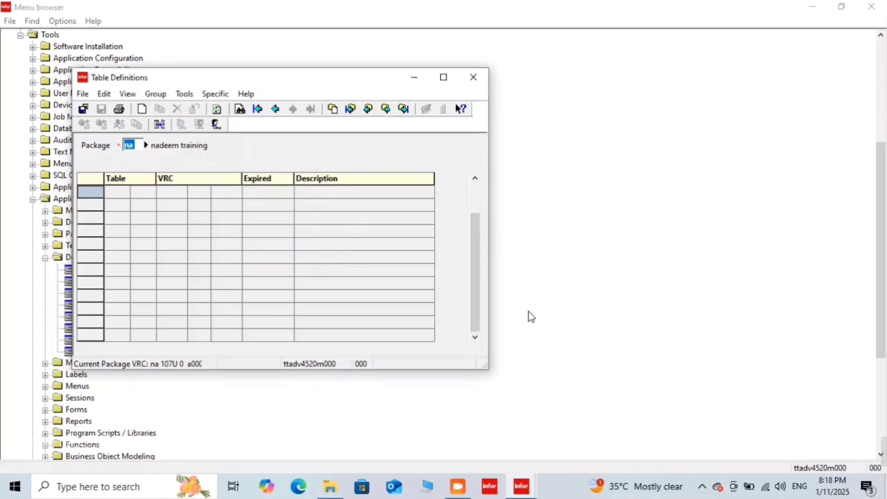
{"action": "key", "text": "Escape"}
{"action": "key", "text": "Down"}
{"action": "key", "text": "Down"}
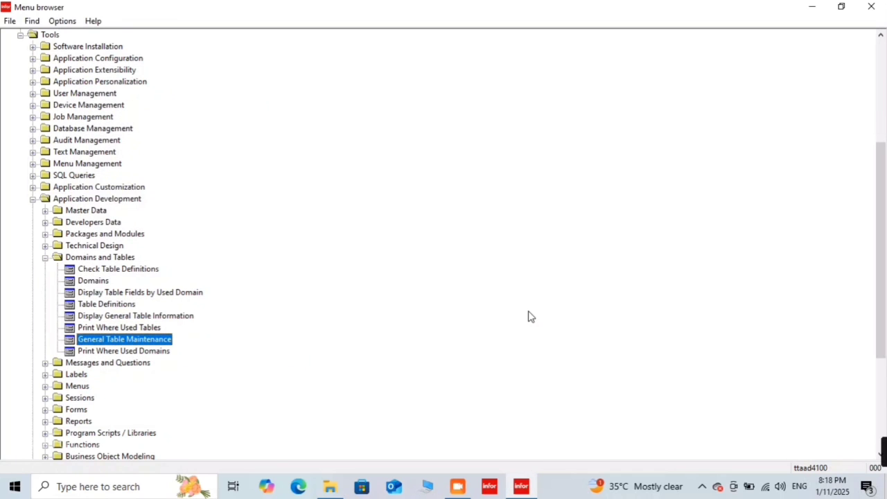
{"action": "key", "text": "Left"}
{"action": "key", "text": "Left"}
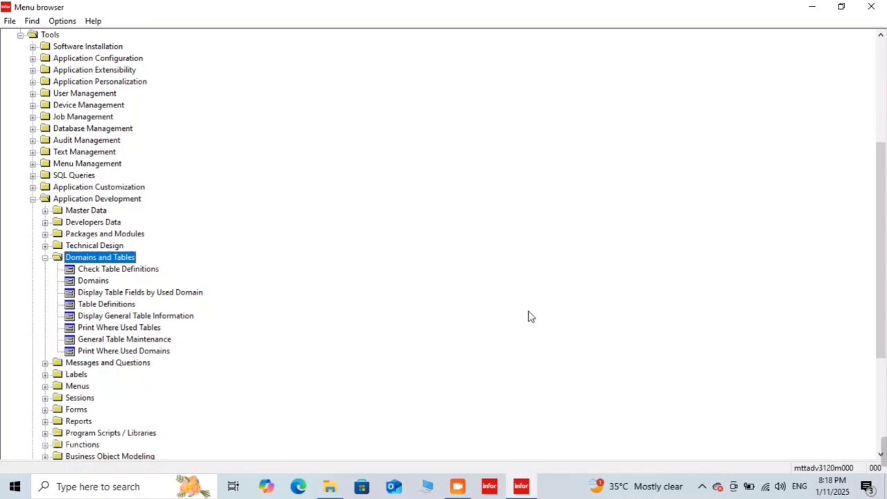
{"action": "key", "text": "Down"}
{"action": "key", "text": "Left"}
{"action": "key", "text": "Left"}
{"action": "key", "text": "Down"}
{"action": "key", "text": "Right"}
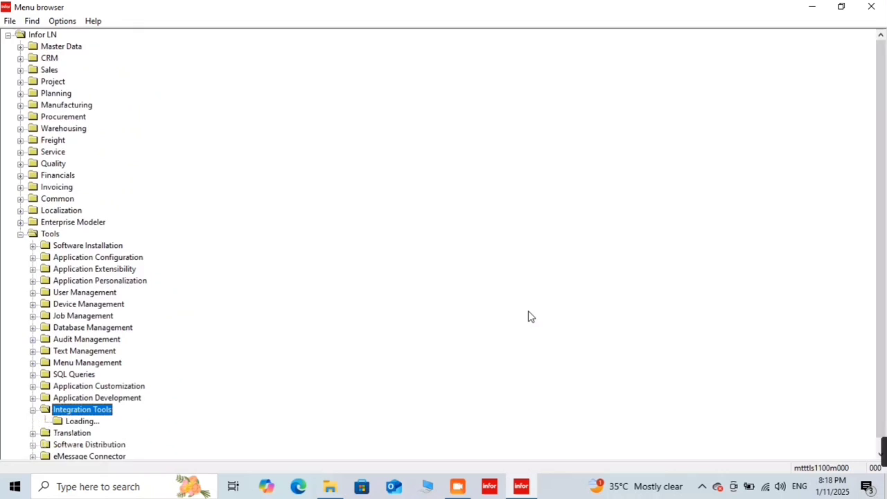
{"action": "key", "text": "Down"}
{"action": "key", "text": "Left"}
{"action": "key", "text": "Left"}
{"action": "key", "text": "Up"}
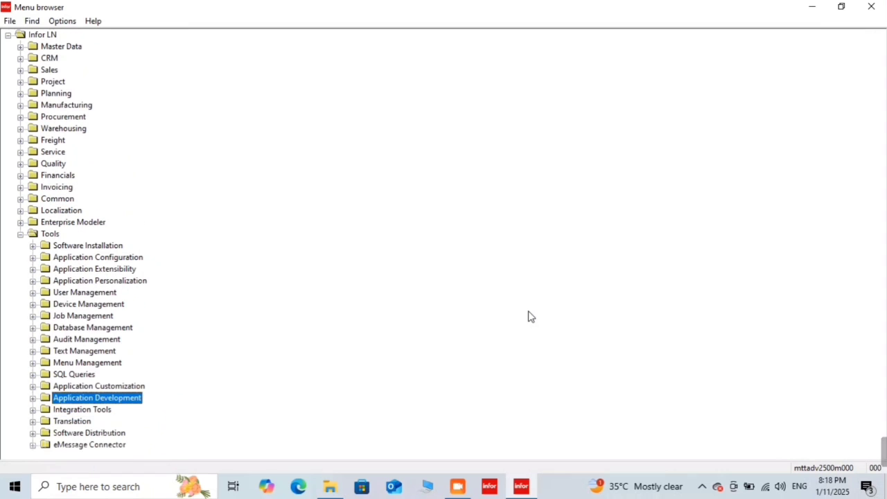
{"action": "key", "text": "Up"}
{"action": "key", "text": "Up"}
{"action": "key", "text": "Up"}
{"action": "key", "text": "Up"}
{"action": "key", "text": "Up"}
{"action": "key", "text": "Up"}
{"action": "key", "text": "Down"}
{"action": "key", "text": "Down"}
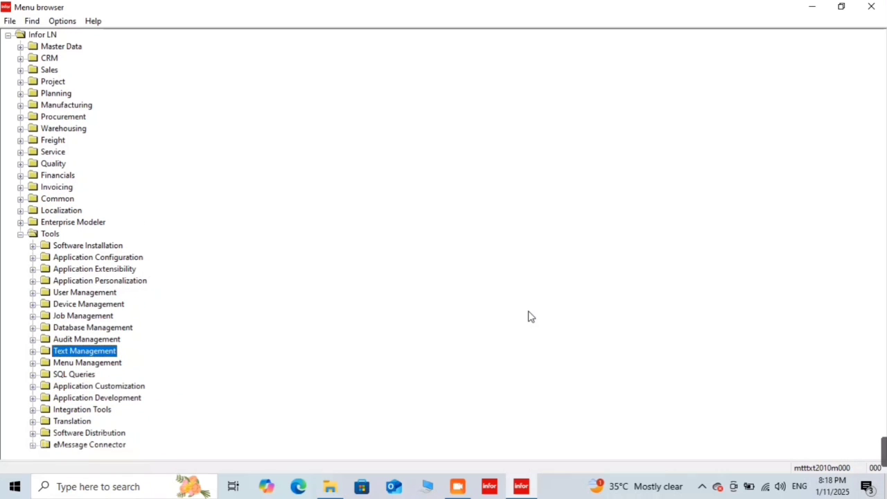
Step: Expand the Application Development folder under Tools and open its Sessions subfolder
{"action": "key", "text": "Down"}
{"action": "key", "text": "Down"}
{"action": "key", "text": "Down"}
{"action": "key", "text": "Down"}
{"action": "key", "text": "Right"}
{"action": "key", "text": "Down"}
{"action": "key", "text": "Down"}
{"action": "key", "text": "Down"}
{"action": "key", "text": "Down"}
{"action": "key", "text": "Down"}
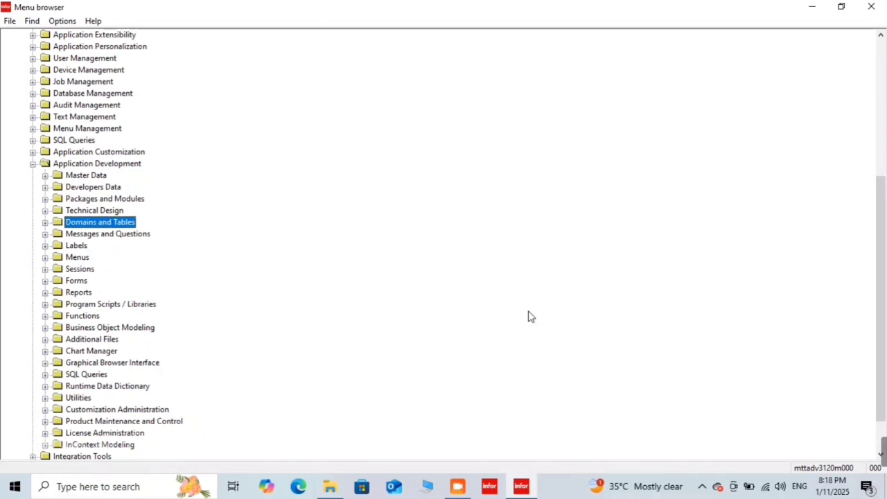
{"action": "key", "text": "Down"}
{"action": "key", "text": "Down"}
{"action": "key", "text": "Down"}
{"action": "key", "text": "Down"}
{"action": "key", "text": "Right"}
Step: Open the Sessions session, look up the sessions of package po, and close the session
{"action": "key", "text": "Down"}
{"action": "key", "text": "Return"}
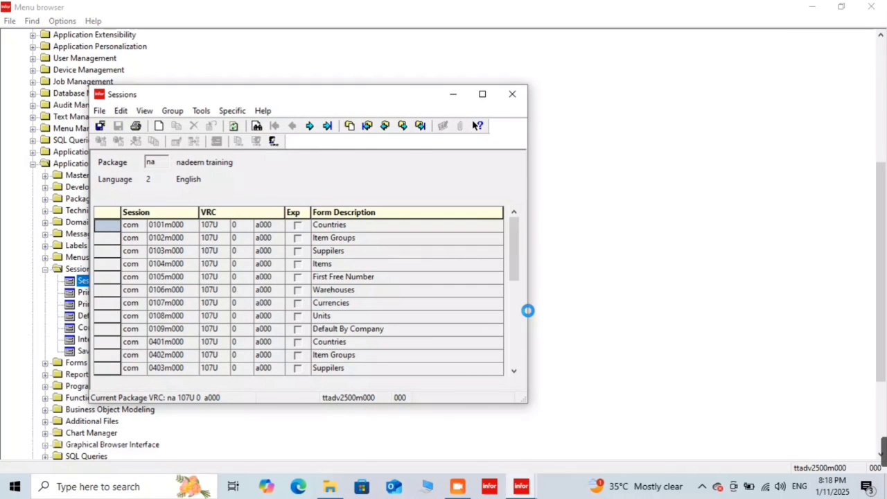
{"action": "type", "text": "po"}
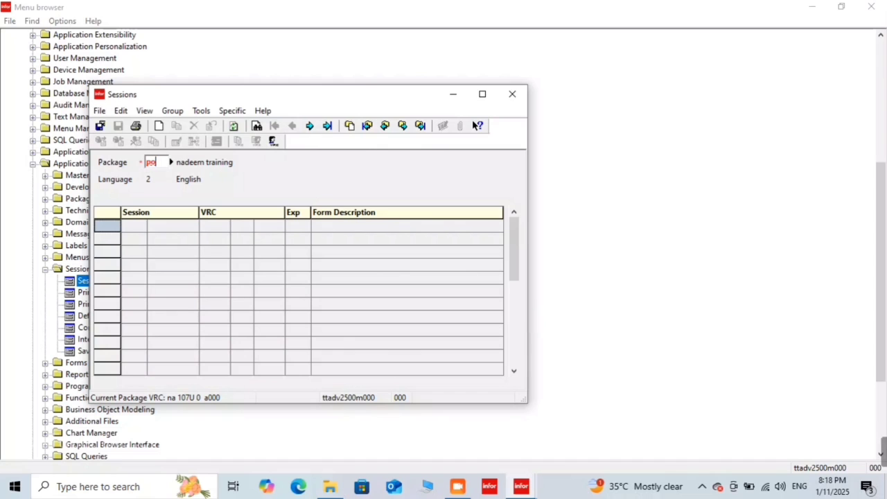
{"action": "key", "text": "Tab"}
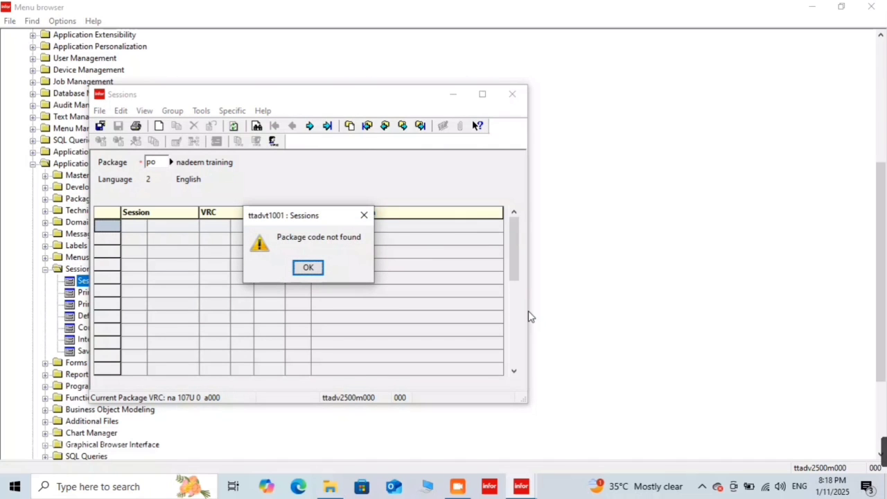
{"action": "key", "text": "Return"}
{"action": "key", "text": "Escape"}
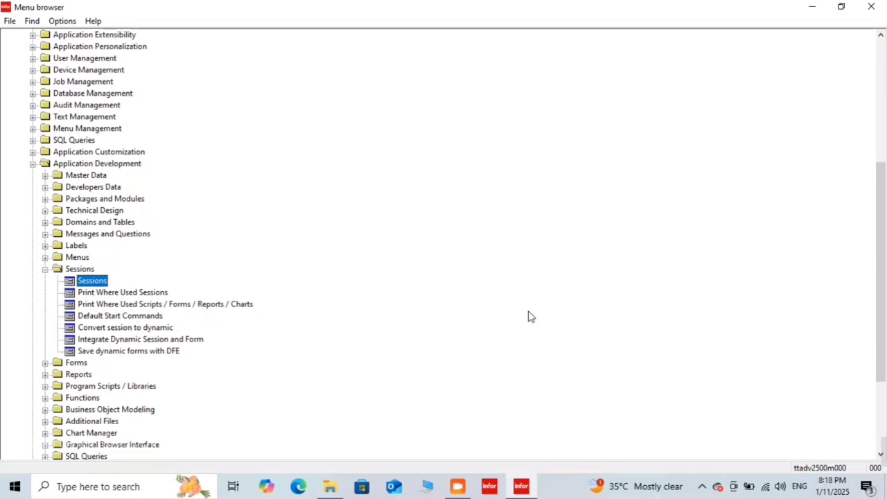
Step: Collapse the Sessions, Application Development and Tools folders and return to the Infor LN root of the menu tree
{"action": "key", "text": "Left"}
{"action": "key", "text": "Left"}
{"action": "key", "text": "Left"}
{"action": "key", "text": "Left"}
{"action": "key", "text": "Left"}
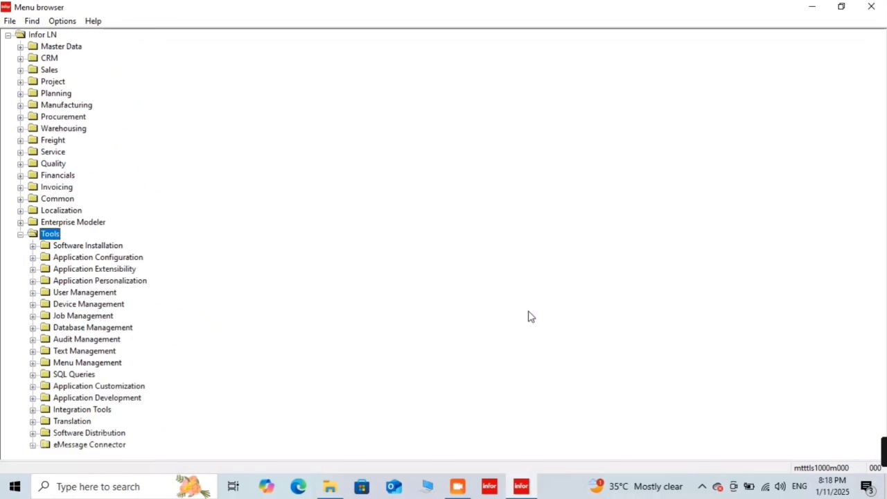
{"action": "key", "text": "Left"}
{"action": "key", "text": "Left"}
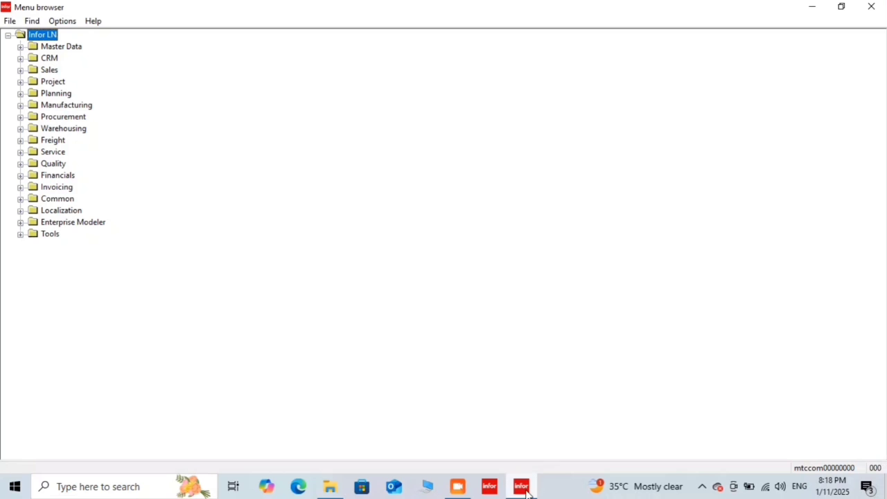
Step: Switch to File Explorer, open the Multiple Purchase Order Functionality (po) folder in Backup Files, and copy its path
{"action": "left_click", "coordinate": [331, 486]}
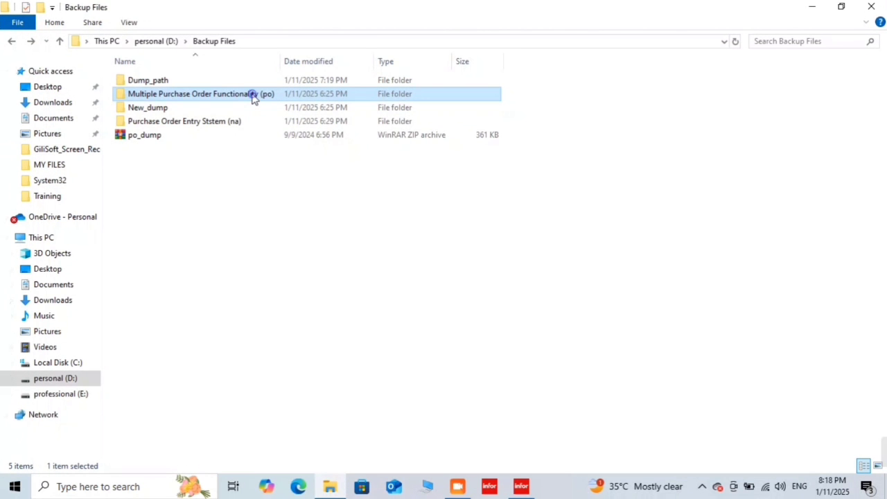
{"action": "double_click", "coordinate": [253, 95]}
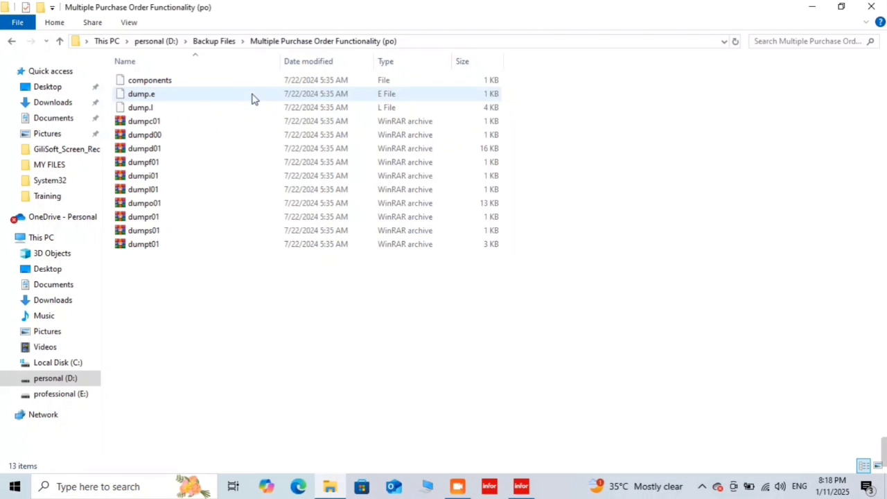
{"action": "left_click", "coordinate": [431, 40]}
{"action": "key", "text": "ctrl+c"}
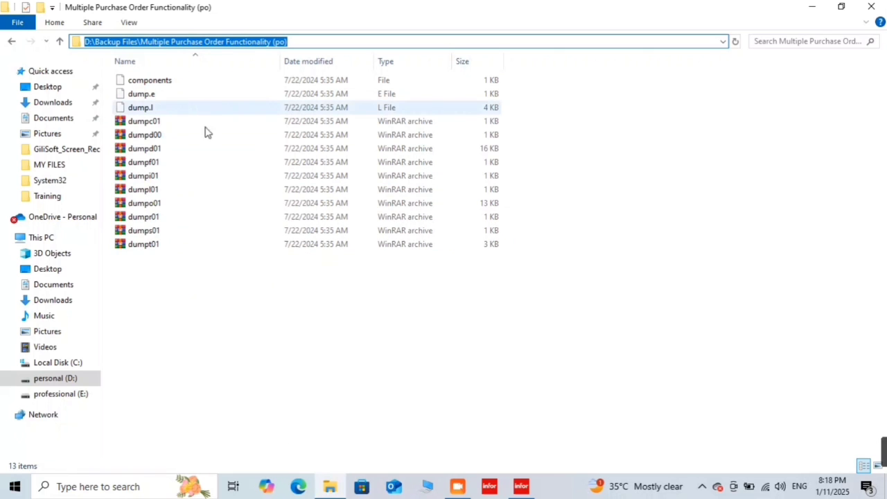
{"action": "left_click", "coordinate": [202, 248]}
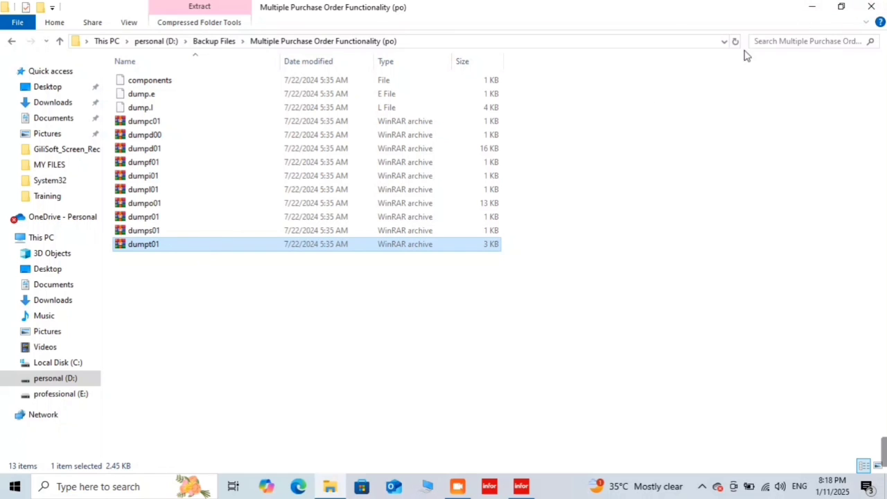
{"action": "left_click", "coordinate": [813, 7]}
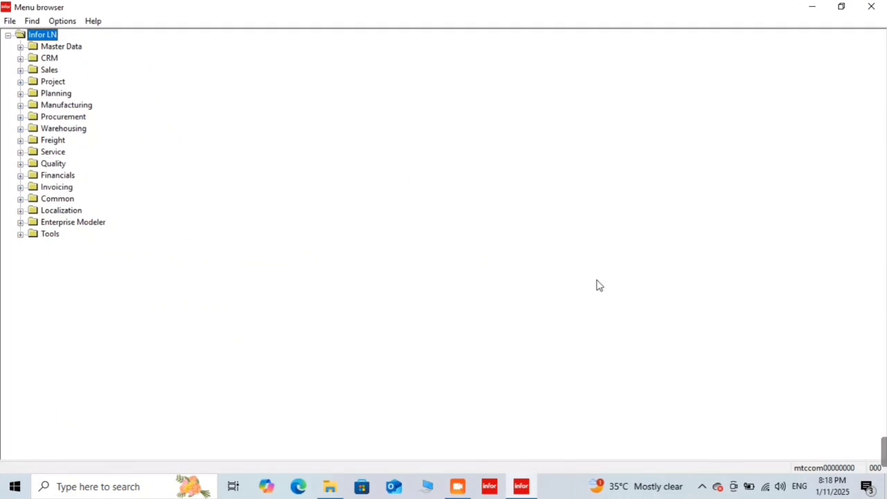
Step: Return to the Infor LN menu browser and run session ttiex1285m000 to open Import Data Dictionary
{"action": "left_click", "coordinate": [525, 488]}
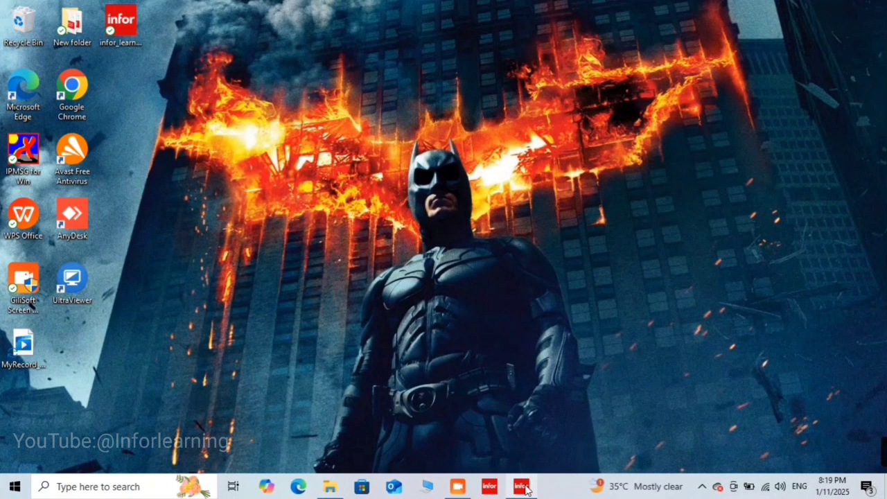
{"action": "left_click", "coordinate": [525, 487]}
{"action": "left_click", "coordinate": [17, 21]}
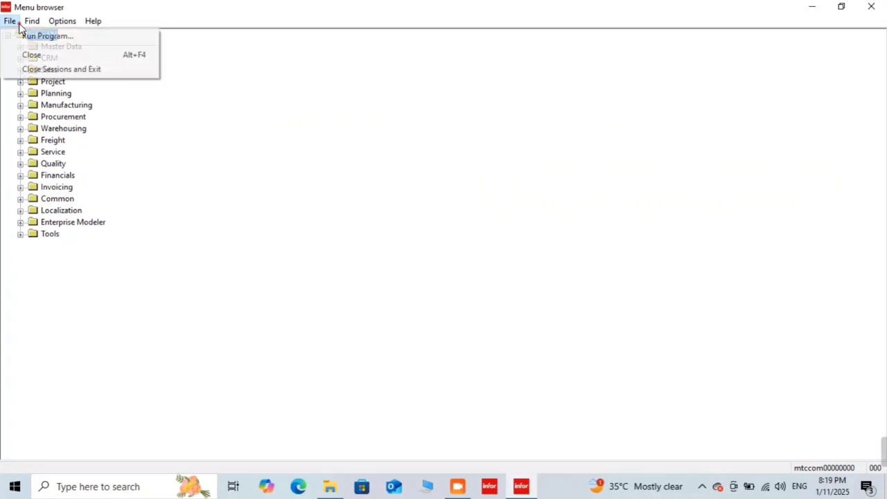
{"action": "mouse_move", "coordinate": [32, 21]}
{"action": "left_click", "coordinate": [20, 36]}
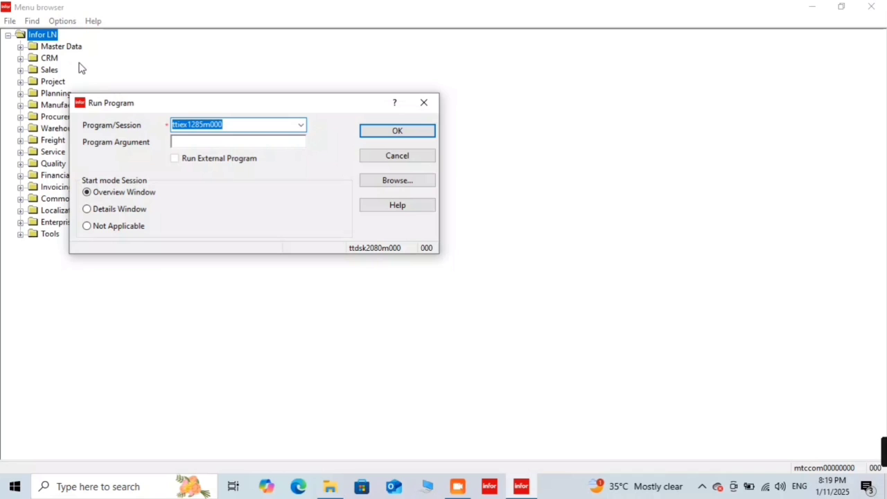
{"action": "key", "text": "Return"}
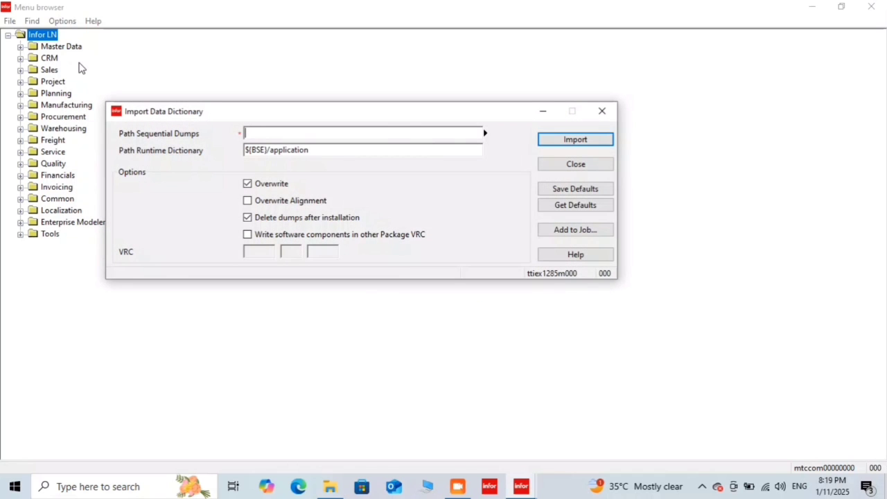
Step: Import the dumps from D:\Backup Files\Multiple Purchase Order Functionality (po), enabling Overwrite Alignment and disabling Delete dumps after installation
{"action": "key", "text": "ctrl+v"}
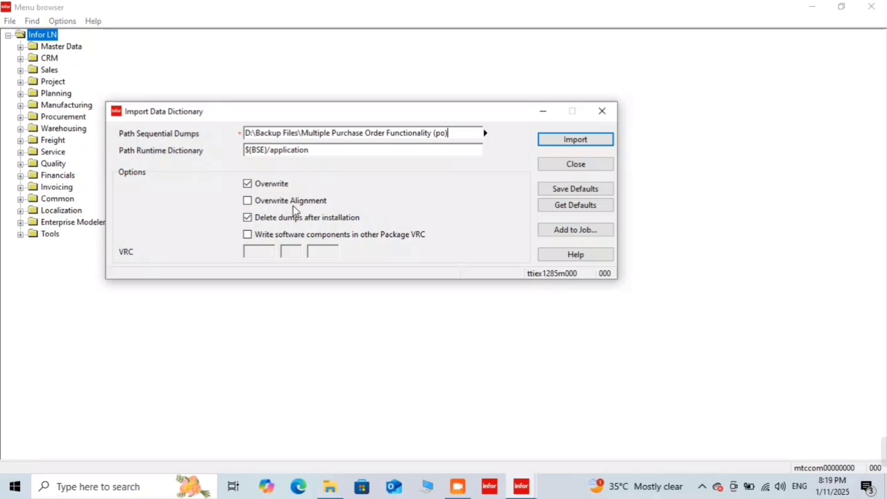
{"action": "left_click", "coordinate": [264, 201]}
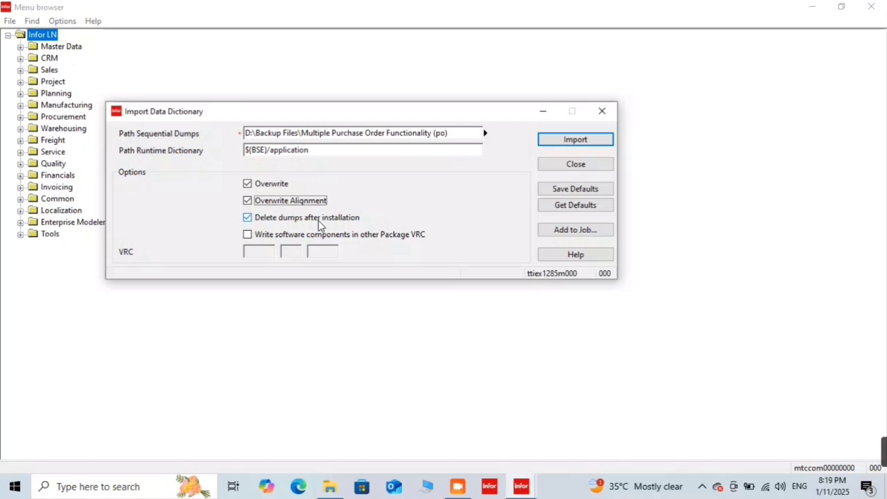
{"action": "left_click", "coordinate": [319, 221]}
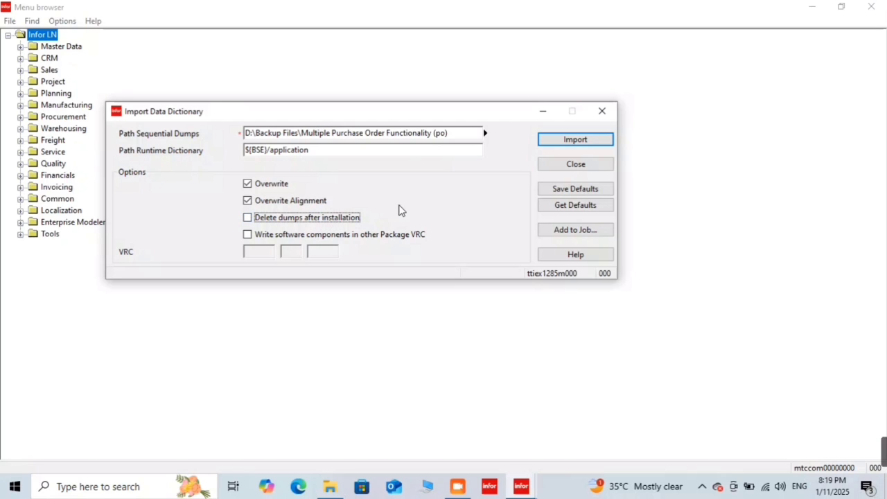
{"action": "left_click", "coordinate": [574, 140]}
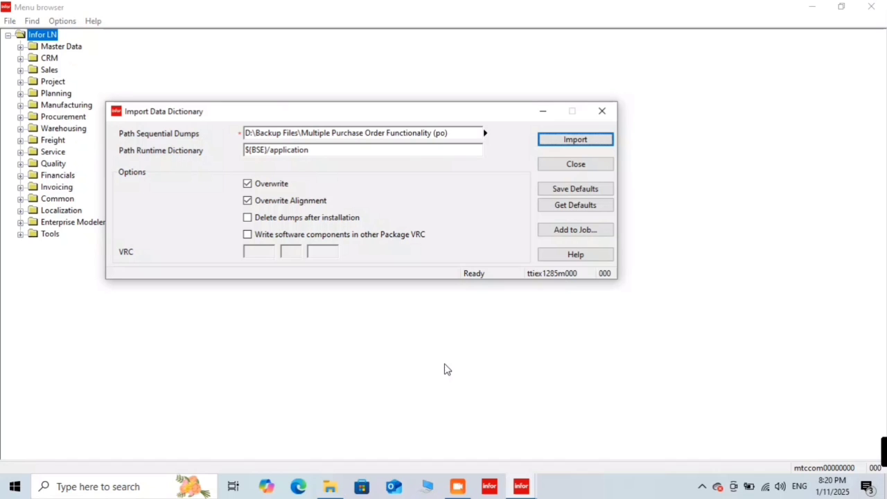
Step: Open a new Notepad file and write ">> Importing >> ttiex1285m000" as its first line
{"action": "left_click", "coordinate": [119, 486]}
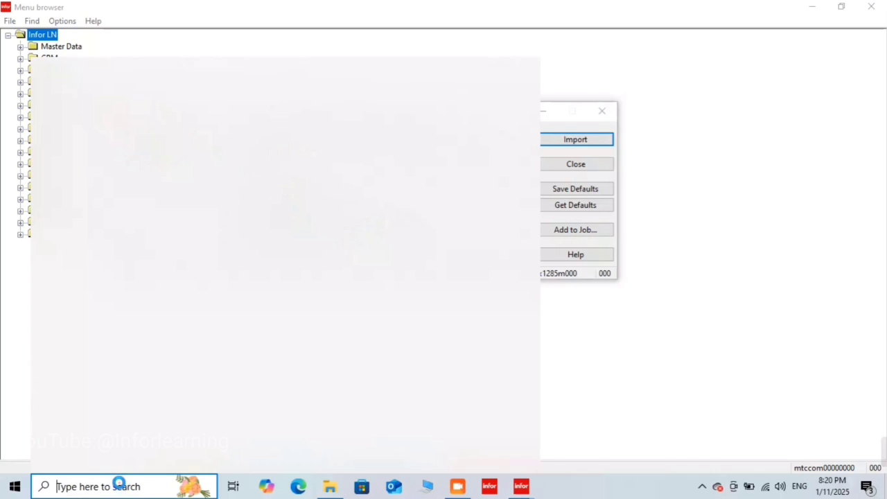
{"action": "type", "text": "note"}
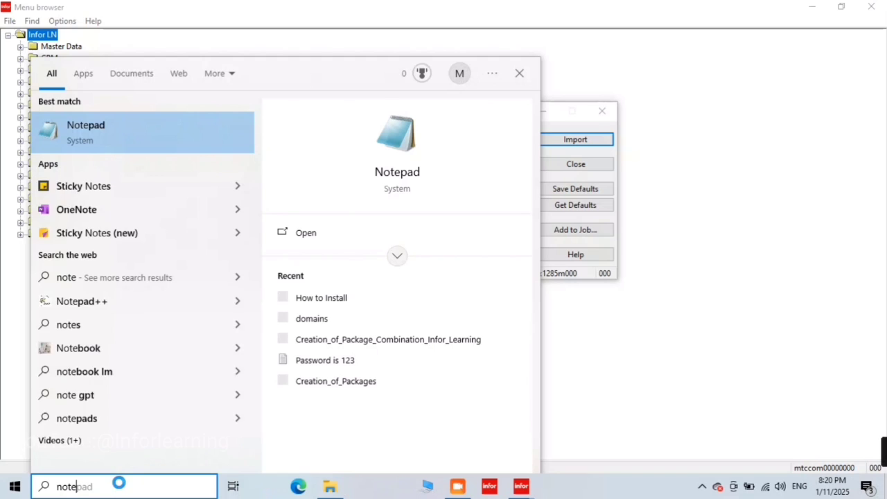
{"action": "key", "text": "Return"}
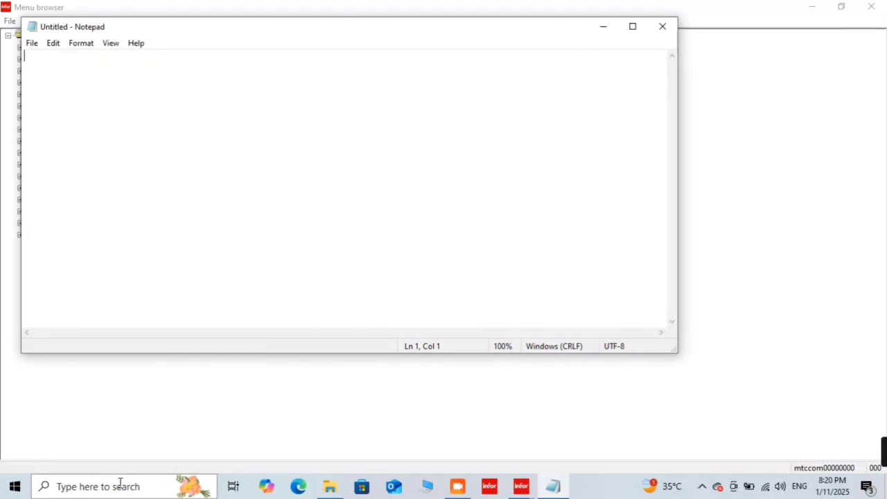
{"action": "type", "text": ">> "}
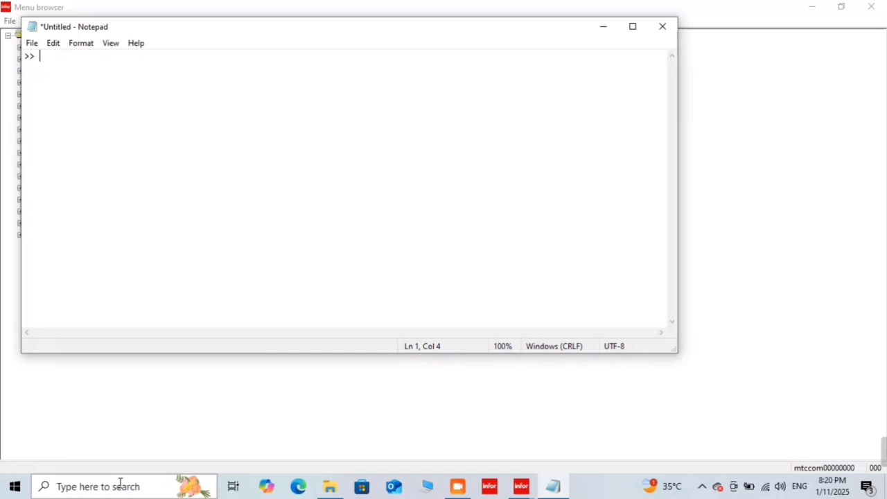
{"action": "type", "text": "Importing "}
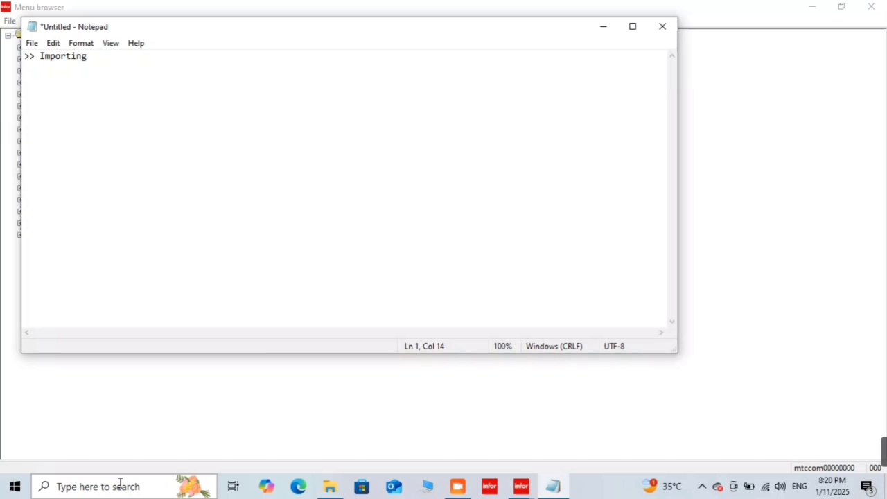
{"action": "type", "text": ">> tti"}
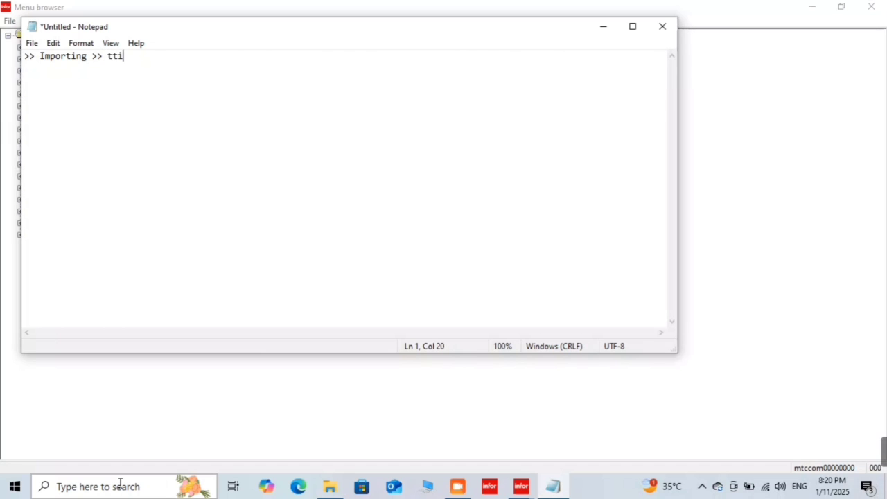
{"action": "type", "text": "ex1285m"}
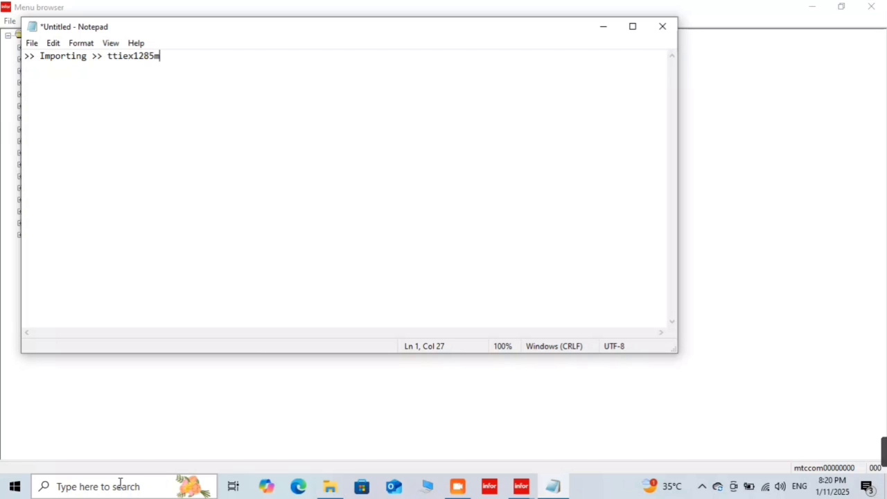
{"action": "type", "text": "00"}
{"action": "key", "text": "BackSpace"}
{"action": "key", "text": "BackSpace"}
{"action": "type", "text": "000"}
{"action": "key", "text": "Return"}
Step: Add the second note line ">> Check all the packages and all"
{"action": "type", "text": ">> "}
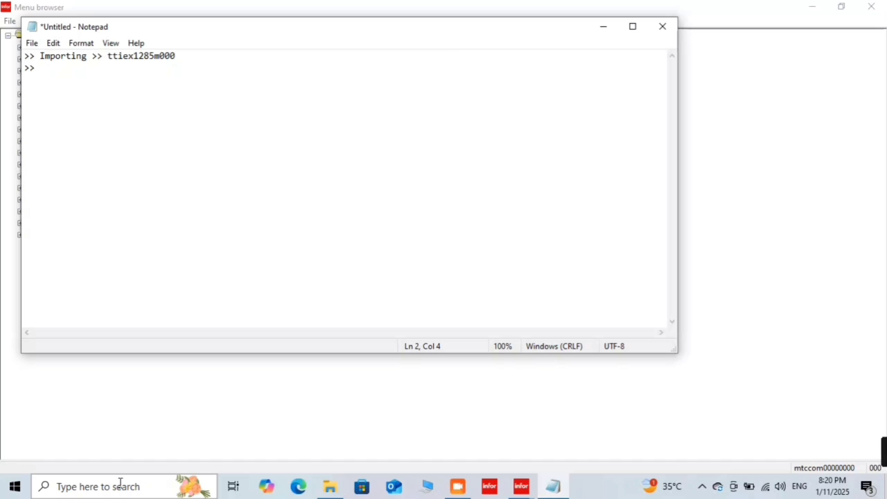
{"action": "type", "text": "C"}
{"action": "type", "text": "heck "}
{"action": "type", "text": "al"}
{"action": "key", "text": "BackSpace"}
{"action": "type", "text": "ll"}
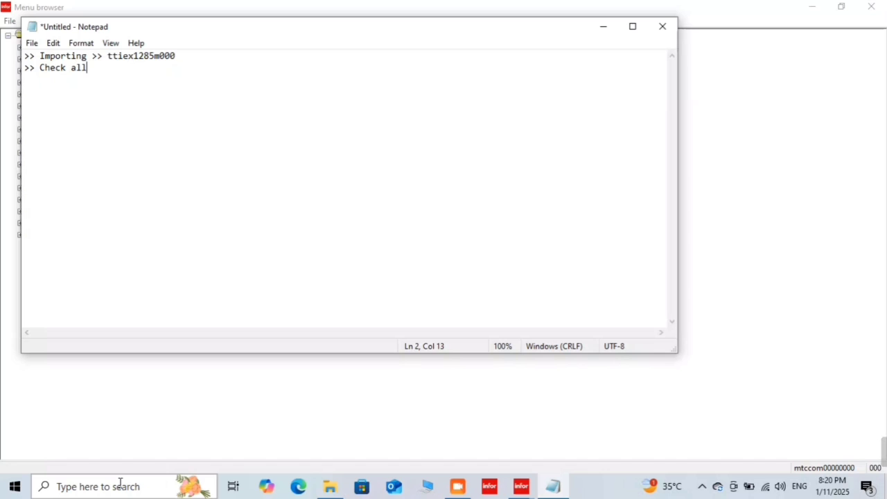
{"action": "type", "text": " th"}
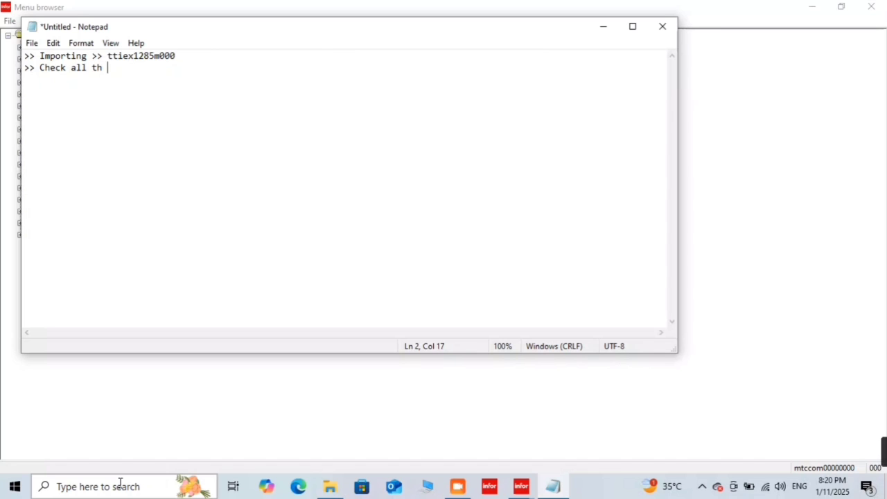
{"action": "key", "text": "BackSpace"}
{"action": "type", "text": "e pac"}
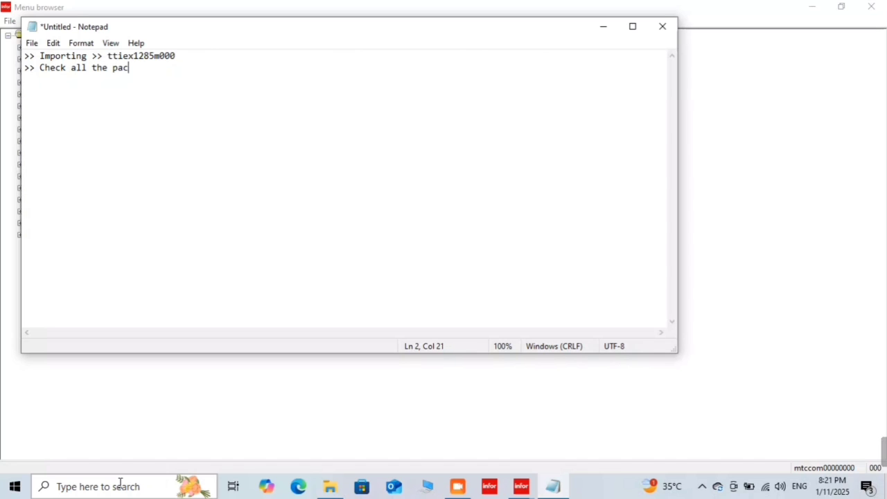
{"action": "type", "text": "kages an"}
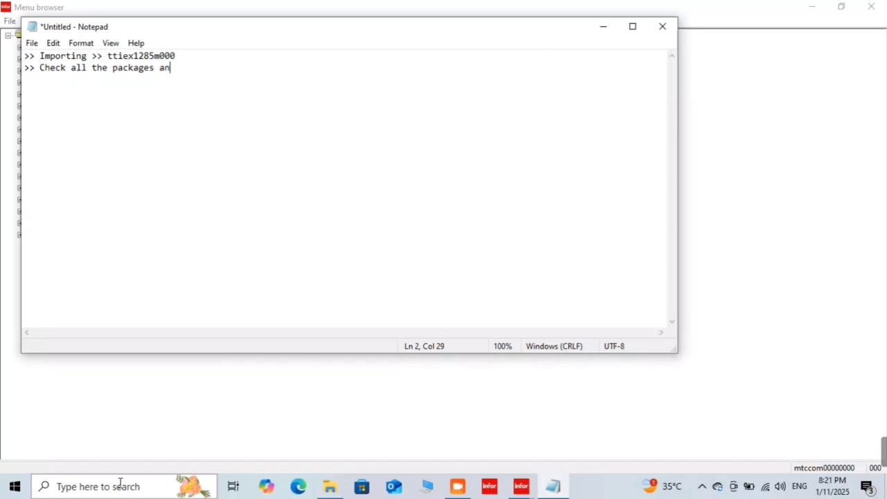
{"action": "type", "text": "d all"}
{"action": "key", "text": "Return"}
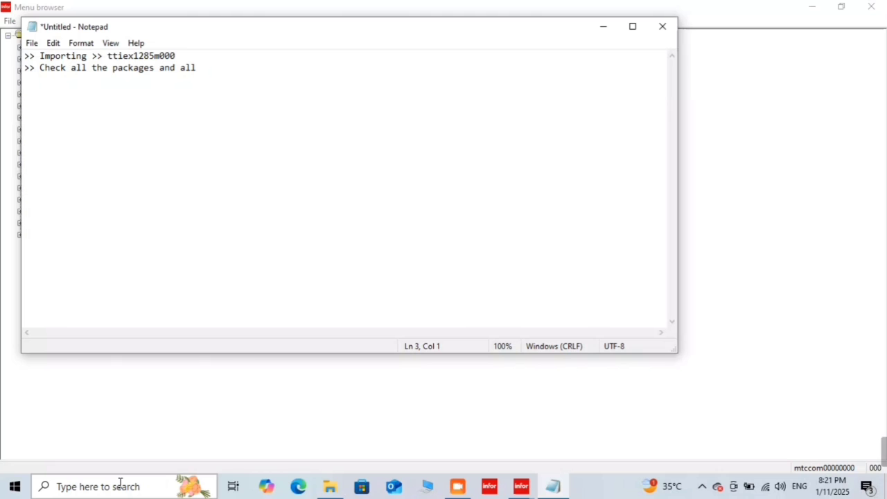
Step: Start a third line with ">>" and insert the indented heading "steps" above the notes, leaving a blank line before it
{"action": "type", "text": ">>"}
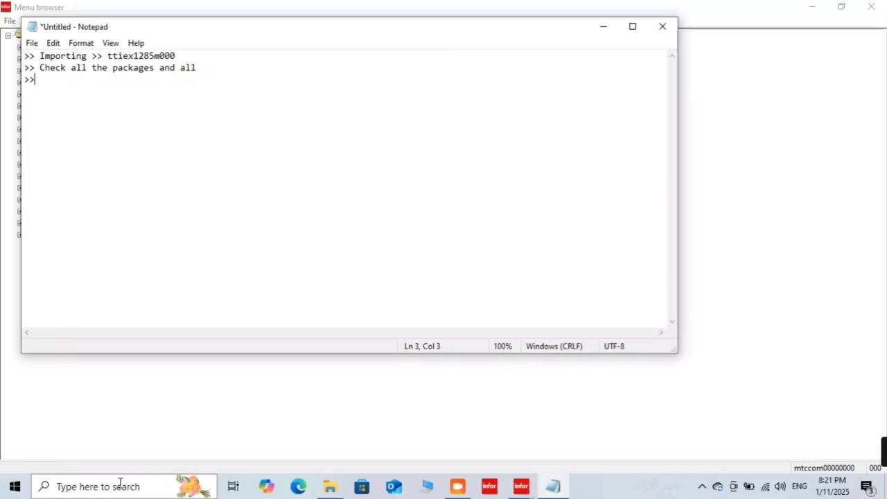
{"action": "key", "text": "Up"}
{"action": "key", "text": "Up"}
{"action": "key", "text": "Left"}
{"action": "key", "text": "Left"}
{"action": "key", "text": "Return"}
{"action": "key", "text": "Return"}
{"action": "key", "text": "Down"}
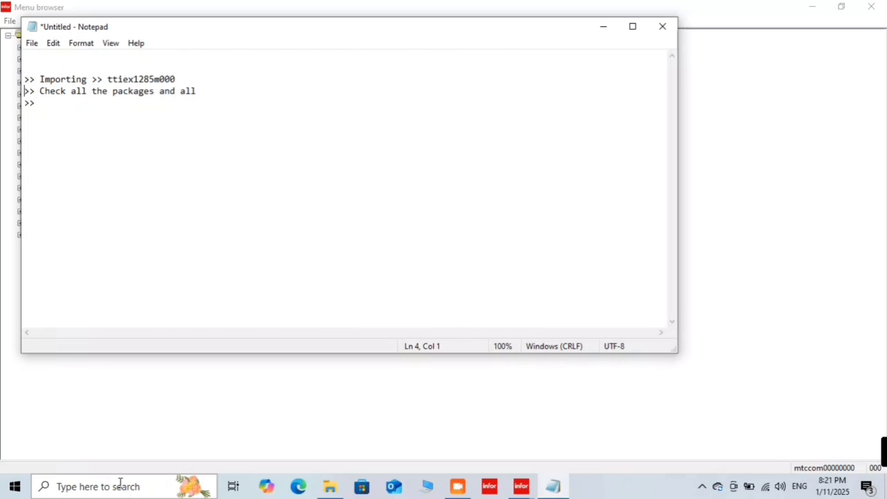
{"action": "key", "text": "Up"}
{"action": "key", "text": "Up"}
{"action": "key", "text": "Tab"}
{"action": "type", "text": "steps"}
{"action": "key", "text": "Left"}
{"action": "key", "text": "Home"}
{"action": "key", "text": "Up"}
{"action": "key", "text": "Down"}
{"action": "key", "text": "Down"}
{"action": "key", "text": "Down"}
{"action": "key", "text": "Down"}
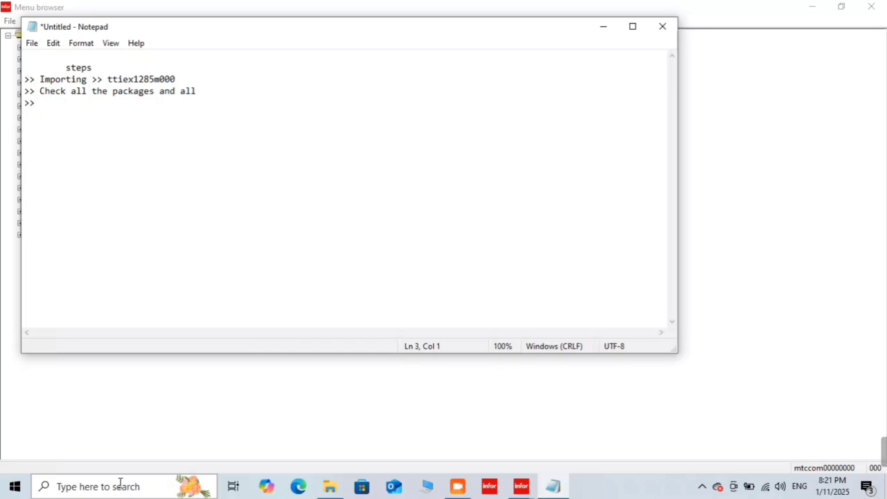
Step: Write "Packages By Package" on the third note line
{"action": "key", "text": "Left"}
{"action": "key", "text": "Right"}
{"action": "key", "text": "End"}
{"action": "type", "text": "acka"}
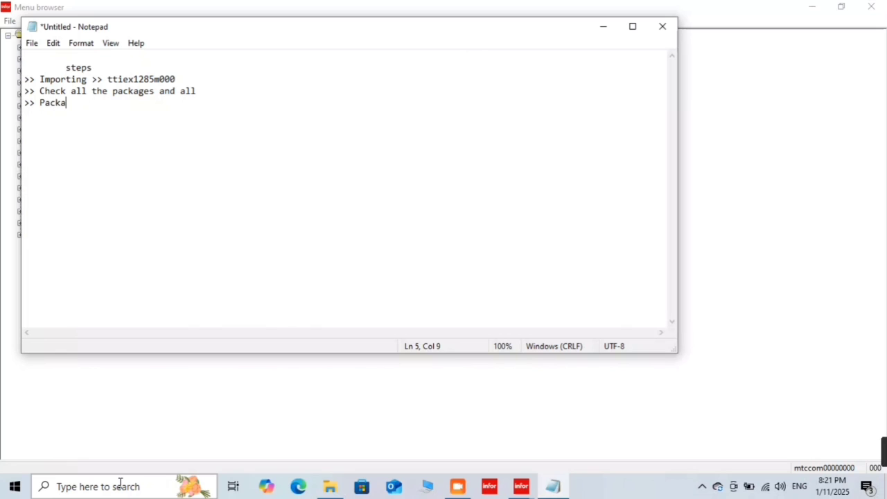
{"action": "type", "text": "ge By "}
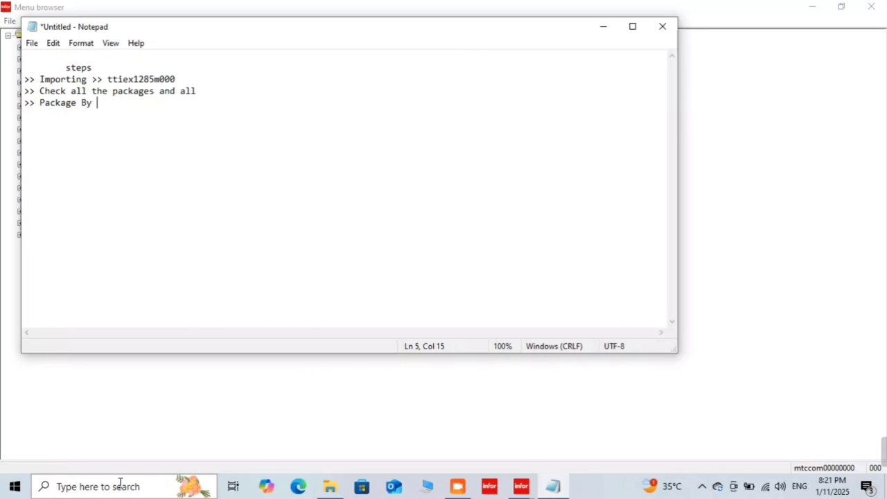
{"action": "type", "text": "Packages"}
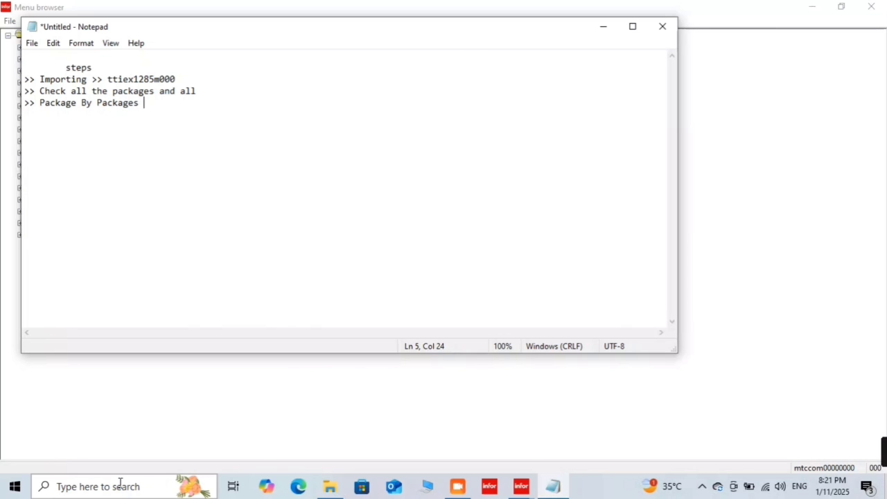
{"action": "key", "text": "BackSpace"}
{"action": "key", "text": "BackSpace"}
{"action": "key", "text": "Left"}
{"action": "key", "text": "Left"}
{"action": "key", "text": "Left"}
{"action": "key", "text": "Left"}
{"action": "type", "text": "s"}
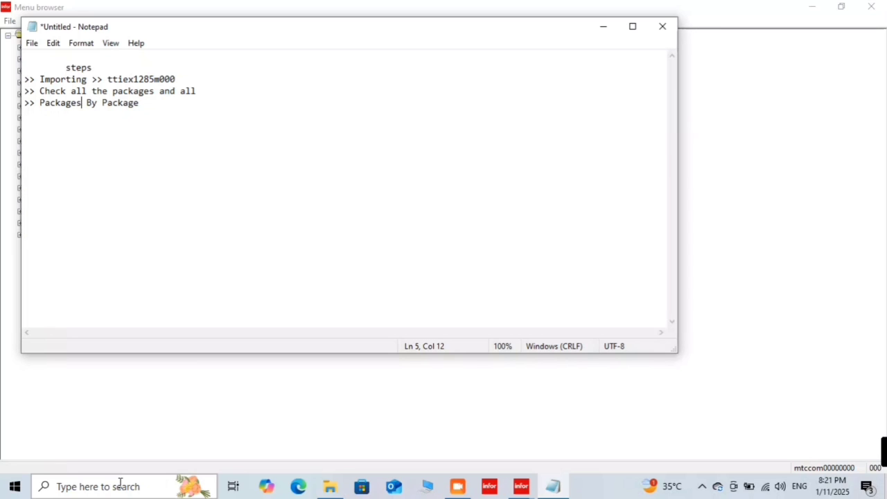
Step: Complete the third note line with "Combination >> Add the custom Imported package"
{"action": "key", "text": "BackSpace"}
{"action": "key", "text": "Right"}
{"action": "key", "text": "Right"}
{"action": "key", "text": "Right"}
{"action": "key", "text": "Right"}
{"action": "key", "text": "Right"}
{"action": "key", "text": "Right"}
{"action": "key", "text": "Right"}
{"action": "type", "text": "Combinatio"}
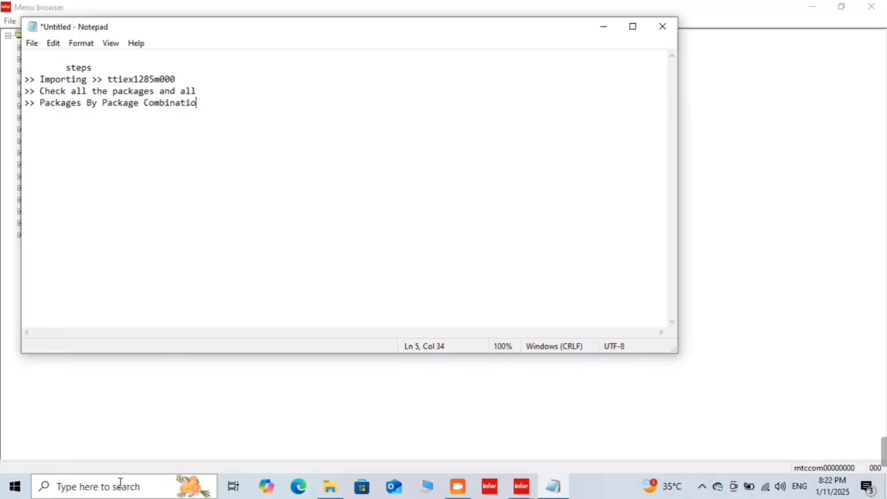
{"action": "type", "text": "n >> Add the c"}
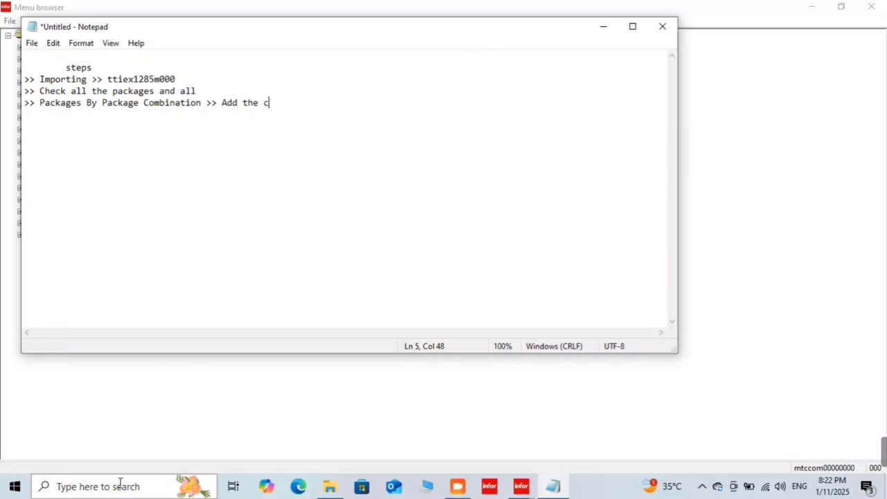
{"action": "type", "text": "ustom"}
{"action": "type", "text": " Importe"}
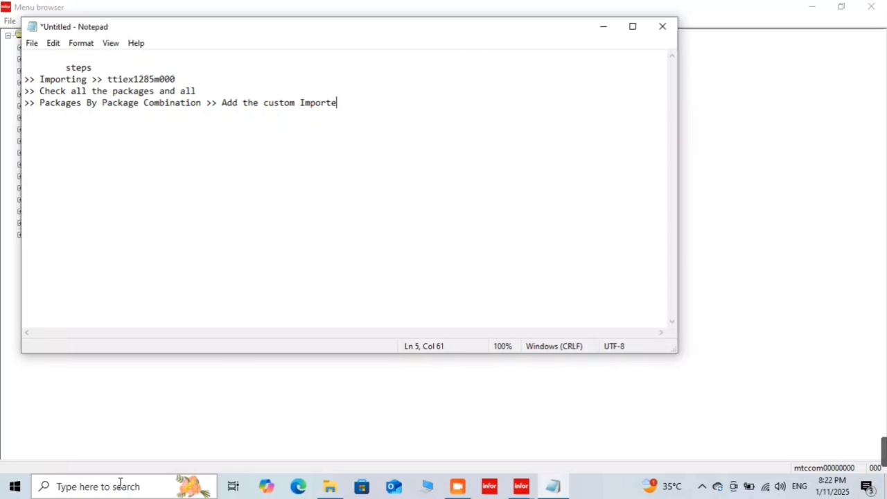
{"action": "type", "text": "d package"}
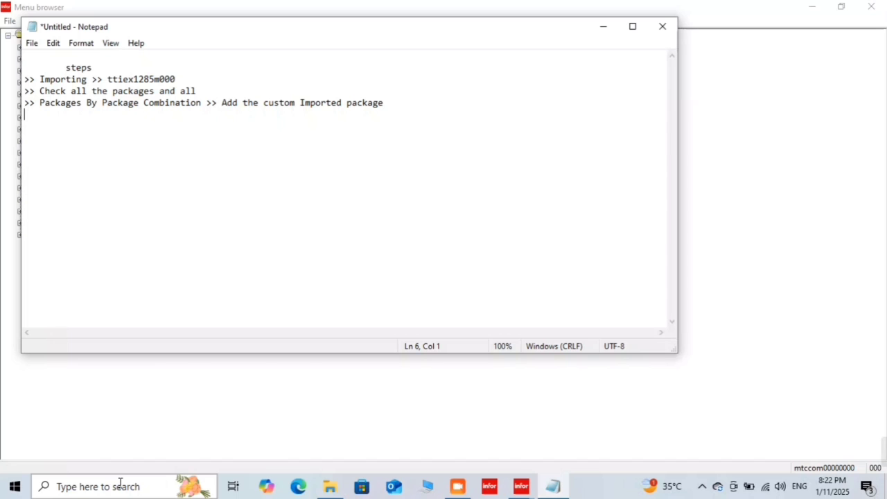
Step: Add the note line ">> Check the domains, Table definations and sessions" and minimize Notepad
{"action": "type", "text": "> Chwc"}
{"action": "type", "text": "g"}
{"action": "key", "text": "BackSpace"}
{"action": "key", "text": "BackSpace"}
{"action": "key", "text": "BackSpace"}
{"action": "key", "text": "BackSpace"}
{"action": "key", "text": "BackSpace"}
{"action": "key", "text": "BackSpace"}
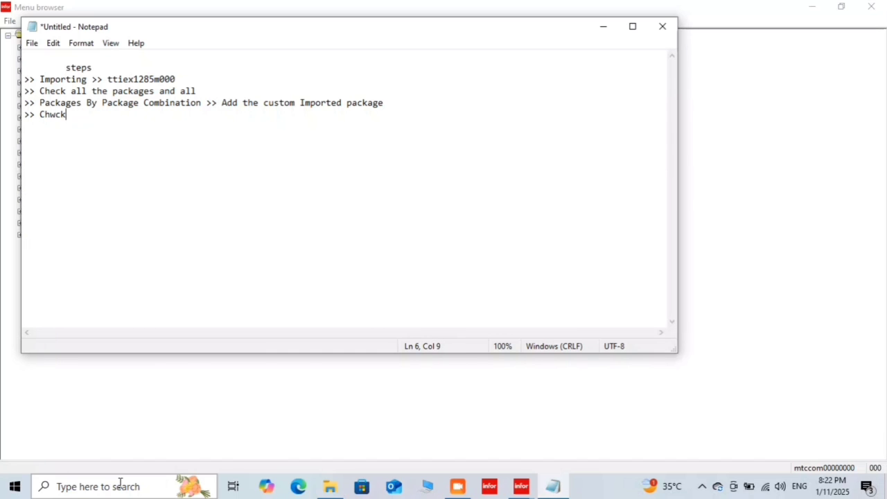
{"action": "type", "text": "eck the domains"}
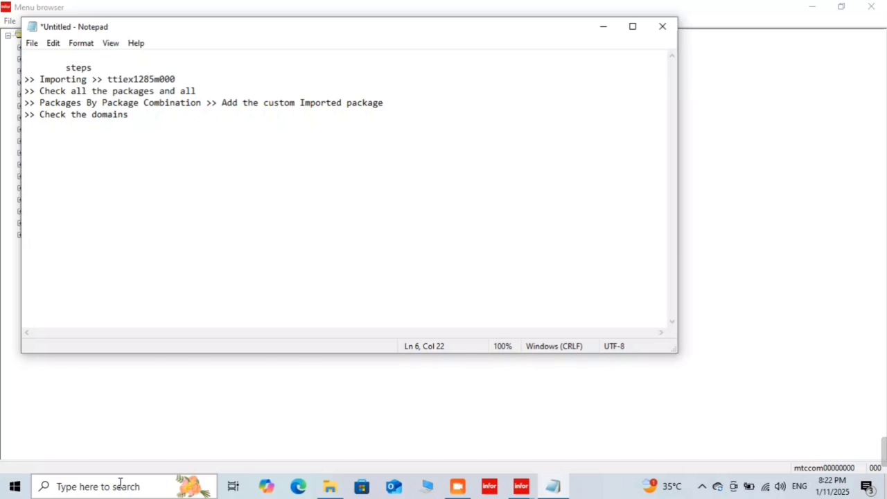
{"action": "key", "text": "BackSpace"}
{"action": "type", "text": ", Table defin"}
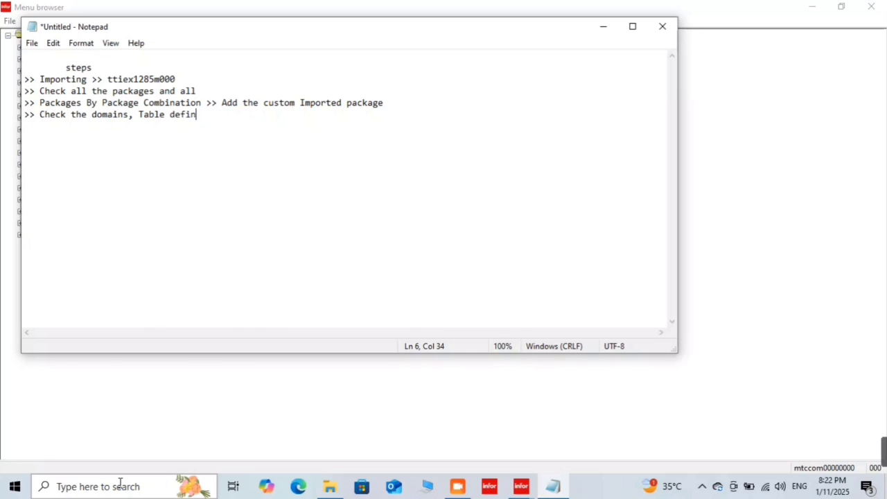
{"action": "type", "text": "ations and "}
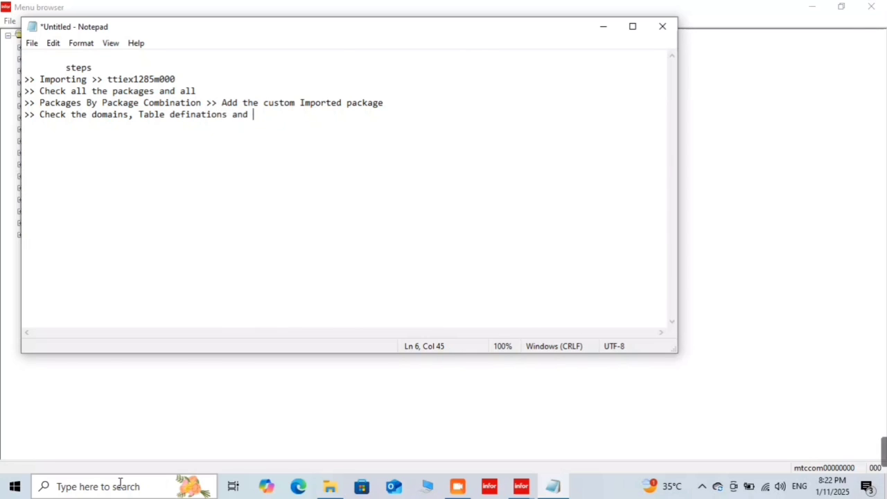
{"action": "type", "text": "session"}
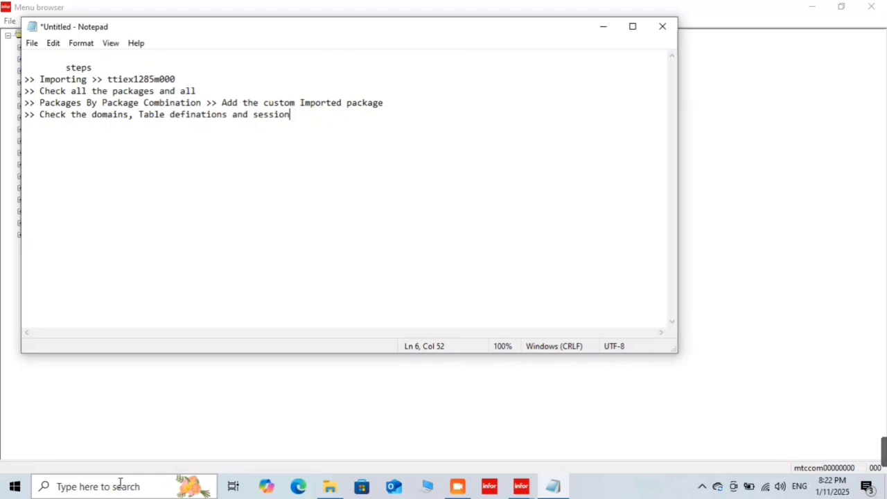
{"action": "type", "text": "s"}
{"action": "key", "text": "Return"}
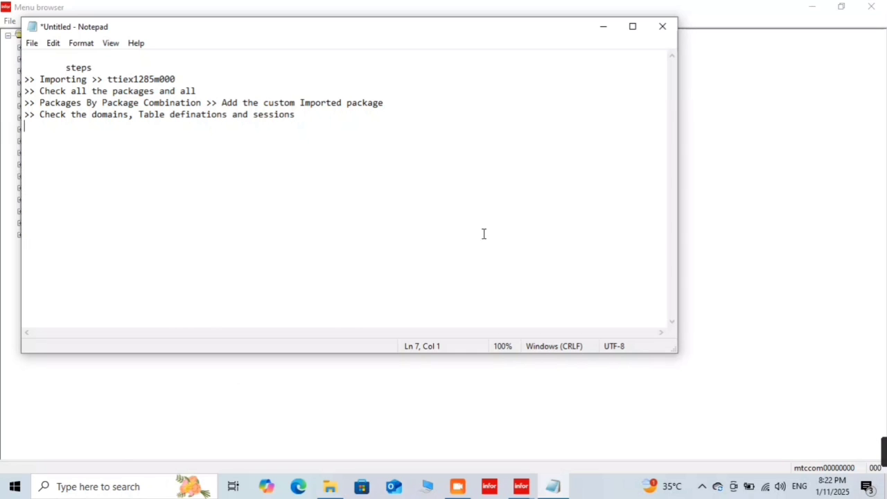
{"action": "left_click", "coordinate": [610, 31]}
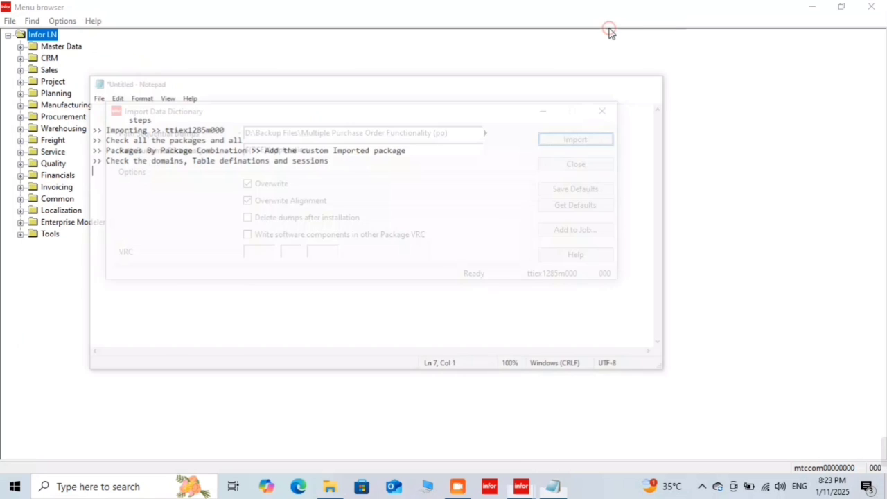
Step: Close the Import Data Dictionary session and expand the Tools folder in the menu browser
{"action": "left_click", "coordinate": [597, 167]}
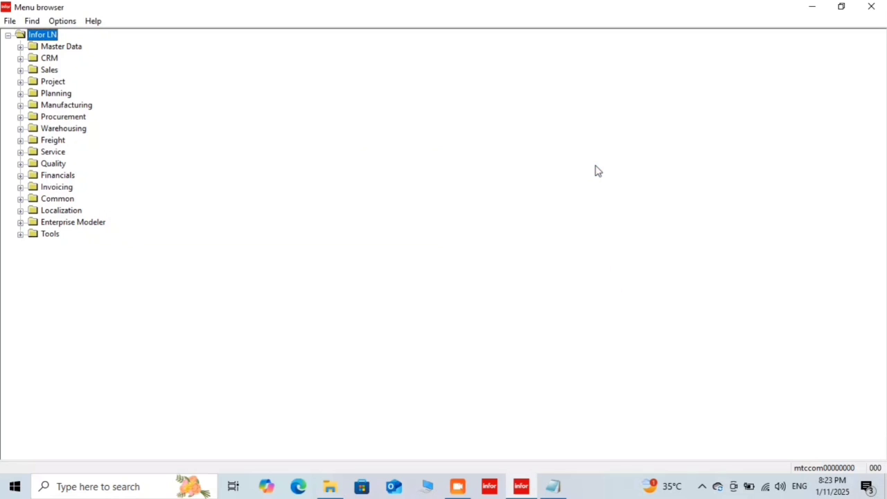
{"action": "key", "text": "Down"}
{"action": "key", "text": "Down"}
{"action": "key", "text": "Down"}
{"action": "key", "text": "Down"}
{"action": "key", "text": "Down"}
{"action": "key", "text": "Down"}
{"action": "key", "text": "Down"}
{"action": "key", "text": "Down"}
{"action": "key", "text": "Down"}
{"action": "key", "text": "Down"}
{"action": "key", "text": "Down"}
{"action": "key", "text": "Down"}
{"action": "key", "text": "Down"}
{"action": "key", "text": "Down"}
{"action": "key", "text": "Down"}
{"action": "key", "text": "Down"}
{"action": "key", "text": "Down"}
{"action": "key", "text": "Right"}
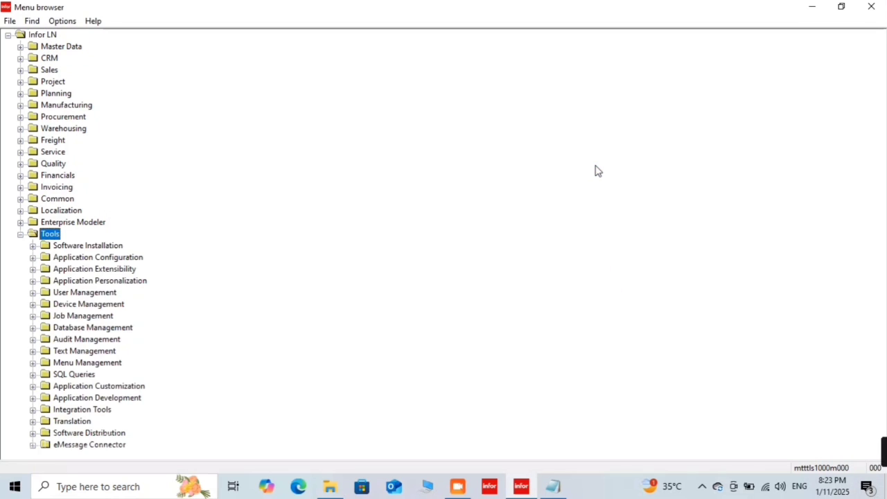
Step: Expand the Application Development folder under Tools
{"action": "key", "text": "Down"}
{"action": "key", "text": "Down"}
{"action": "key", "text": "Down"}
{"action": "key", "text": "Down"}
{"action": "key", "text": "Down"}
{"action": "key", "text": "Down"}
{"action": "key", "text": "Down"}
{"action": "key", "text": "Down"}
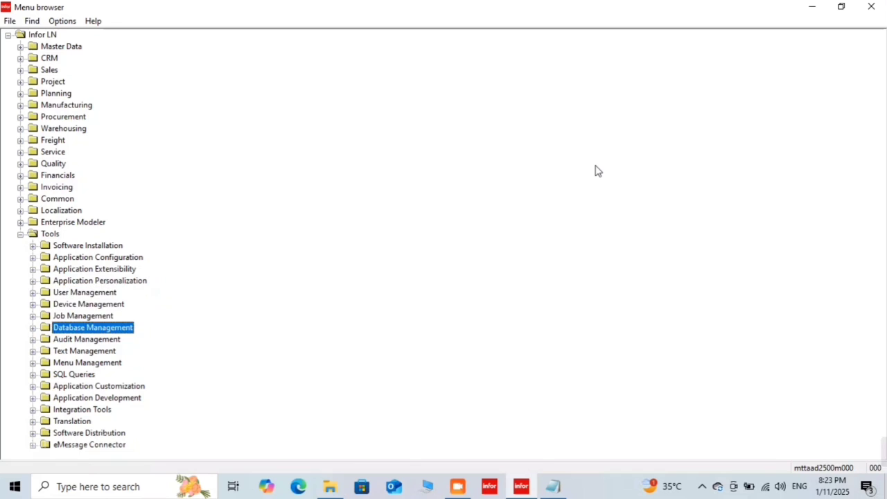
{"action": "key", "text": "Down"}
{"action": "key", "text": "Down"}
{"action": "key", "text": "Down"}
{"action": "key", "text": "Down"}
{"action": "key", "text": "Down"}
{"action": "key", "text": "Down"}
{"action": "key", "text": "Right"}
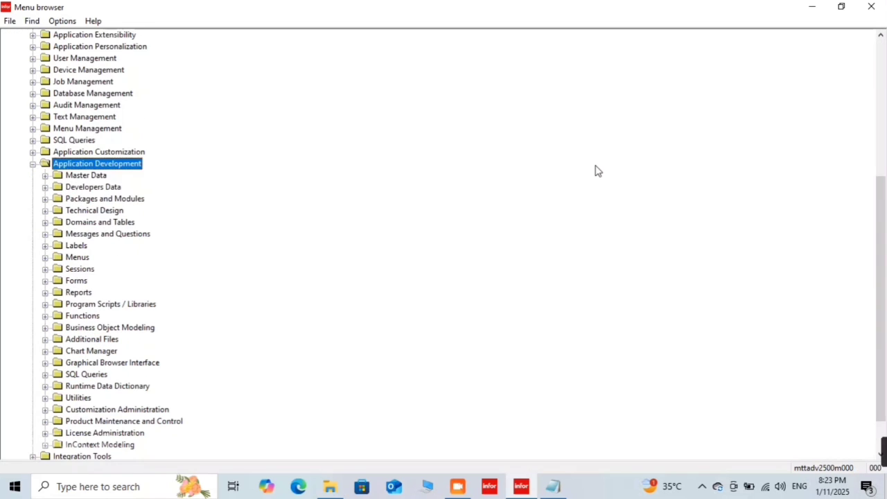
Step: Expand the Packages and Modules folder under Application Development
{"action": "key", "text": "Down"}
{"action": "key", "text": "Down"}
{"action": "key", "text": "Down"}
{"action": "key", "text": "Right"}
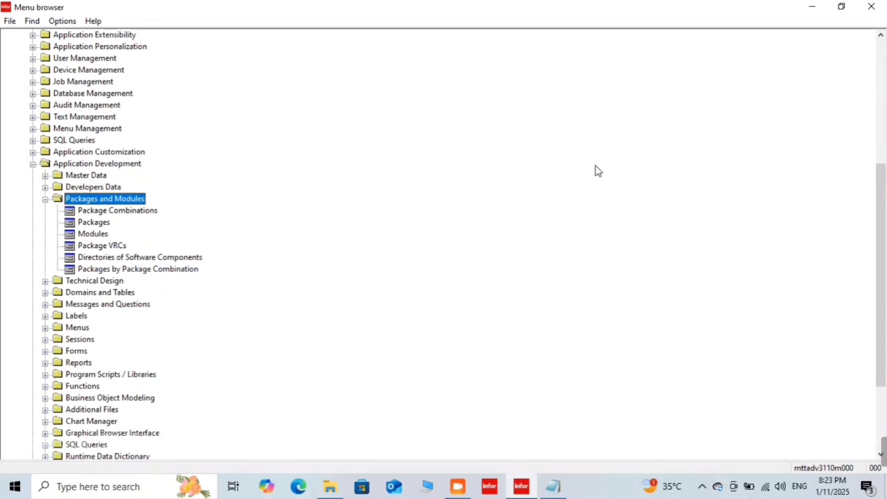
Step: Open the Modules session, display the modules of package po, and close the session
{"action": "key", "text": "Down"}
{"action": "key", "text": "Down"}
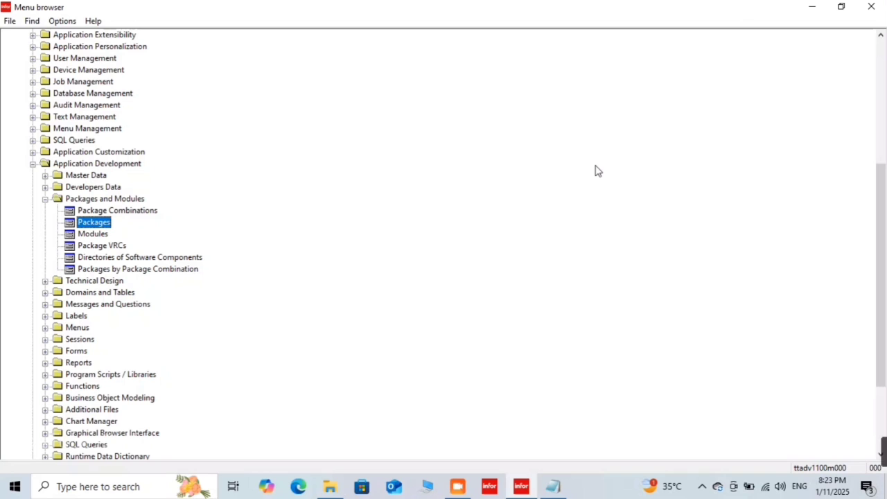
{"action": "key", "text": "Down"}
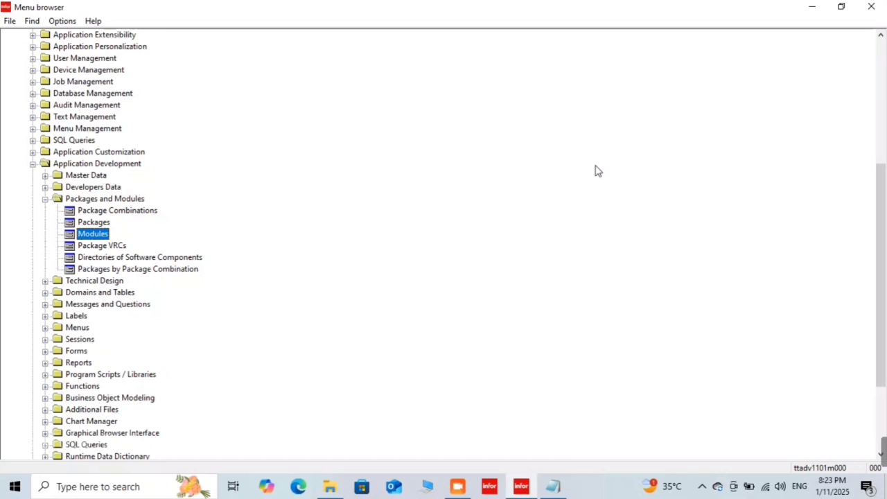
{"action": "key", "text": "Return"}
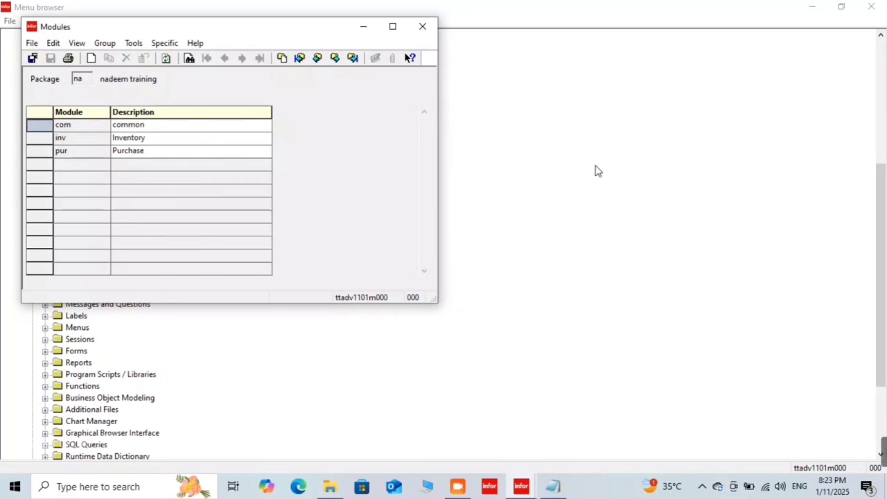
{"action": "key", "text": "ctrl+g"}
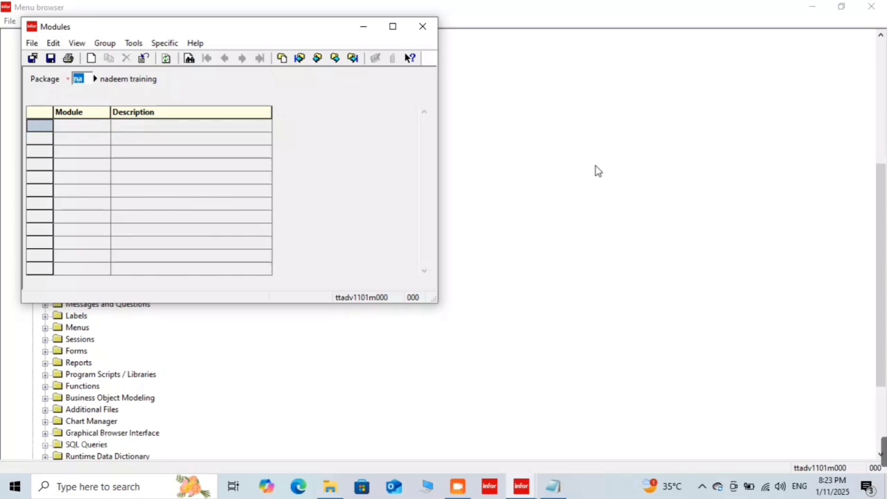
{"action": "type", "text": "po"}
{"action": "key", "text": "Return"}
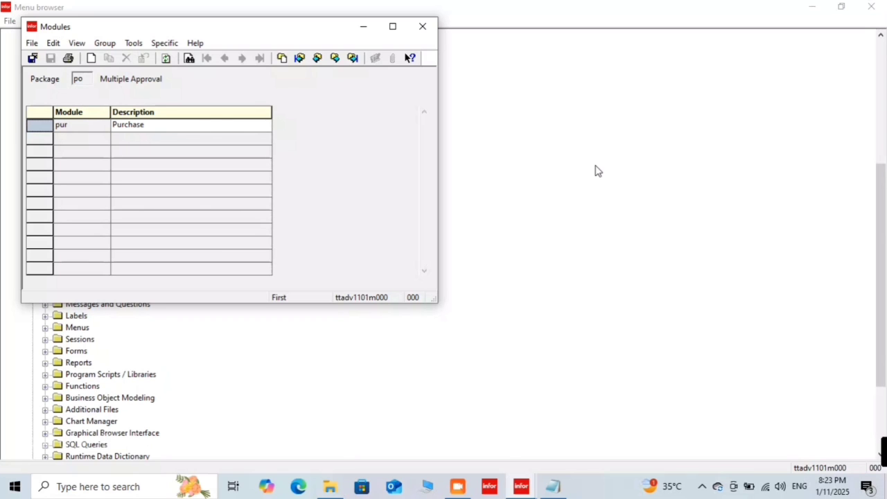
{"action": "left_click", "coordinate": [599, 171]}
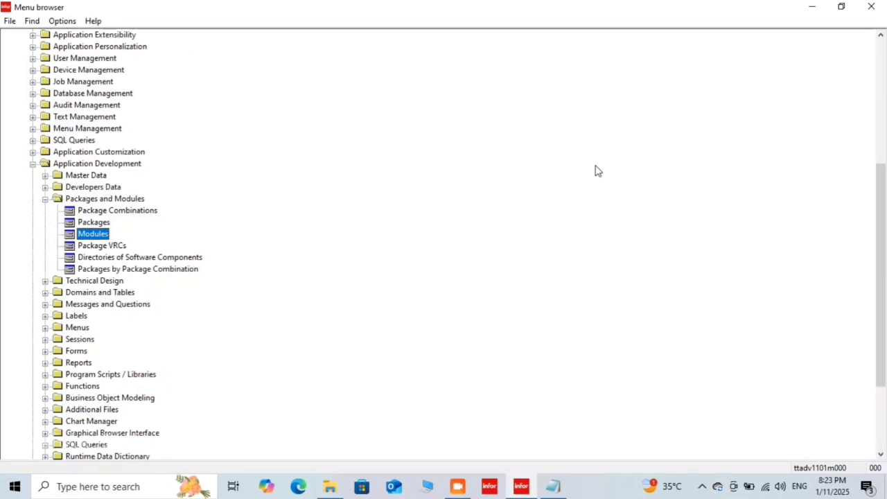
Step: Check the version records of package po in the Package VRCs session and close it
{"action": "key", "text": "Down"}
{"action": "key", "text": "Return"}
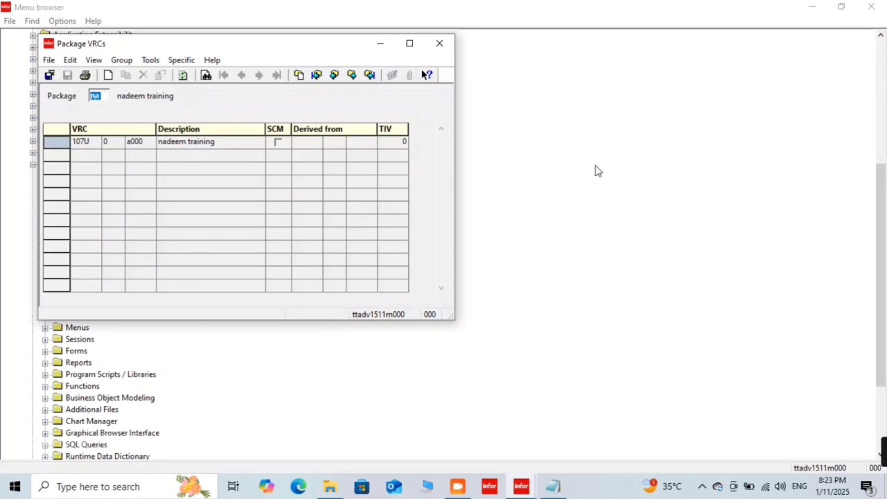
{"action": "type", "text": "po"}
{"action": "key", "text": "Return"}
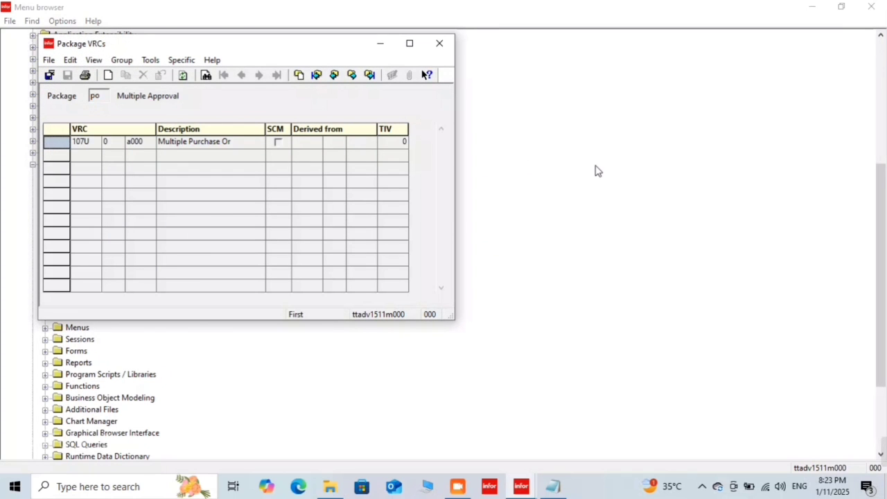
{"action": "key", "text": "Escape"}
{"action": "key", "text": "Return"}
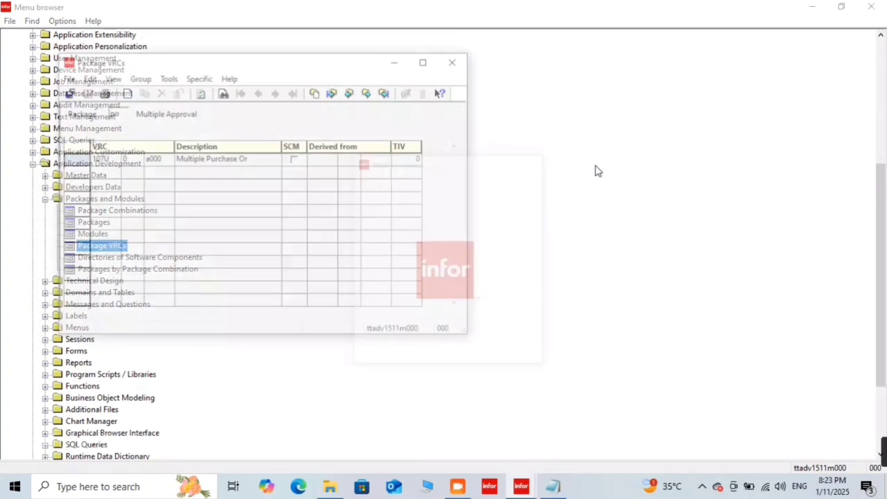
{"action": "key", "text": "Escape"}
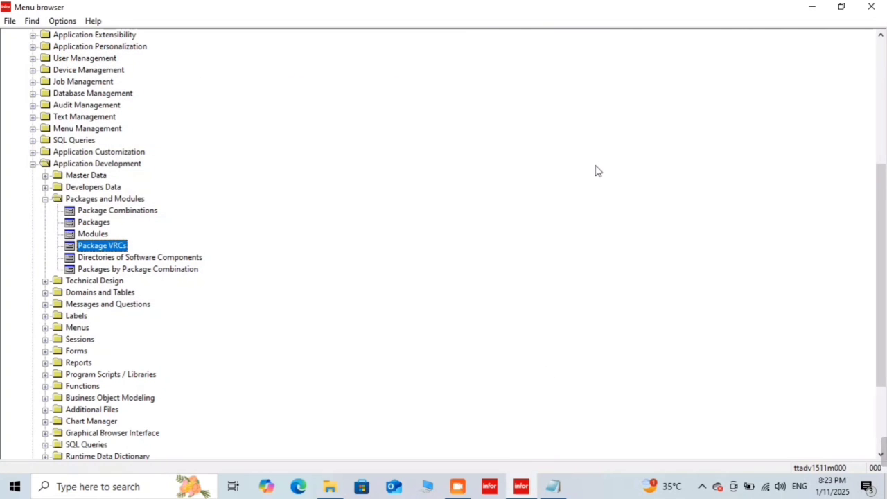
Step: Check the software component directories for package po, VRC 107U 0 a000, in Directories of Software Components and close the session
{"action": "key", "text": "Down"}
{"action": "key", "text": "Return"}
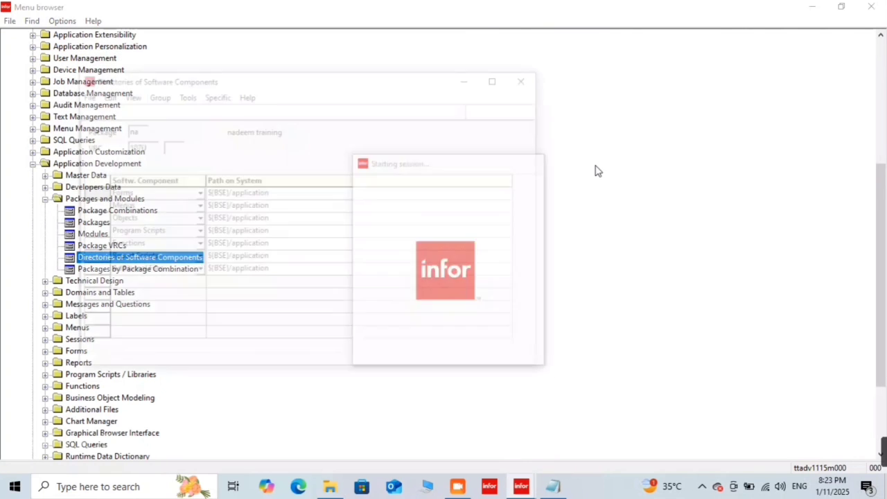
{"action": "key", "text": "ctrl+g"}
{"action": "type", "text": "po"}
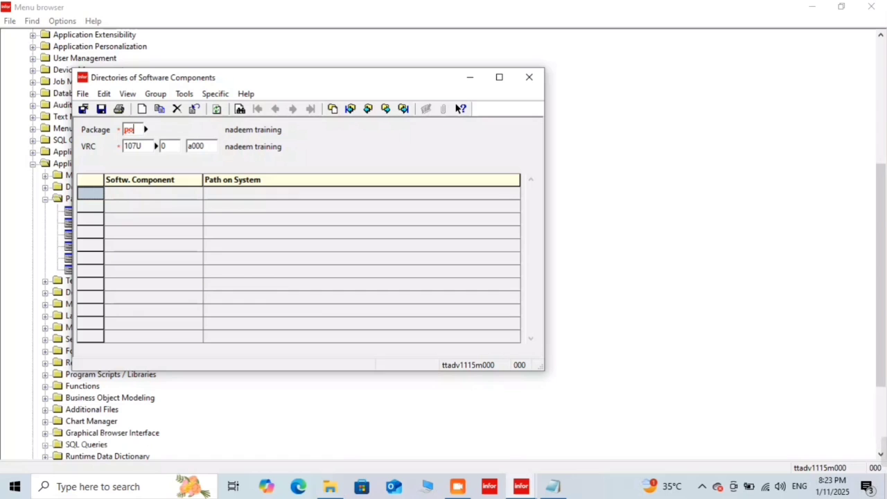
{"action": "key", "text": "Tab"}
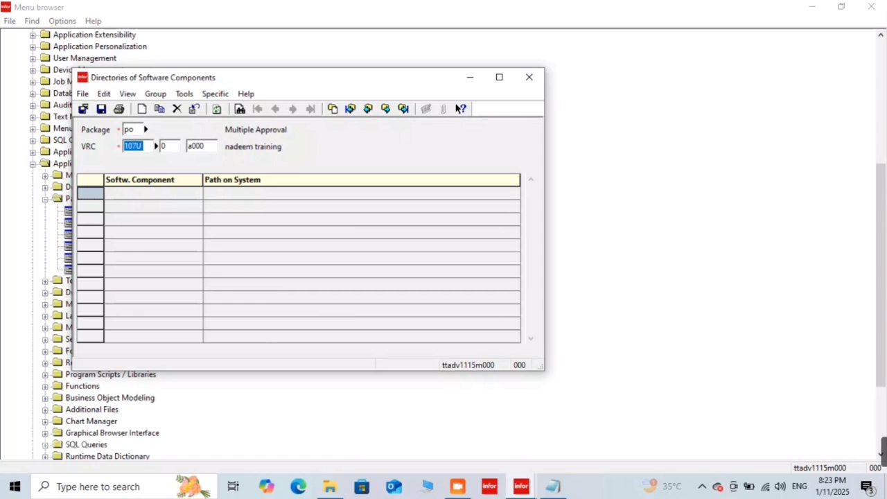
{"action": "key", "text": "ctrl+b"}
{"action": "left_click", "coordinate": [597, 170]}
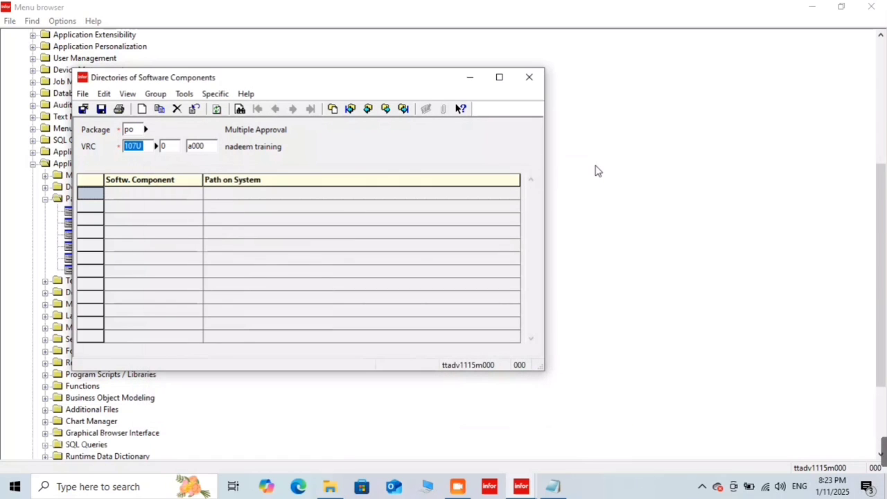
{"action": "key", "text": "Tab"}
{"action": "key", "text": "Tab"}
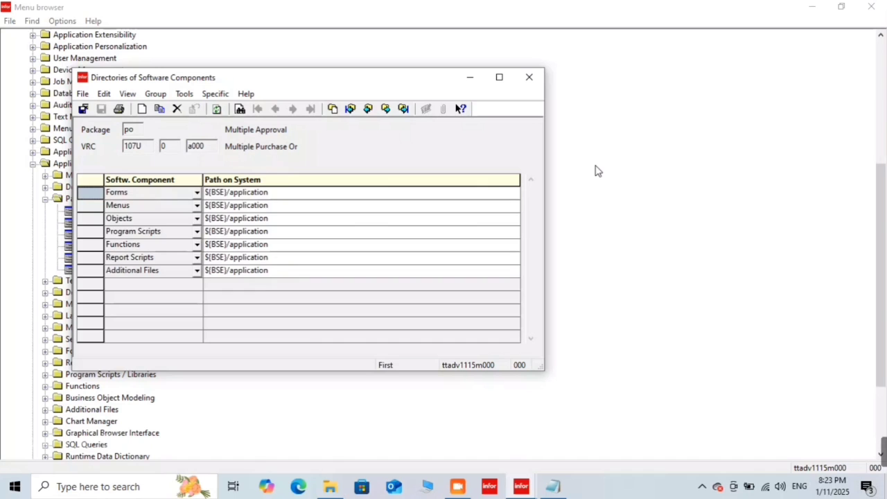
{"action": "key", "text": "Escape"}
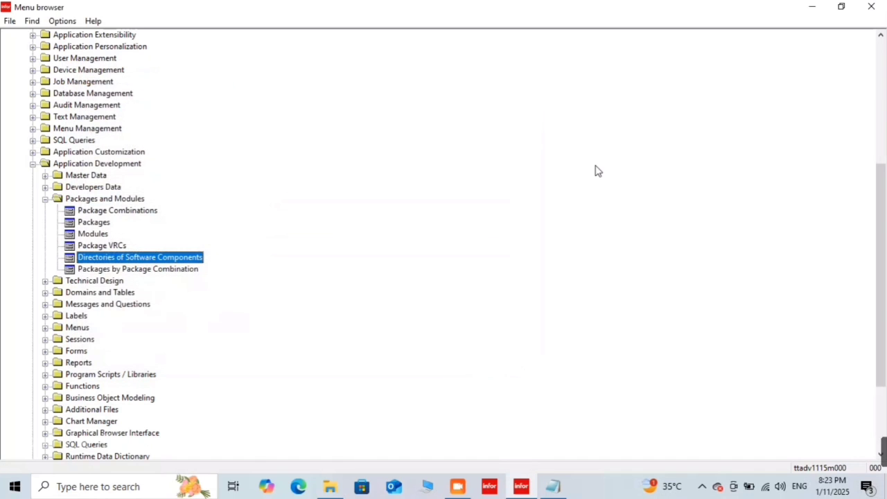
Step: Open the Packages by Package Combination session and look through the packages listed for combination 109000
{"action": "key", "text": "Down"}
{"action": "key", "text": "Return"}
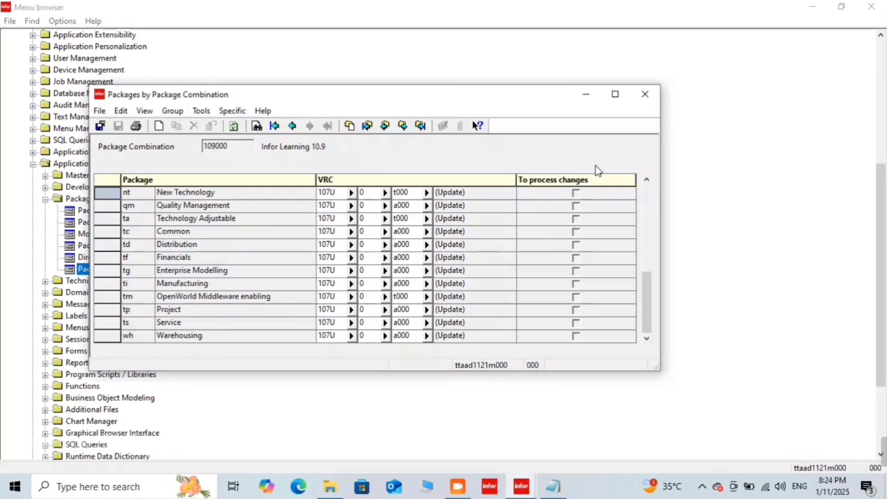
{"action": "scroll", "coordinate": [357, 222], "scroll_direction": "down", "scroll_amount": 3}
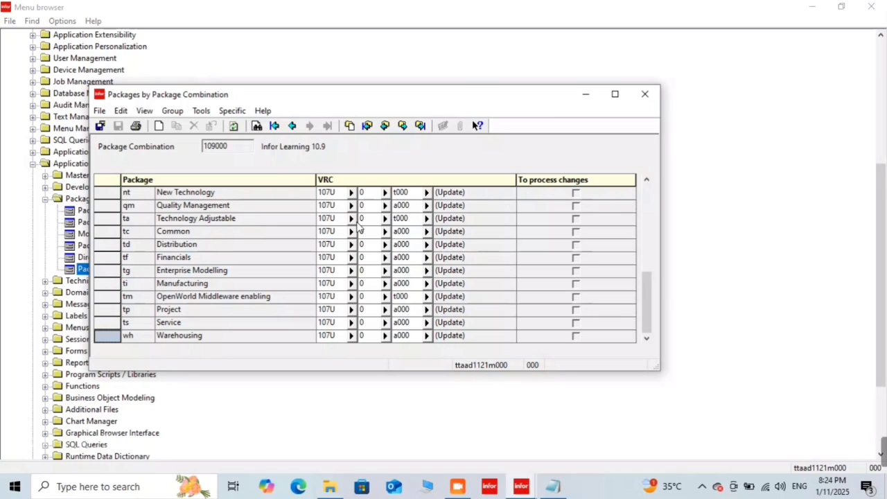
Step: Add package po with VRC 107U 0 a000 to package combination 109000, save the record, and close the session
{"action": "key", "text": "ctrl+n"}
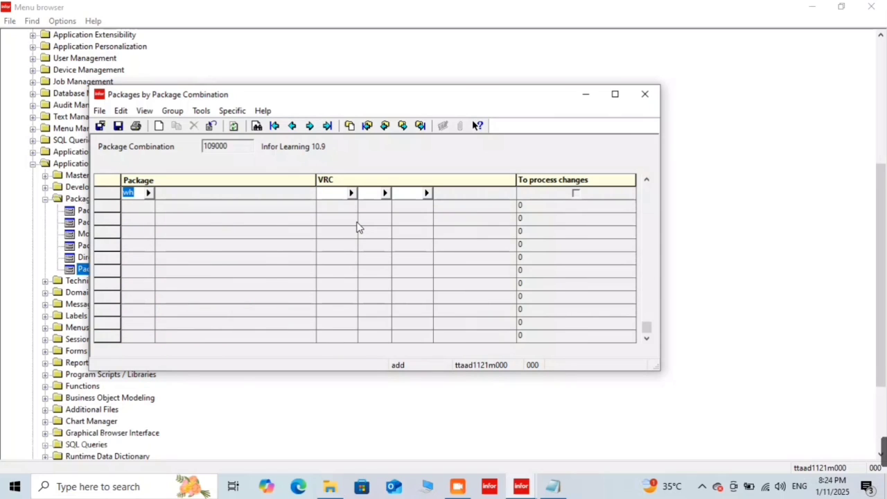
{"action": "type", "text": "po"}
{"action": "key", "text": "Tab"}
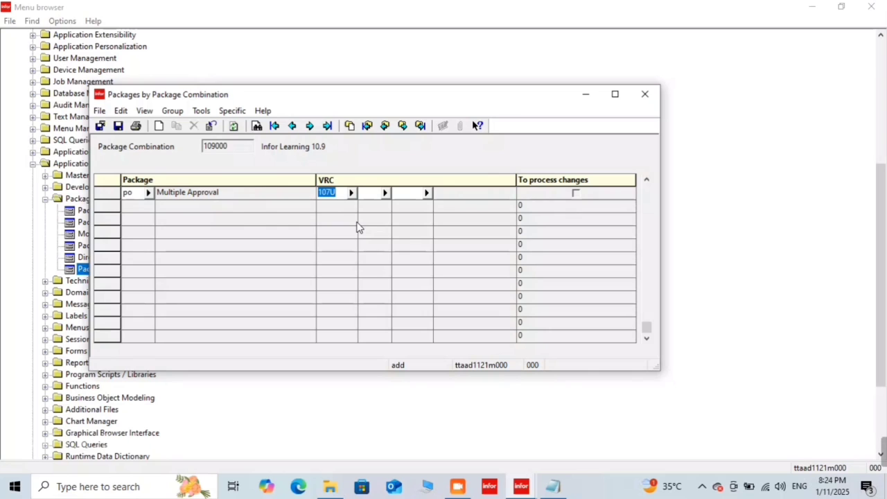
{"action": "key", "text": "ctrl+b"}
{"action": "key", "text": "Return"}
{"action": "key", "text": "Tab"}
{"action": "key", "text": "Tab"}
{"action": "key", "text": "Tab"}
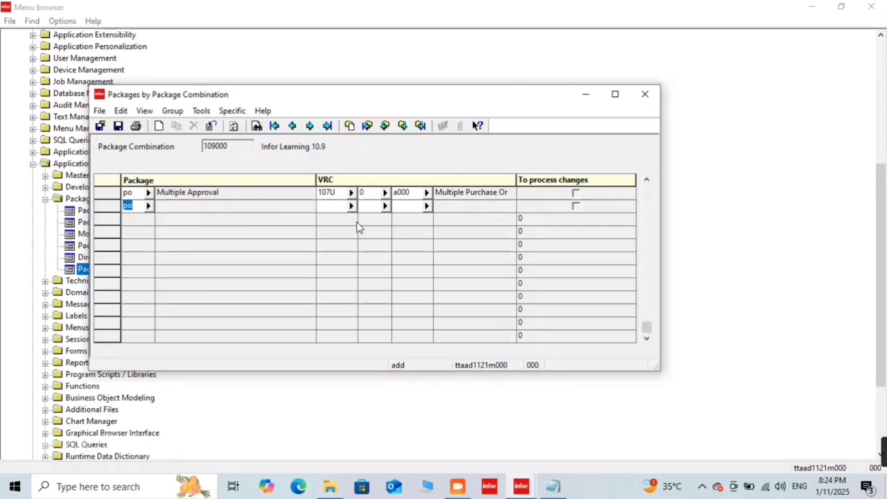
{"action": "key", "text": "alt+F4"}
{"action": "key", "text": "Return"}
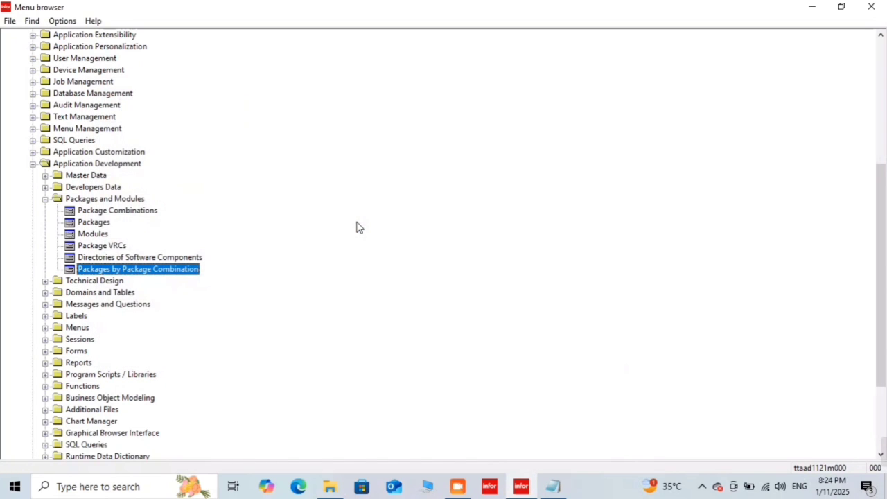
Step: Reopen Packages by Package Combination and rebuild the data dictionary of combination 109000, sending the error report to device d
{"action": "key", "text": "Return"}
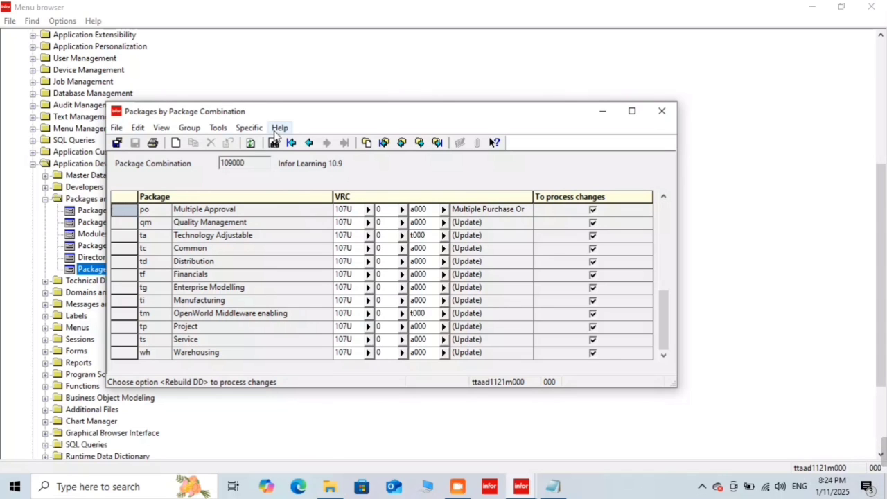
{"action": "left_click", "coordinate": [251, 129]}
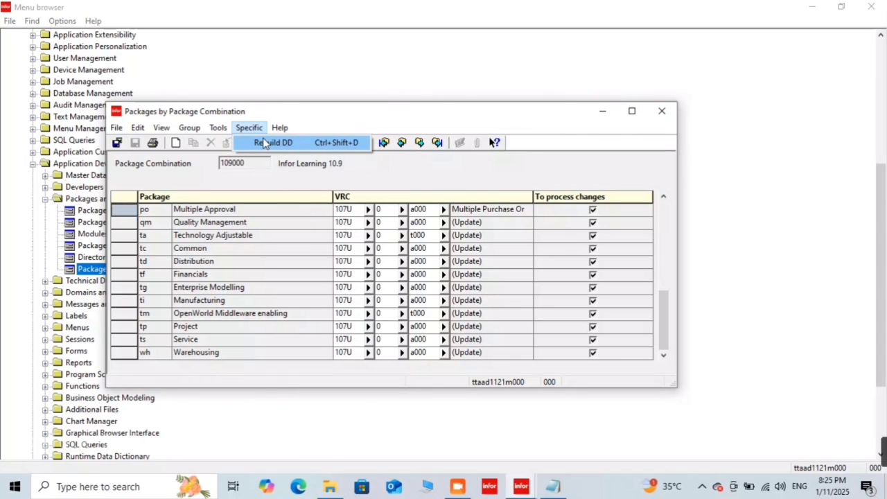
{"action": "left_click", "coordinate": [263, 142]}
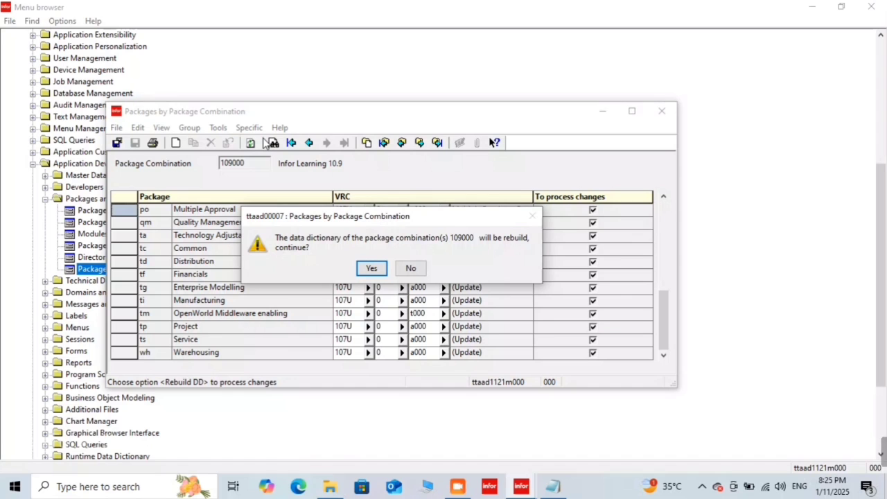
{"action": "key", "text": "Return"}
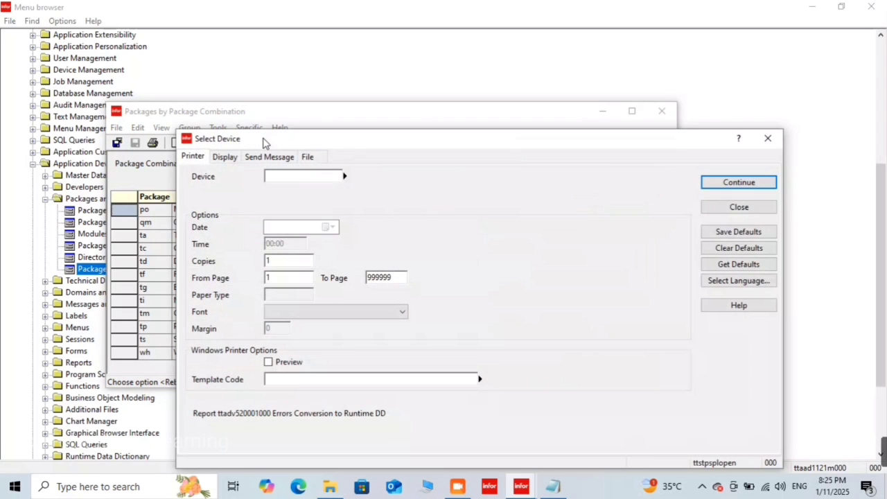
{"action": "type", "text": "d"}
{"action": "key", "text": "Tab"}
{"action": "key", "text": "Return"}
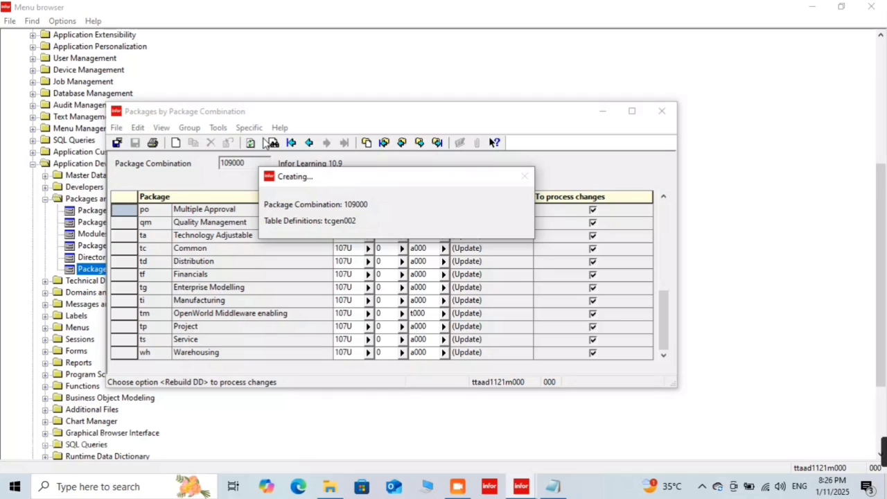
Step: Bring up the Notepad notes and remove the blank line and indent before the "steps" heading
{"action": "left_click", "coordinate": [562, 480]}
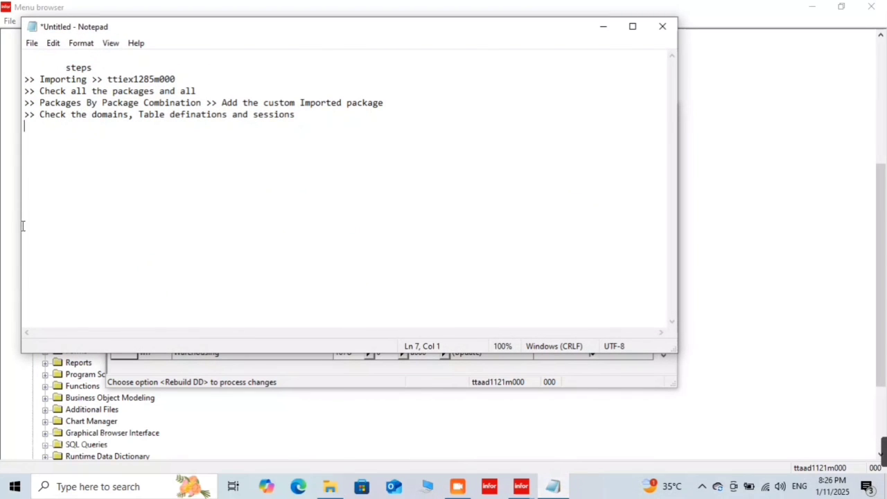
{"action": "left_click", "coordinate": [51, 68]}
{"action": "key", "text": "BackSpace"}
{"action": "key", "text": "BackSpace"}
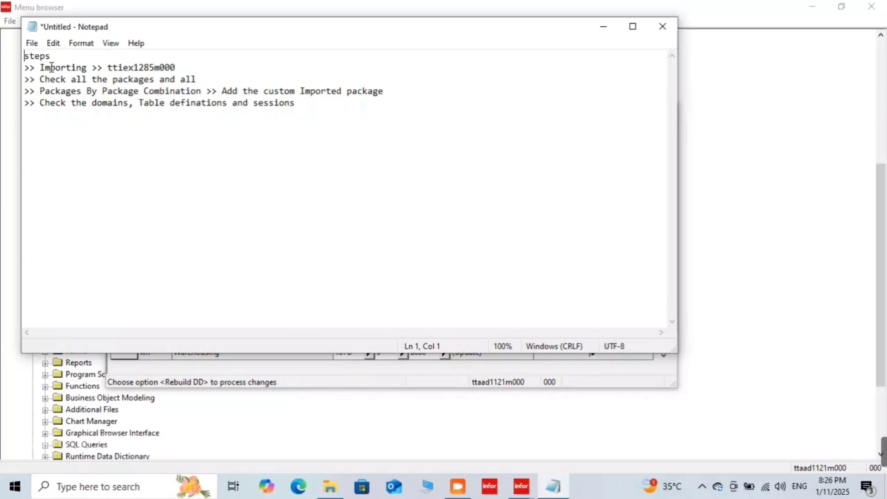
Step: Replace the "steps" heading in the notes with ">>Steps Of"
{"action": "type", "text": ">>"}
{"action": "key", "text": "Right"}
{"action": "key", "text": "Right"}
{"action": "key", "text": "Right"}
{"action": "key", "text": "Right"}
{"action": "key", "text": "Right"}
{"action": "key", "text": "BackSpace"}
{"action": "key", "text": "BackSpace"}
{"action": "key", "text": "BackSpace"}
{"action": "key", "text": "BackSpace"}
{"action": "key", "text": "BackSpace"}
{"action": "type", "text": "Steps Of"}
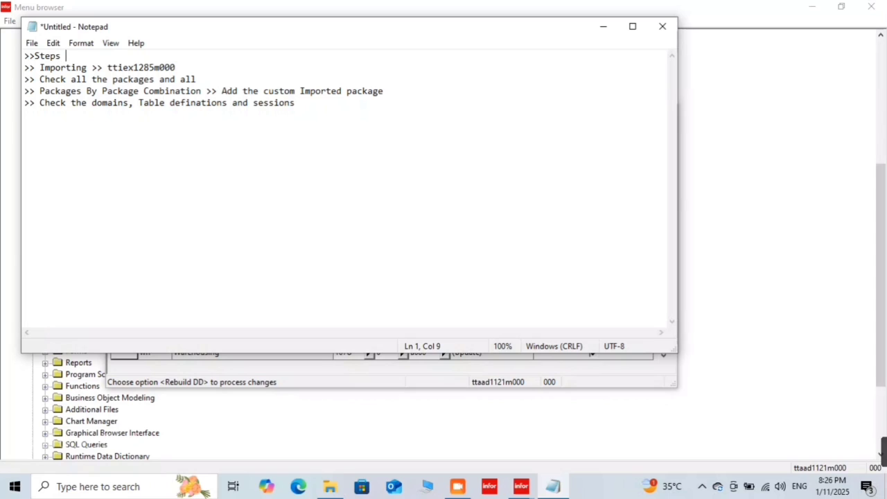
Step: Complete the heading with "Importing Process" and place the text cursor on the empty line below the last note
{"action": "type", "text": " Impo"}
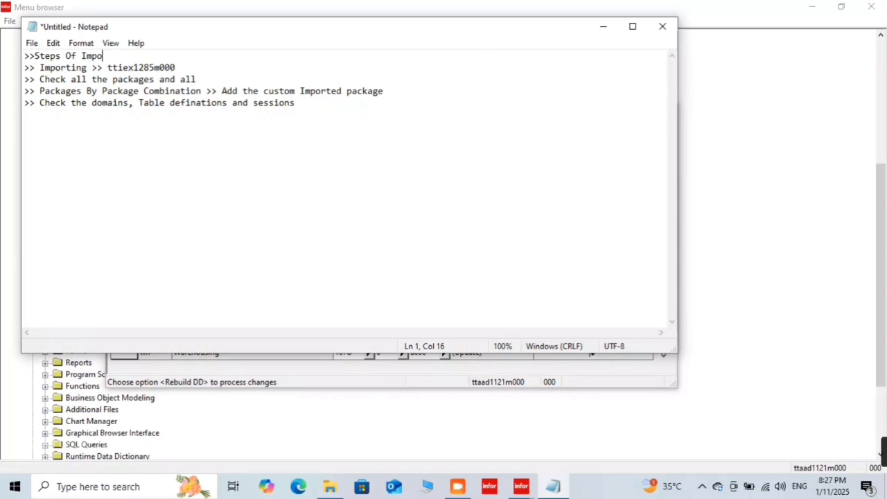
{"action": "type", "text": "rting Porc"}
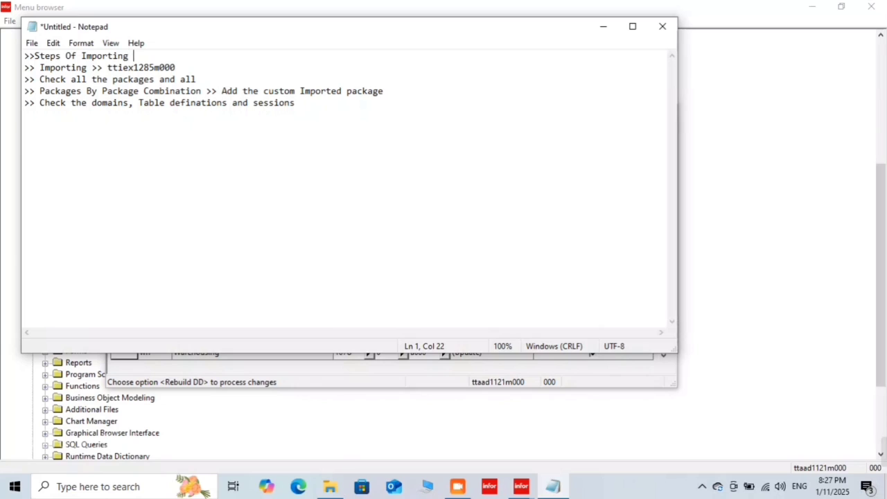
{"action": "key", "text": "BackSpace"}
{"action": "key", "text": "BackSpace"}
{"action": "key", "text": "BackSpace"}
{"action": "type", "text": "rocees"}
{"action": "key", "text": "BackSpace"}
{"action": "key", "text": "BackSpace"}
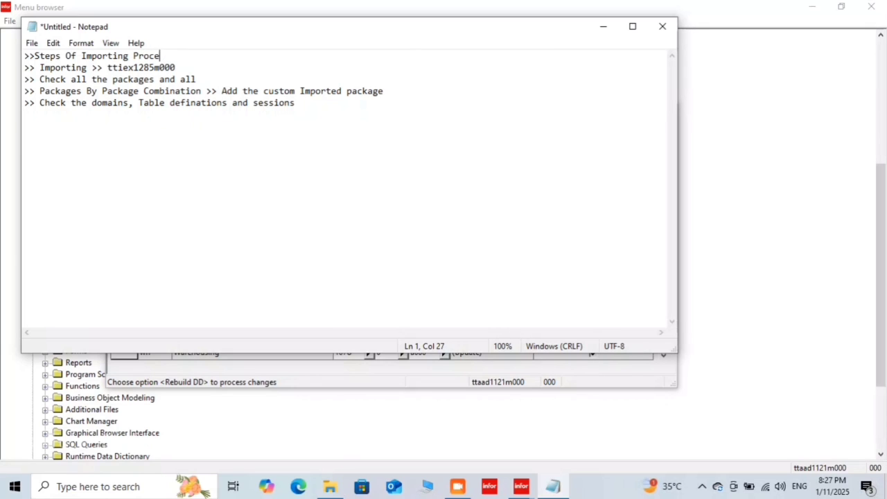
{"action": "type", "text": "ss"}
{"action": "key", "text": "Down"}
{"action": "key", "text": "Down"}
{"action": "key", "text": "Down"}
{"action": "key", "text": "Down"}
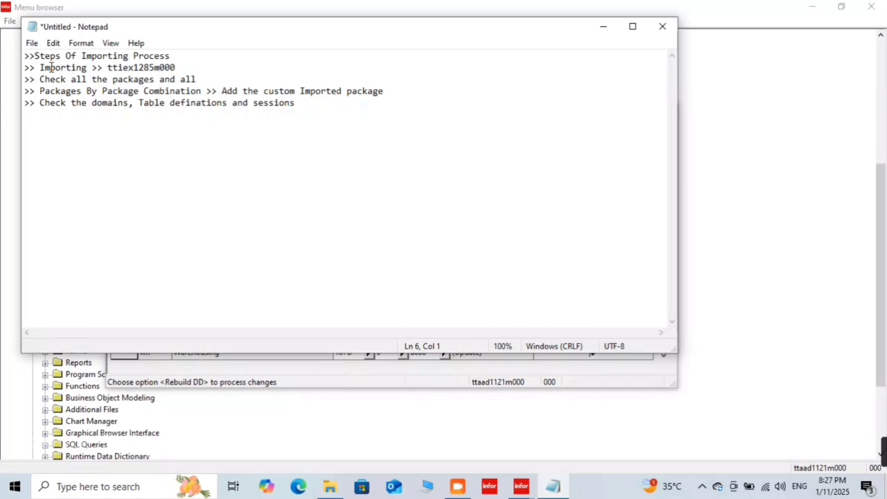
Step: Add the line ">> Create the tables in the database >>" below the last note
{"action": "type", "text": ">> Create the"}
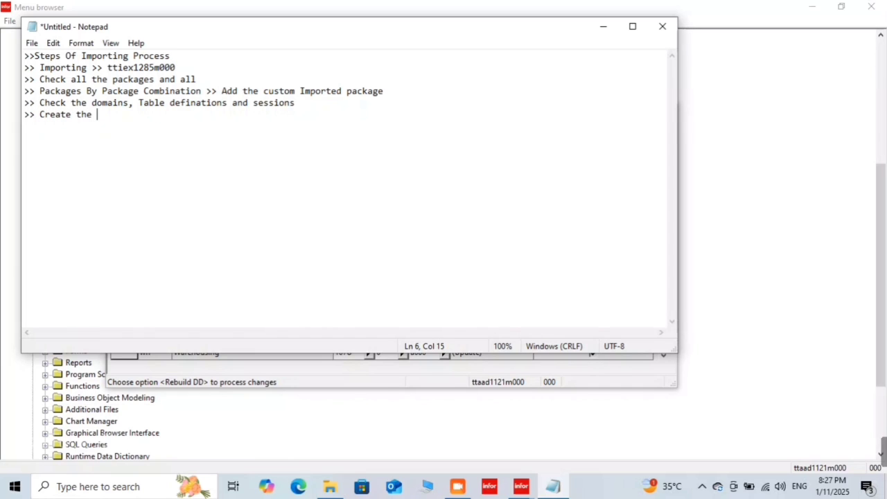
{"action": "type", "text": " tabkes"}
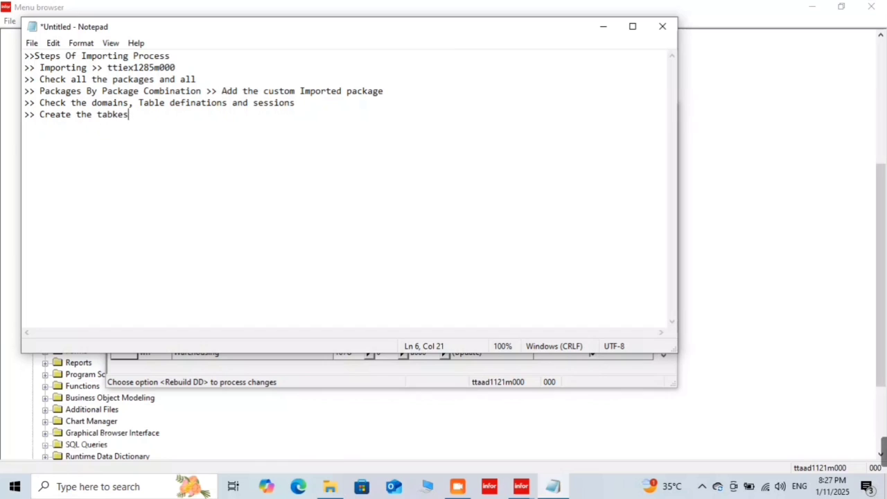
{"action": "key", "text": "BackSpace"}
{"action": "key", "text": "BackSpace"}
{"action": "key", "text": "BackSpace"}
{"action": "type", "text": "les in the datab"}
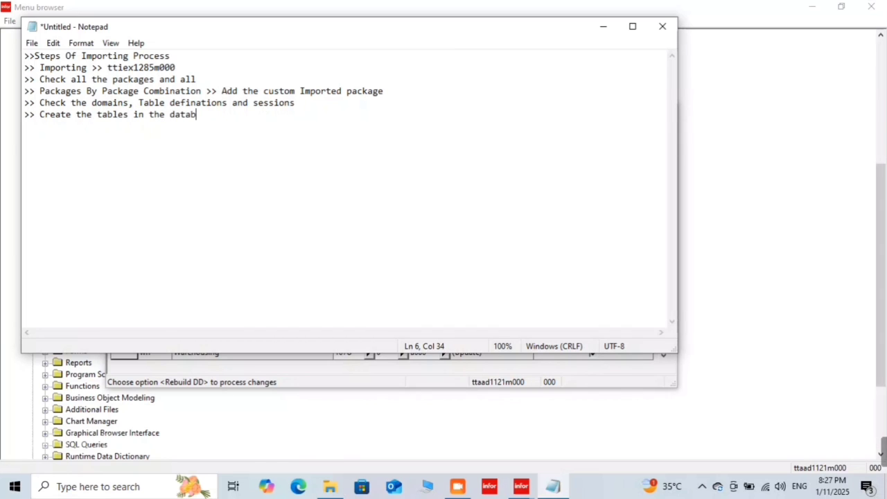
{"action": "type", "text": "se"}
{"action": "key", "text": "BackSpace"}
{"action": "key", "text": "BackSpace"}
{"action": "key", "text": "BackSpace"}
{"action": "type", "text": "ase >>"}
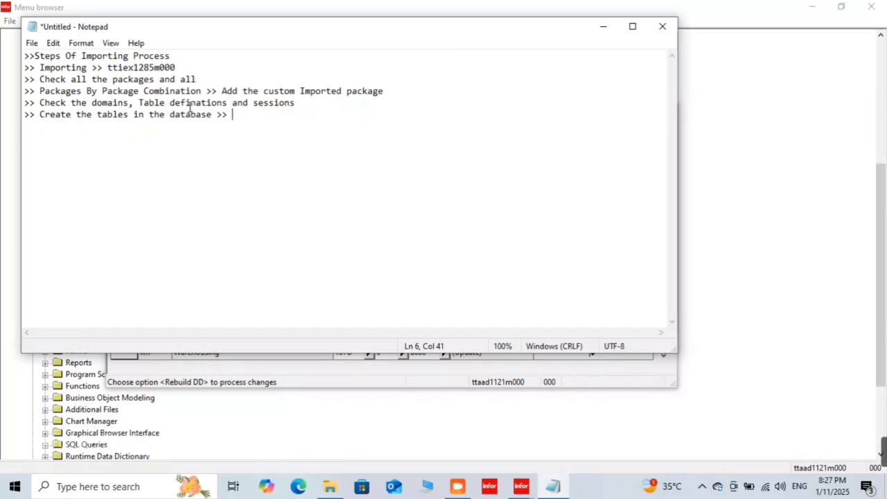
Step: Extend the note about checking domains, table definitions and sessions with ">> Run the sessions >>"
{"action": "left_click", "coordinate": [300, 102]}
{"action": "type", "text": ">>"}
{"action": "type", "text": "Run h"}
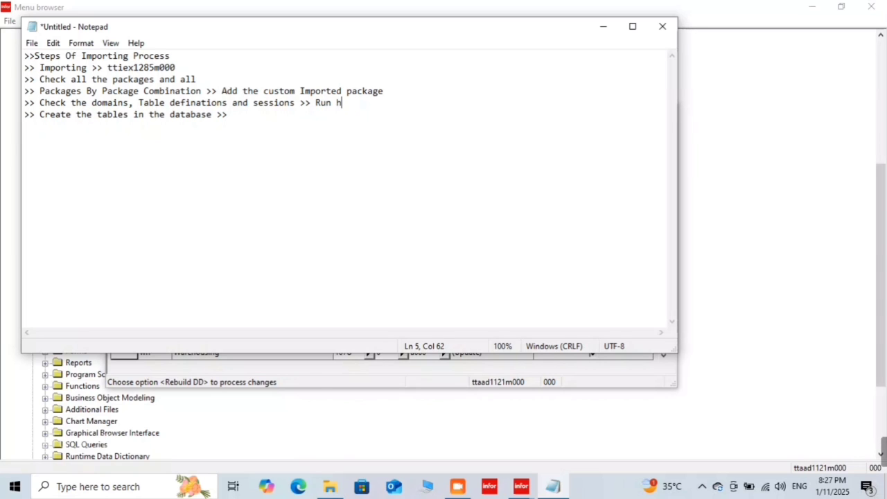
{"action": "key", "text": "BackSpace"}
{"action": "type", "text": "the sessions"}
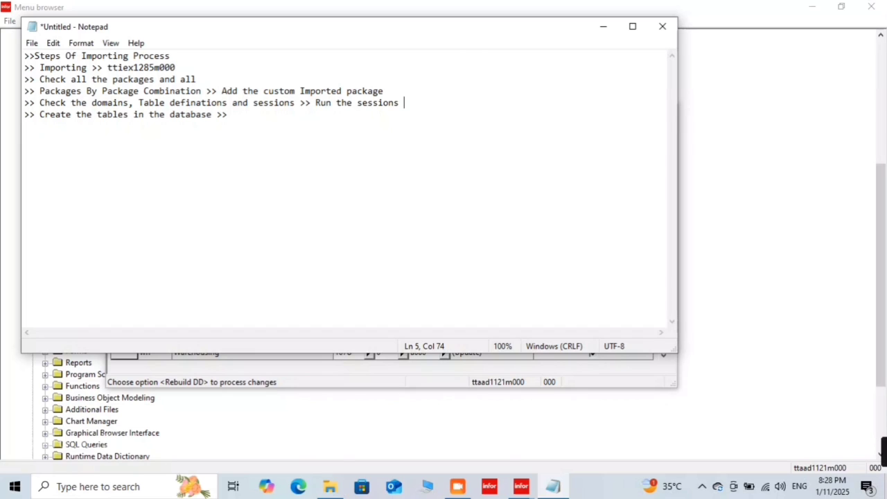
{"action": "type", "text": ">>"}
{"action": "left_click_drag", "start_coordinate": [242, 117], "coordinate": [58, 136]}
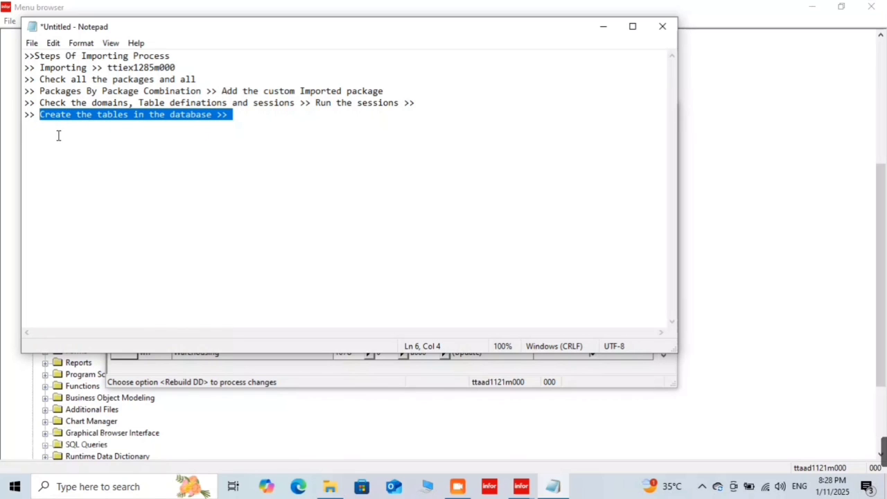
{"action": "left_click_drag", "start_coordinate": [46, 129], "coordinate": [284, 140]}
{"action": "left_click", "coordinate": [270, 120]}
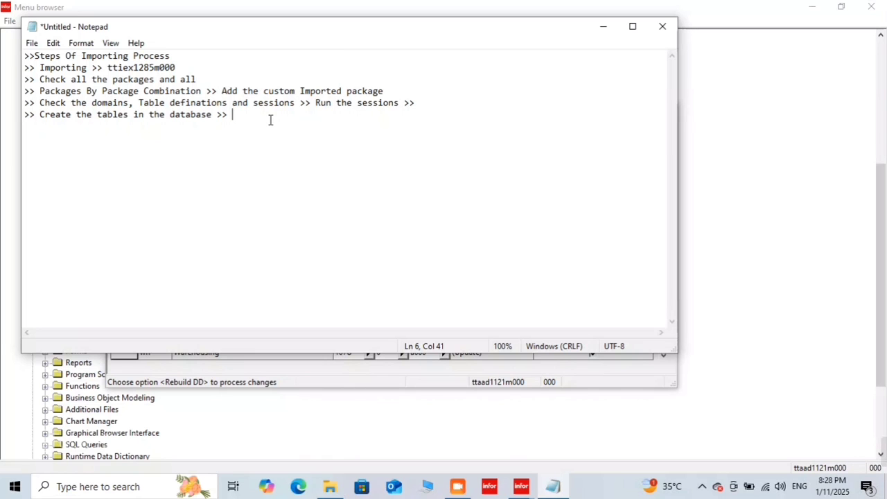
{"action": "left_click_drag", "start_coordinate": [270, 120], "coordinate": [3, 115]}
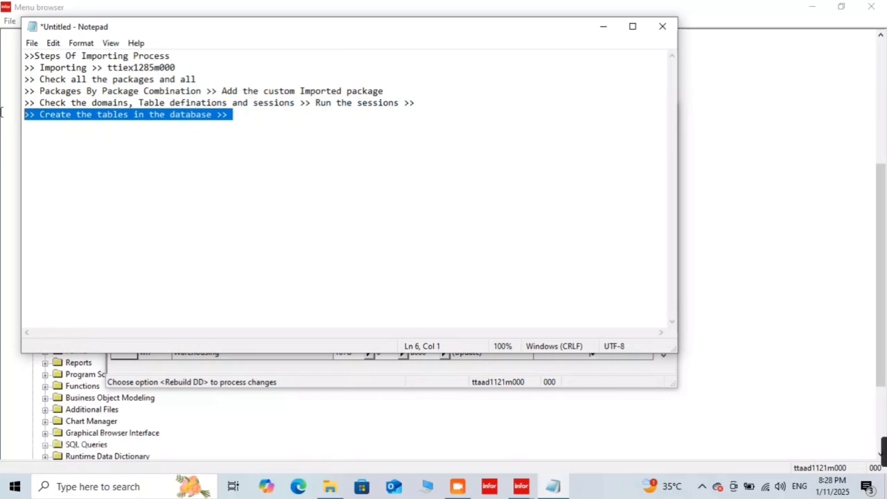
{"action": "left_click", "coordinate": [371, 168]}
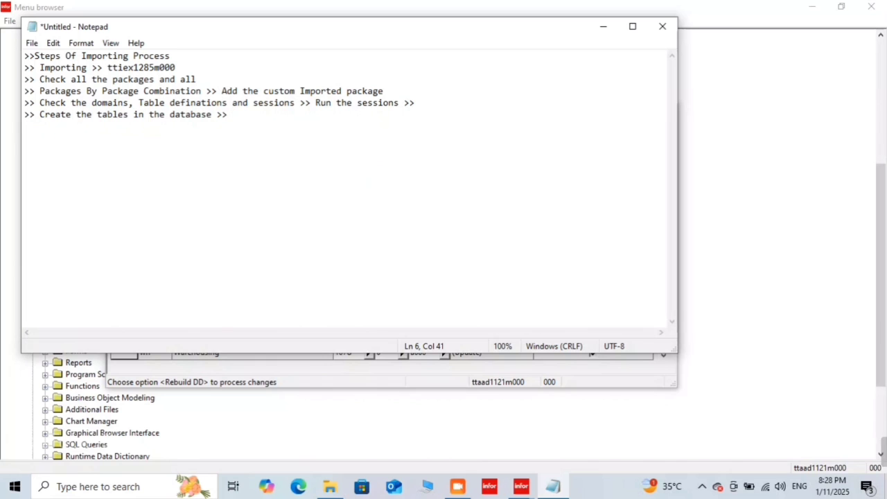
Step: Start a new line in the notes, minimize Notepad, and close the finished data dictionary rebuild together with Packages by Package Combination
{"action": "key", "text": "Return"}
{"action": "left_click", "coordinate": [605, 34]}
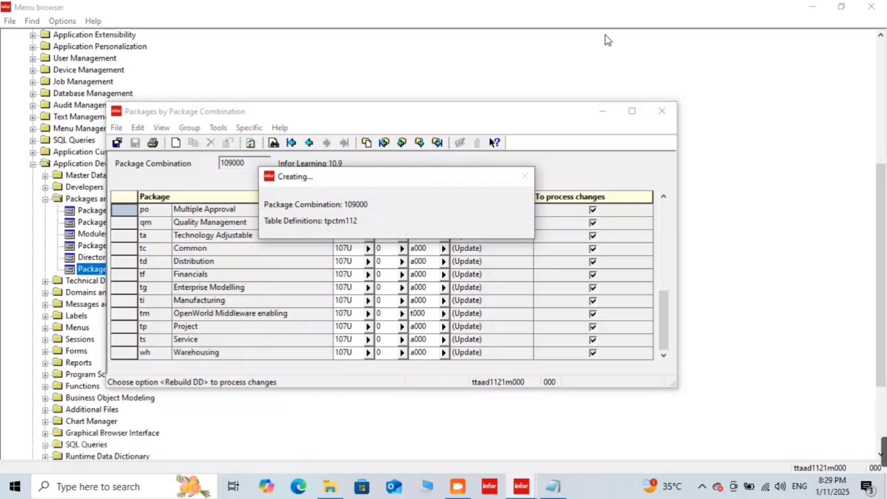
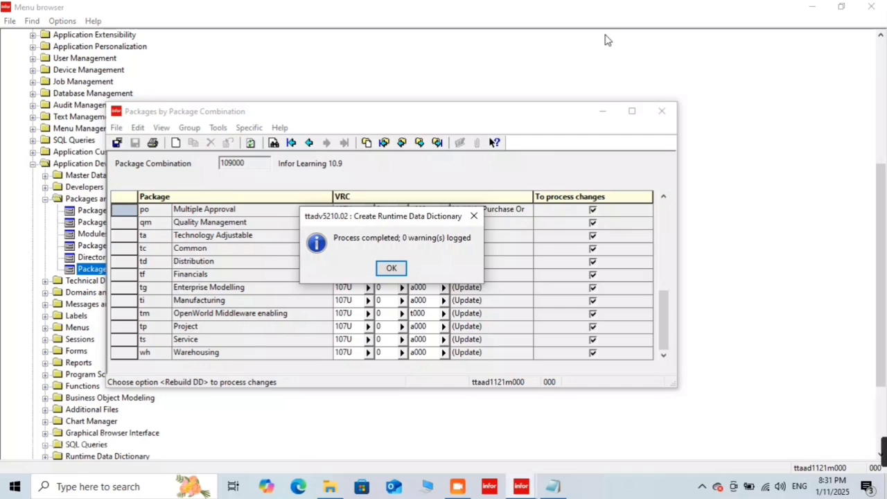
{"action": "left_click", "coordinate": [402, 273]}
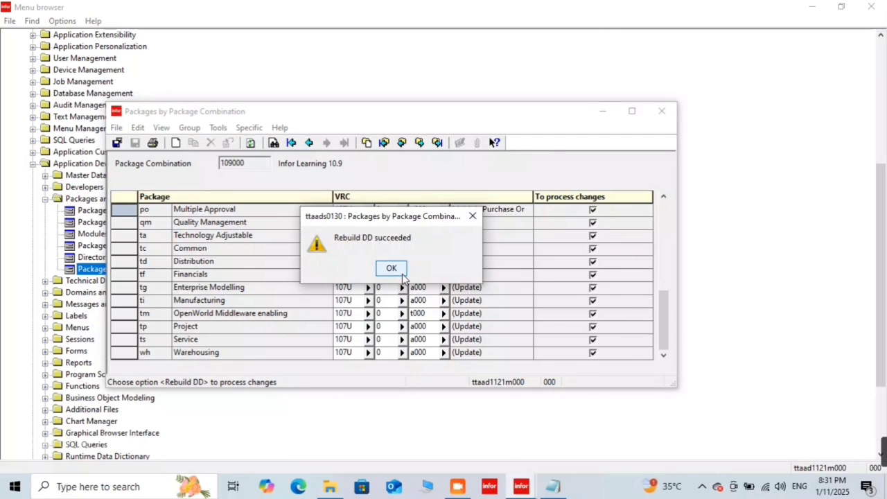
{"action": "left_click", "coordinate": [402, 273]}
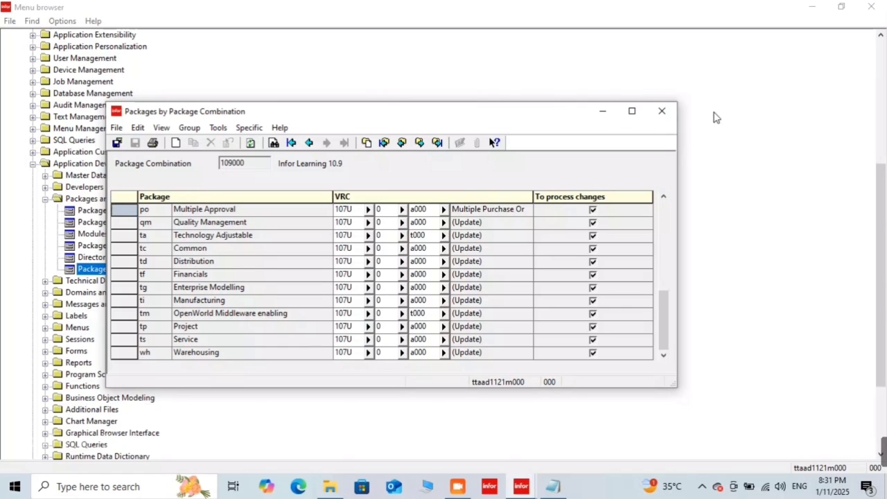
{"action": "left_click", "coordinate": [661, 114]}
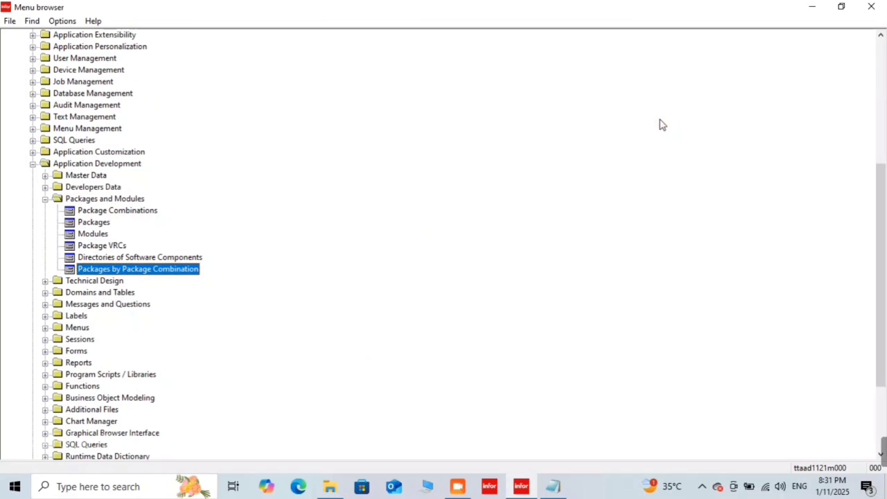
Step: Restart the Infor LN menu browser from the infor_learning desktop shortcut and maximize its window
{"action": "left_click", "coordinate": [866, 6]}
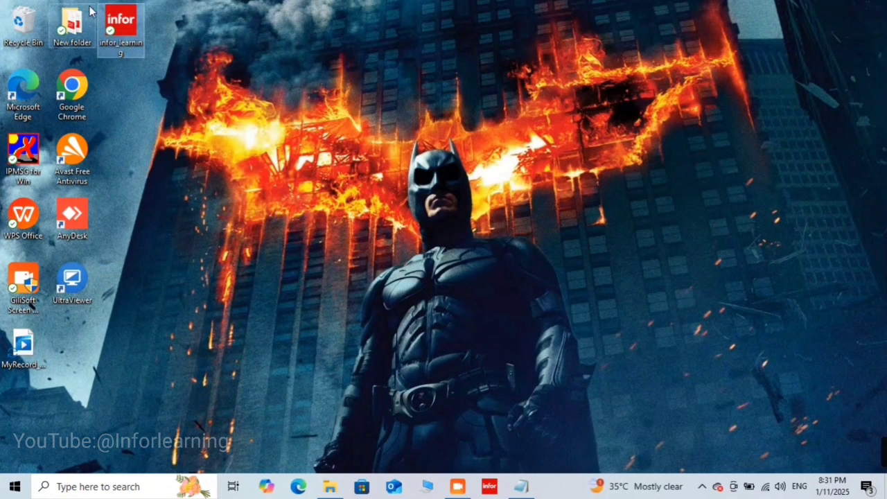
{"action": "double_click", "coordinate": [123, 11]}
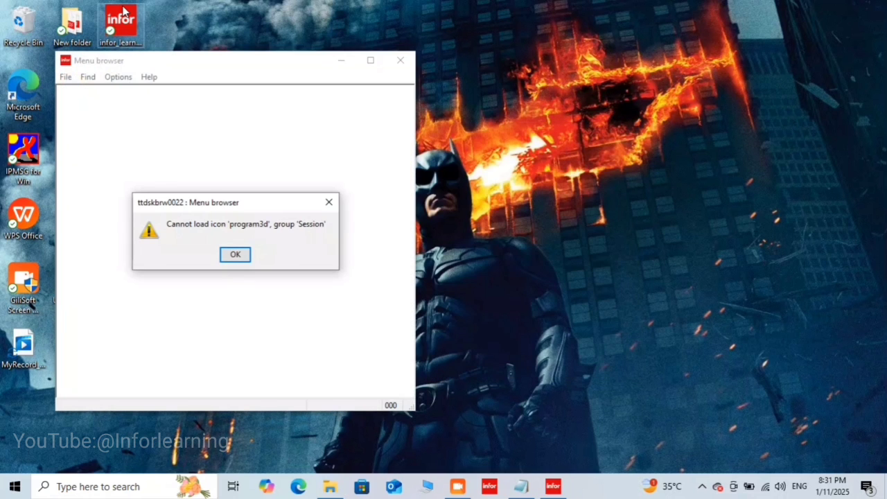
{"action": "key", "text": "Return"}
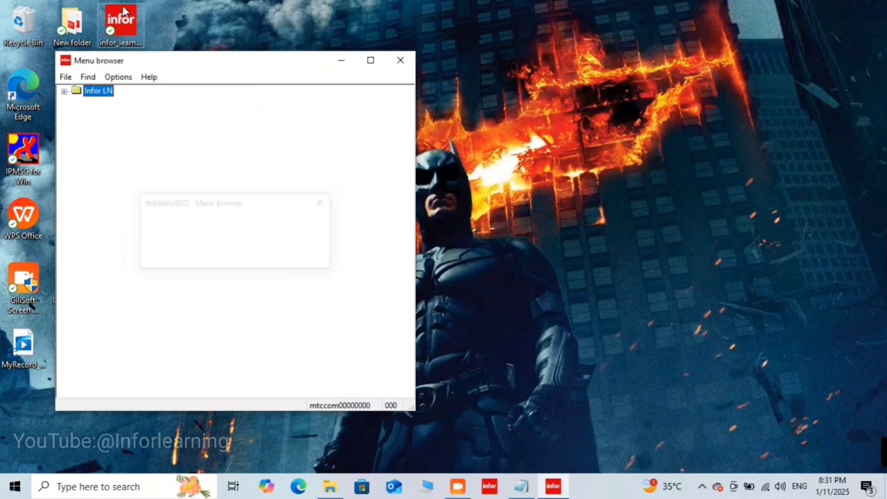
{"action": "left_click", "coordinate": [369, 60]}
Step: Open the Domains session from Domains and Tables in the Application Development folder of Tools
{"action": "key", "text": "End"}
{"action": "key", "text": "Right"}
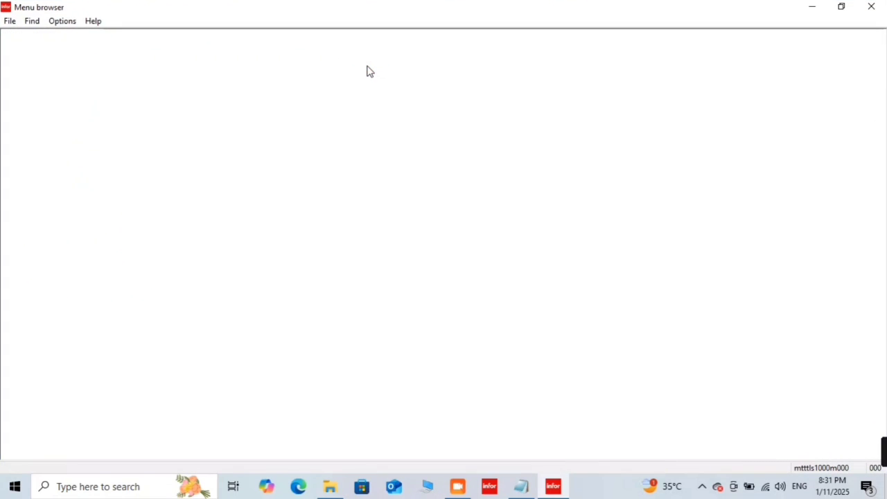
{"action": "key", "text": "Down"}
{"action": "key", "text": "Down"}
{"action": "key", "text": "Down"}
{"action": "key", "text": "Down"}
{"action": "key", "text": "Down"}
{"action": "key", "text": "Down"}
{"action": "key", "text": "Down"}
{"action": "key", "text": "Down"}
{"action": "key", "text": "Down"}
{"action": "key", "text": "Down"}
{"action": "key", "text": "Down"}
{"action": "key", "text": "Down"}
{"action": "key", "text": "Down"}
{"action": "key", "text": "Down"}
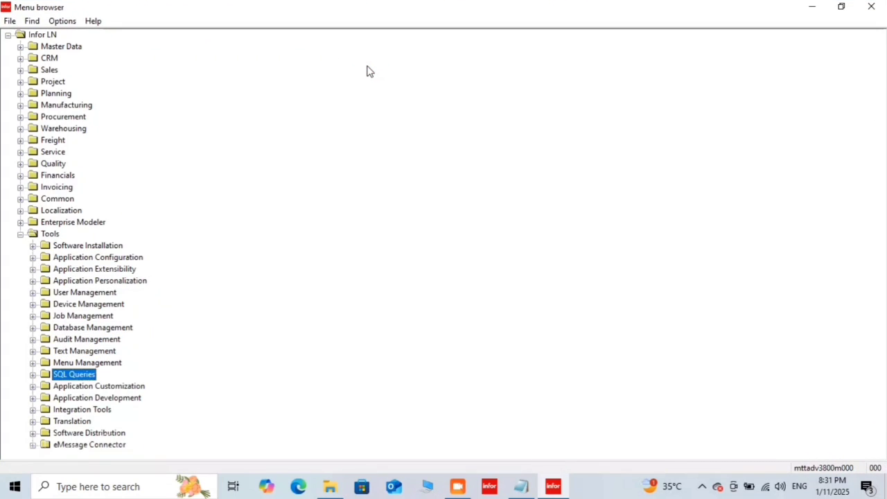
{"action": "key", "text": "Right"}
{"action": "key", "text": "Down"}
{"action": "key", "text": "Down"}
{"action": "key", "text": "Down"}
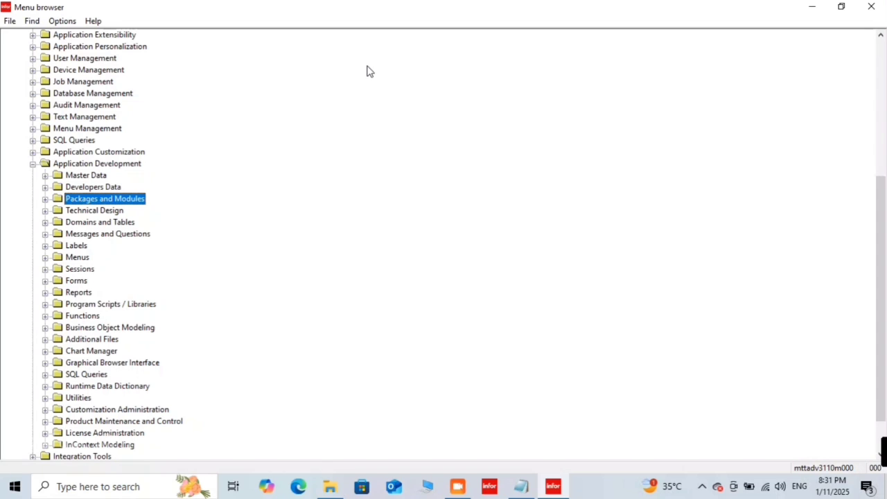
{"action": "key", "text": "Down"}
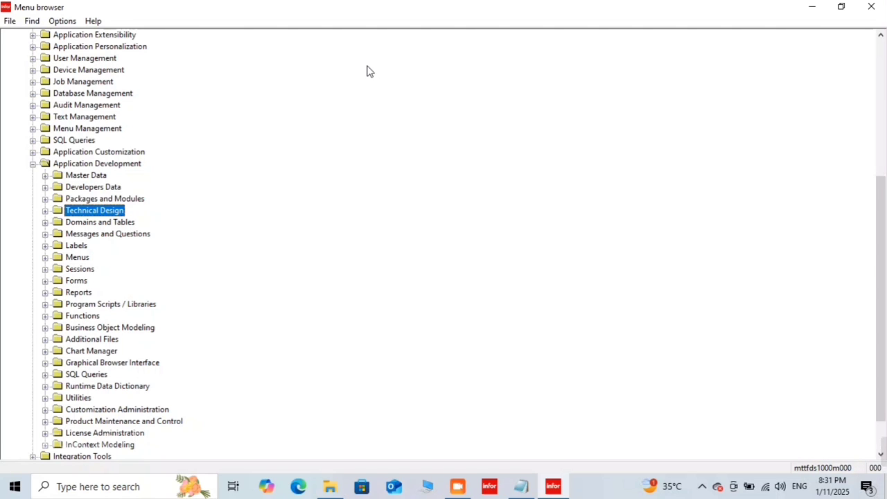
{"action": "key", "text": "Down"}
{"action": "key", "text": "Right"}
{"action": "key", "text": "Down"}
{"action": "key", "text": "Down"}
{"action": "key", "text": "Return"}
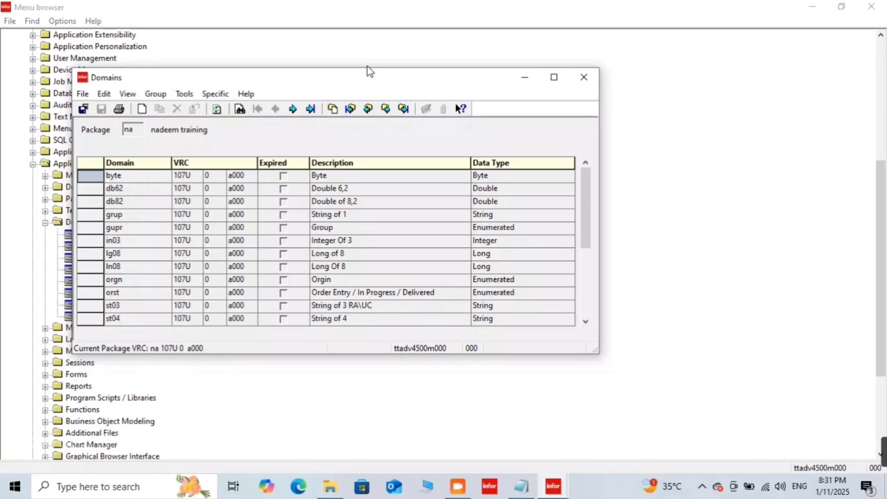
Step: Reopen the Domains session, view the domains of package po, and close the session
{"action": "left_click", "coordinate": [284, 163]}
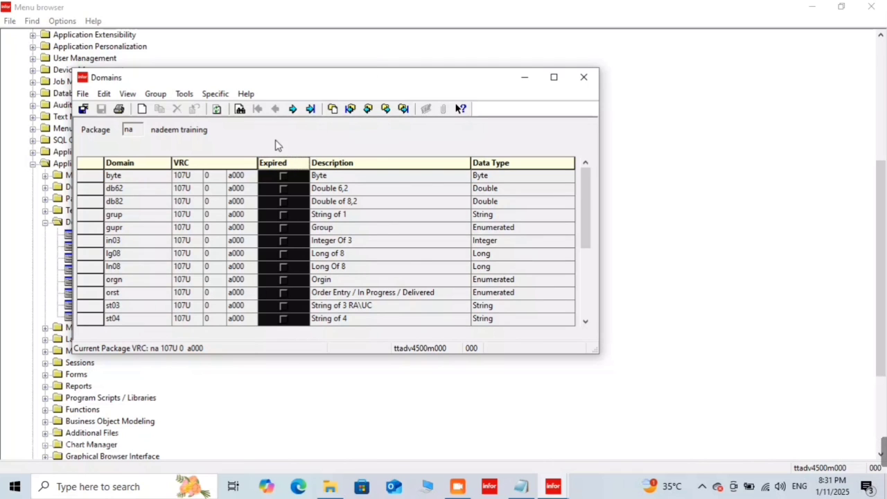
{"action": "left_click", "coordinate": [266, 138]}
{"action": "left_click", "coordinate": [258, 137]}
{"action": "left_click", "coordinate": [582, 79]}
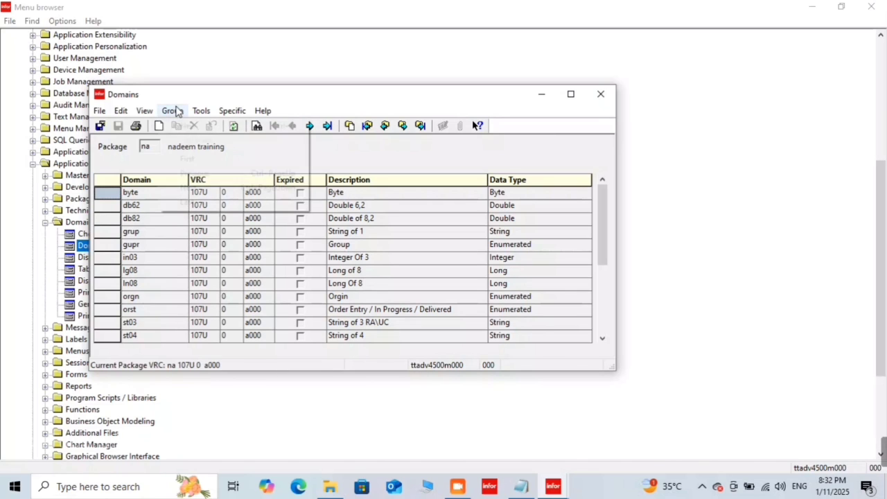
{"action": "left_click", "coordinate": [172, 111]}
{"action": "left_click", "coordinate": [185, 123]}
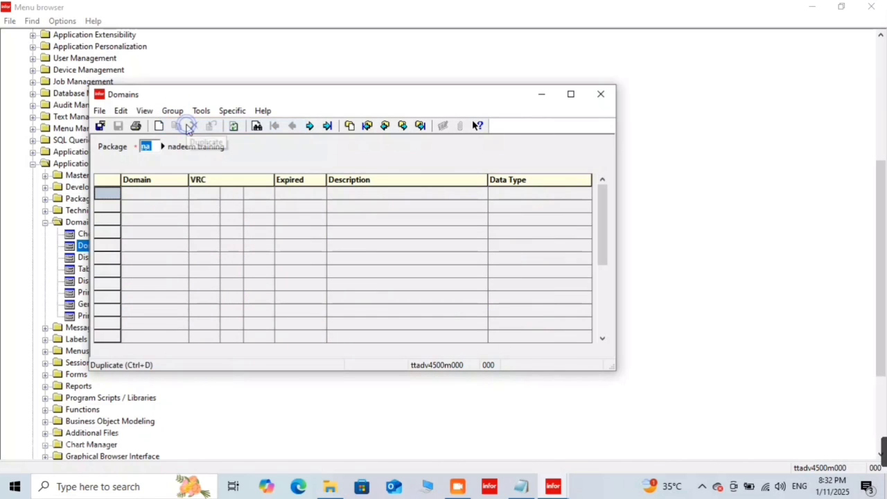
{"action": "type", "text": "po"}
{"action": "key", "text": "Tab"}
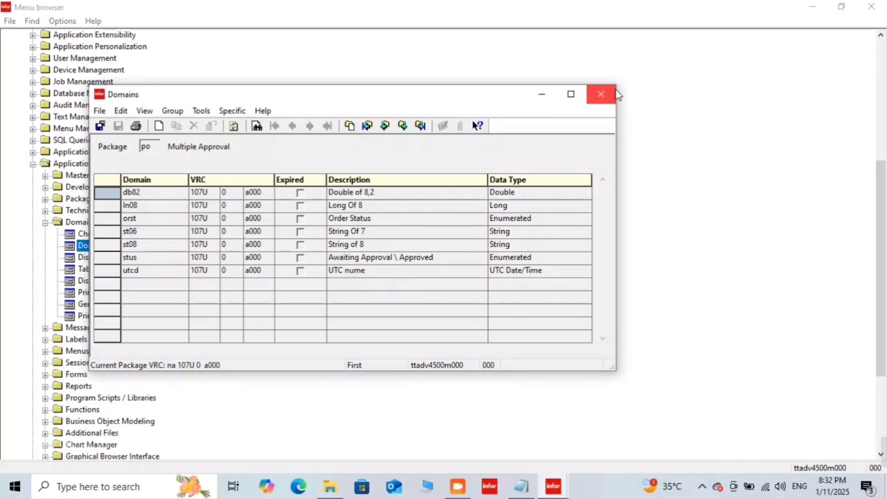
{"action": "left_click", "coordinate": [609, 95]}
{"action": "key", "text": "Down"}
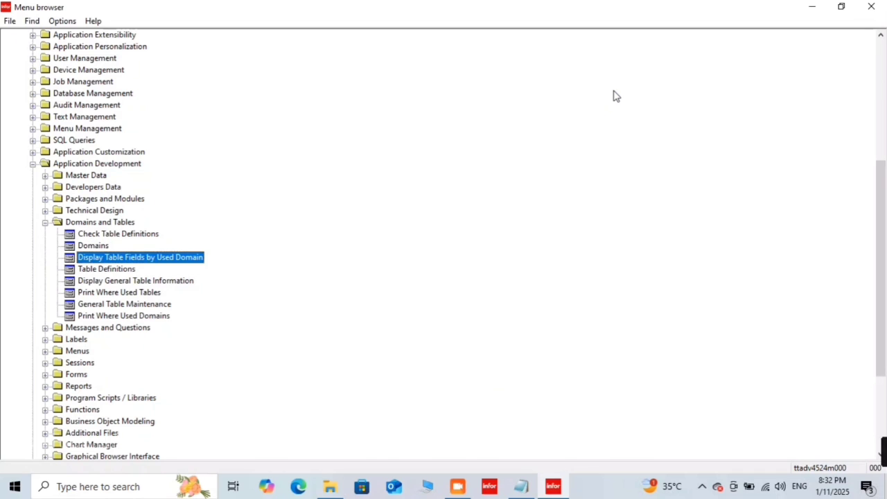
{"action": "key", "text": "Return"}
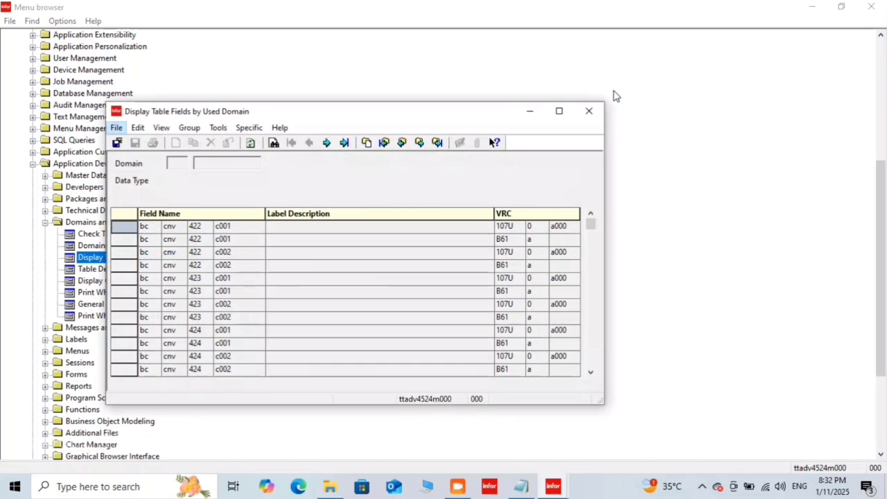
{"action": "key", "text": "alt+F4"}
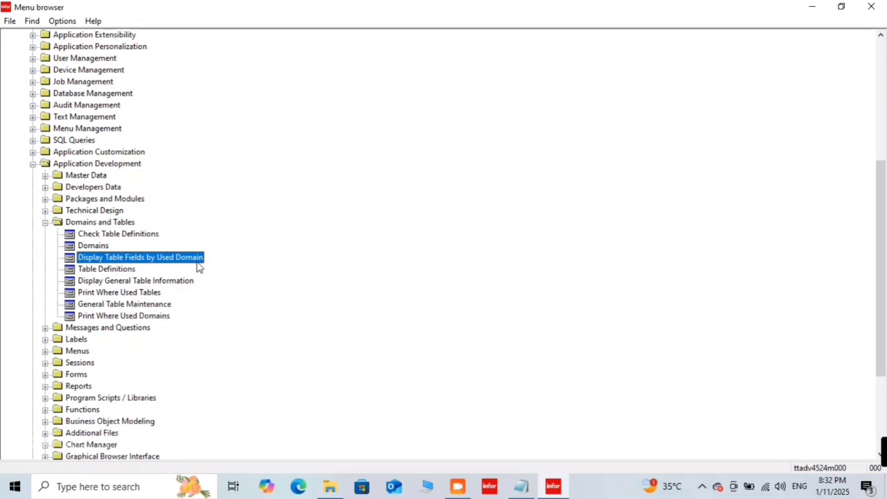
Step: Open Table Definitions, find the tables of package po, and close the session after checking them
{"action": "double_click", "coordinate": [111, 269]}
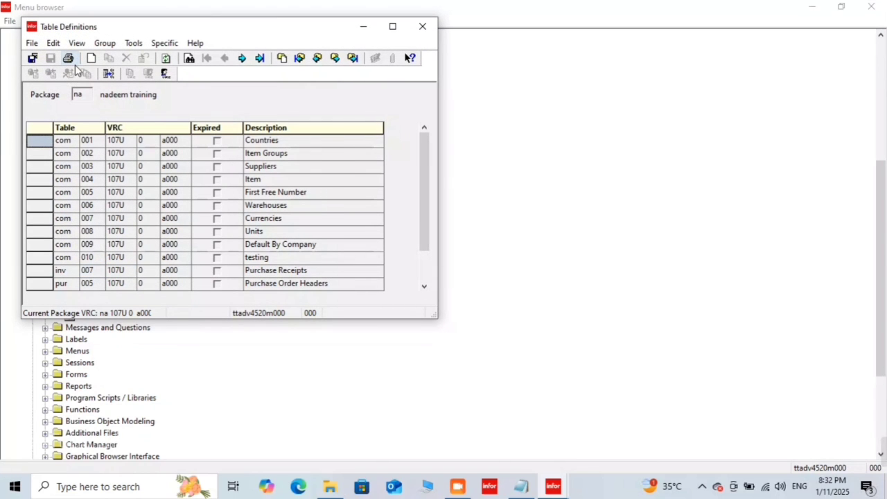
{"action": "key", "text": "ctrl+f"}
{"action": "type", "text": "po"}
{"action": "key", "text": "Return"}
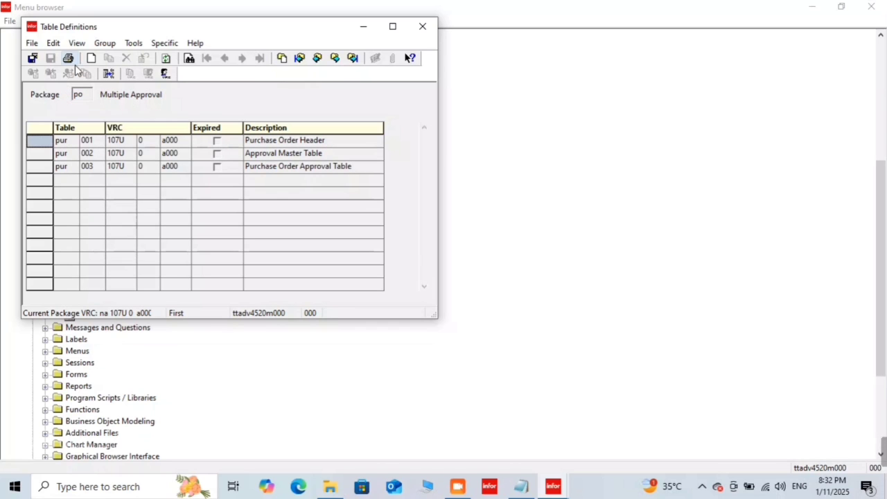
{"action": "key", "text": "alt+F4"}
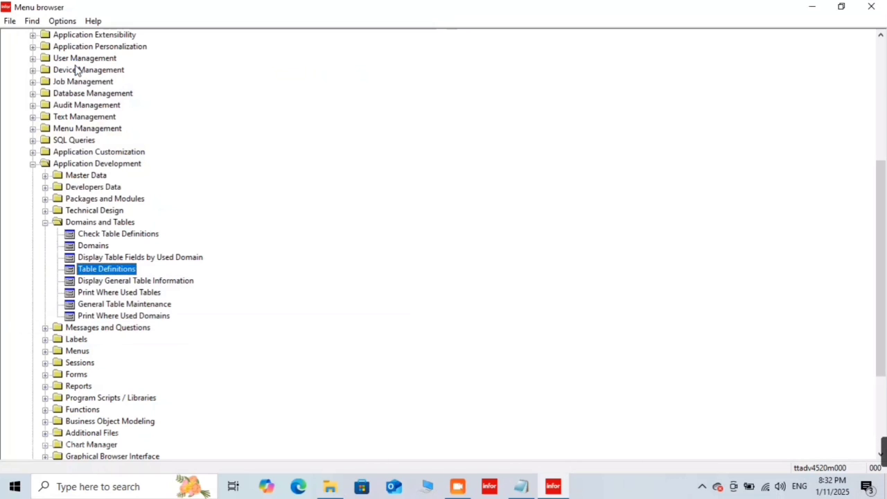
Step: Open the Sessions session from the Sessions folder under Application Development
{"action": "key", "text": "Up"}
{"action": "key", "text": "Up"}
{"action": "key", "text": "Up"}
{"action": "key", "text": "Down"}
{"action": "key", "text": "Down"}
{"action": "key", "text": "Down"}
{"action": "key", "text": "Down"}
{"action": "key", "text": "Down"}
{"action": "key", "text": "Down"}
{"action": "key", "text": "Down"}
{"action": "key", "text": "Down"}
{"action": "key", "text": "Down"}
{"action": "key", "text": "Down"}
{"action": "key", "text": "Down"}
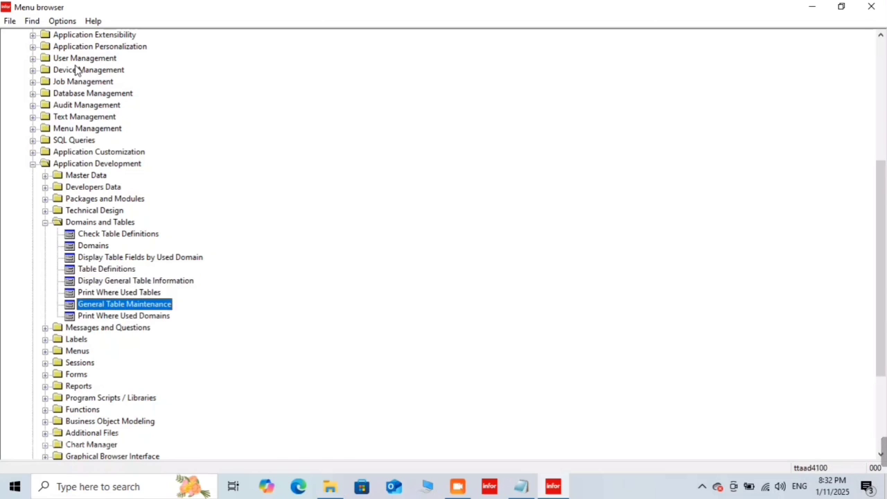
{"action": "key", "text": "Right"}
{"action": "key", "text": "Right"}
{"action": "key", "text": "Down"}
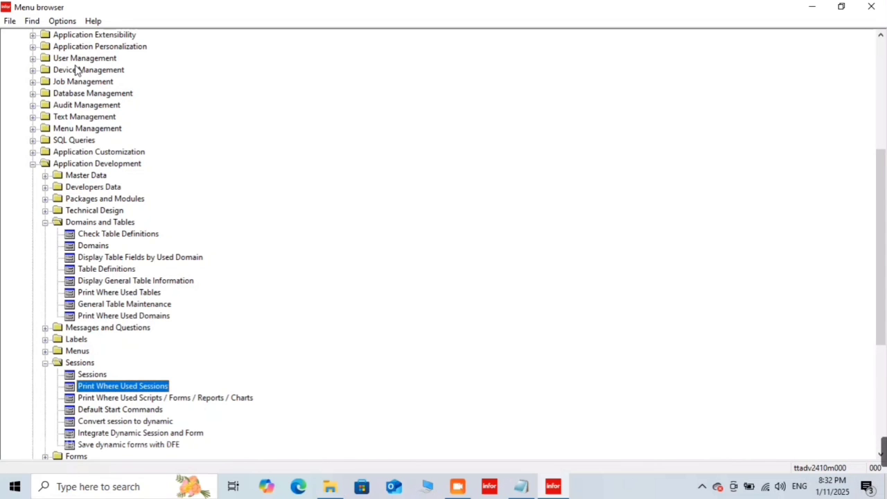
{"action": "key", "text": "Up"}
{"action": "key", "text": "Return"}
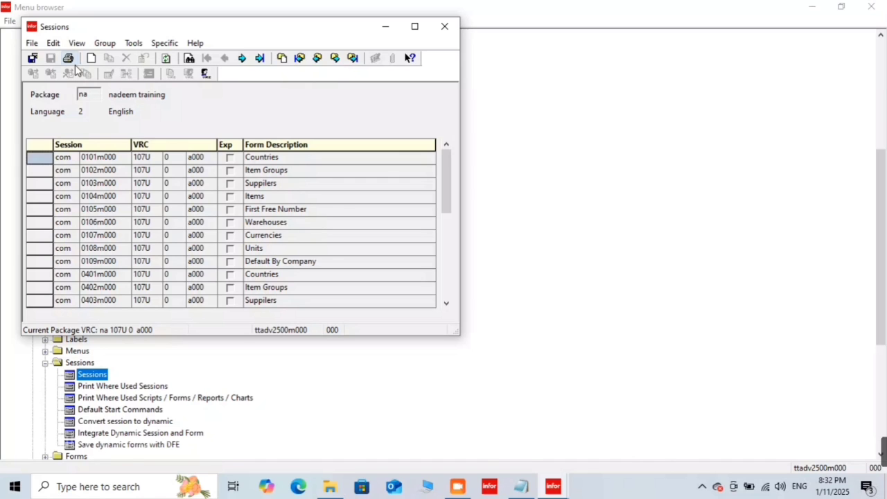
Step: Find the sessions that belong to package po
{"action": "key", "text": "ctrl+f"}
{"action": "type", "text": "po"}
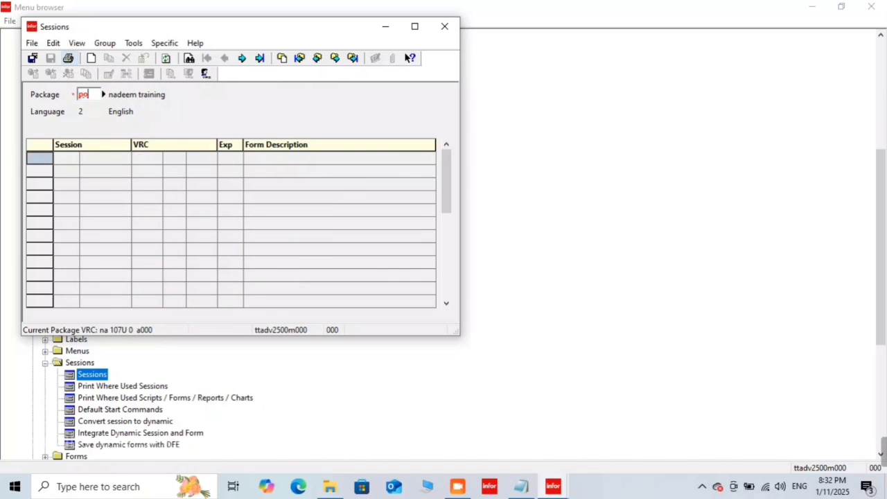
{"action": "key", "text": "Return"}
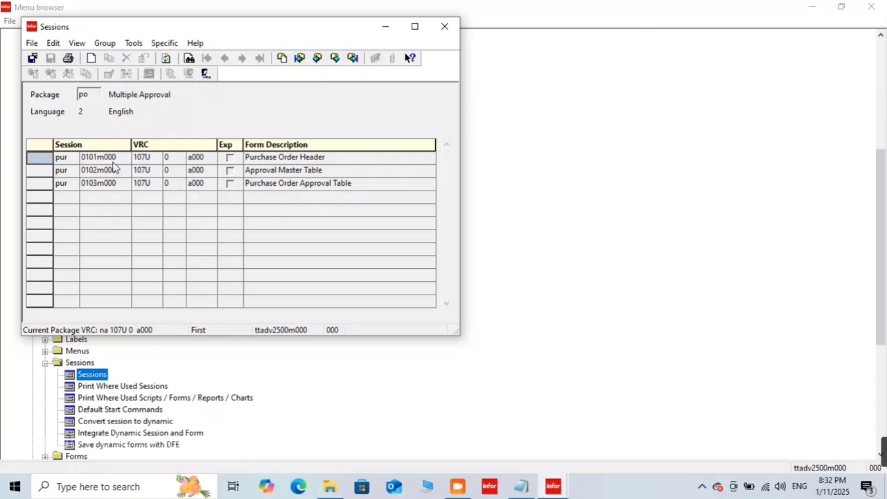
Step: Try to start the Purchase Order Header session, pur 0101m000, from the session list
{"action": "left_click", "coordinate": [44, 161]}
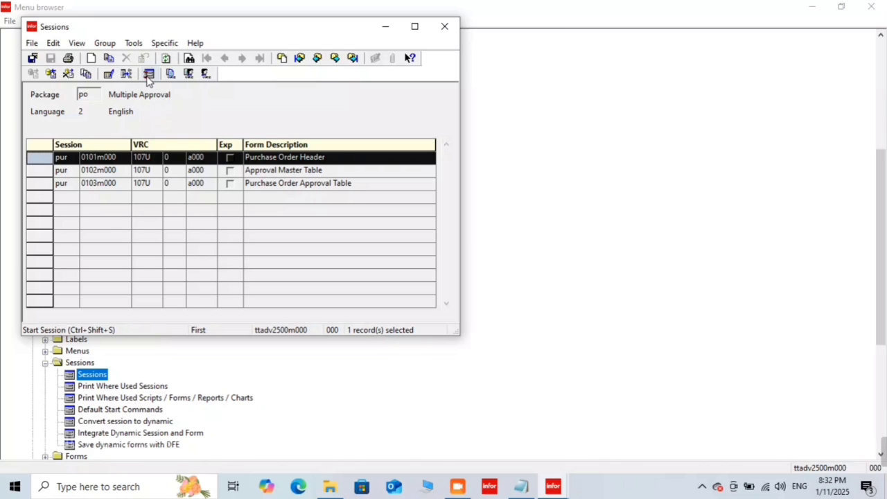
{"action": "left_click", "coordinate": [148, 75]}
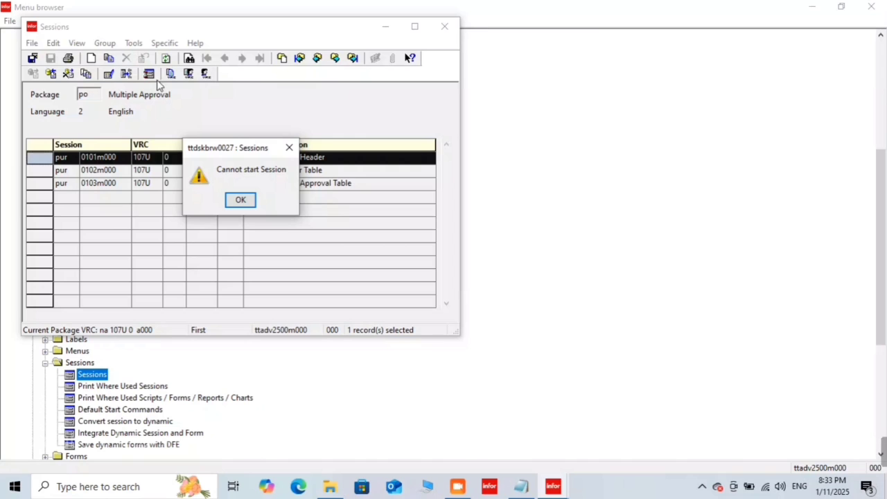
{"action": "left_click", "coordinate": [236, 198]}
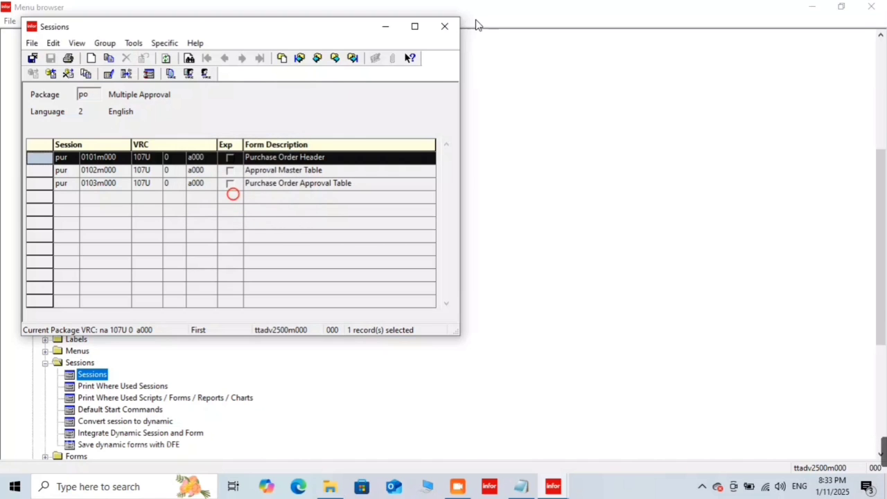
Step: Close the Sessions window, read the full error in BW Messages in a maximized window, and close it
{"action": "left_click", "coordinate": [444, 26]}
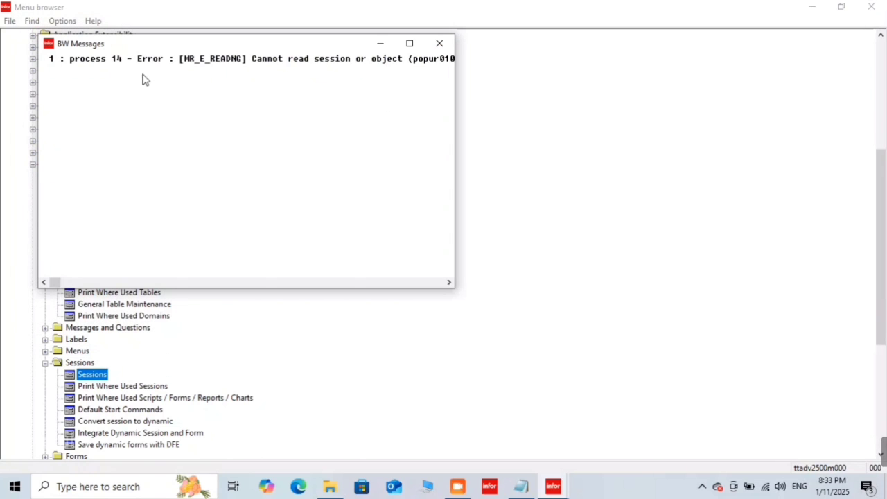
{"action": "left_click", "coordinate": [408, 41]}
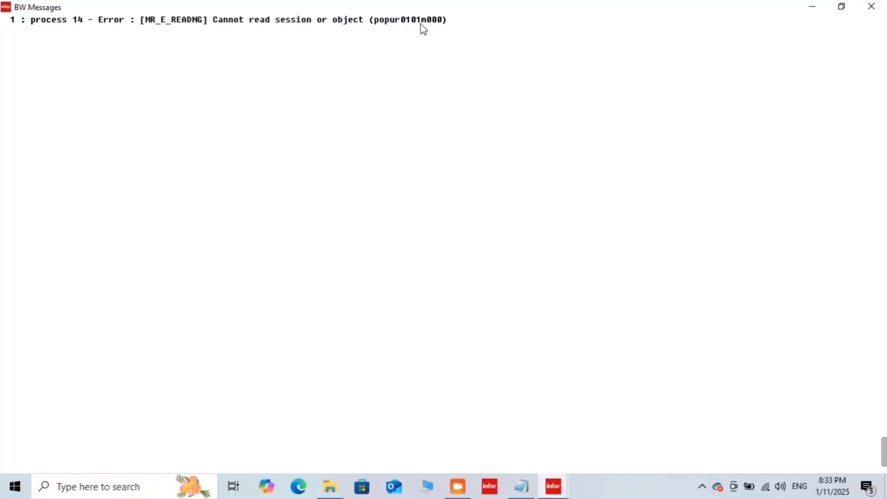
{"action": "left_click", "coordinate": [883, 5]}
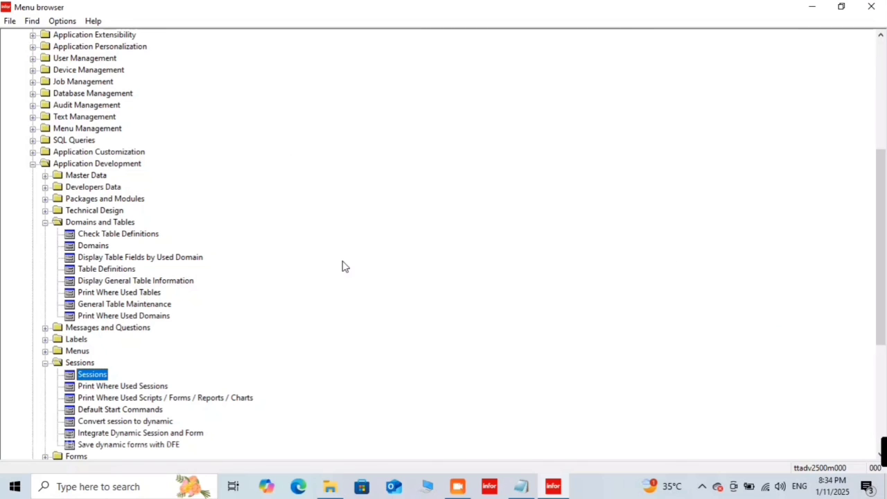
Step: Switch to the Notepad notes and add the lines ">> Steps in Exporting" and ">> Exporting ttiex1280m00" below the import steps
{"action": "left_click", "coordinate": [521, 486]}
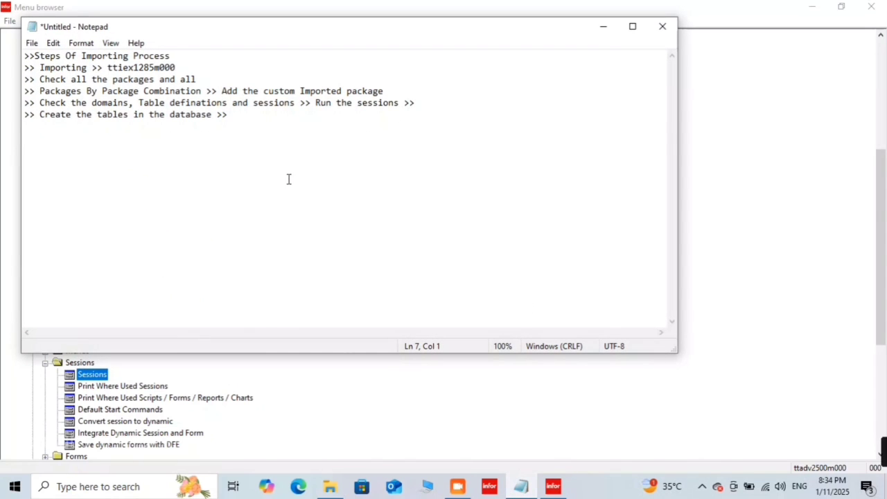
{"action": "key", "text": "Return"}
{"action": "type", "text": ">> Steps "}
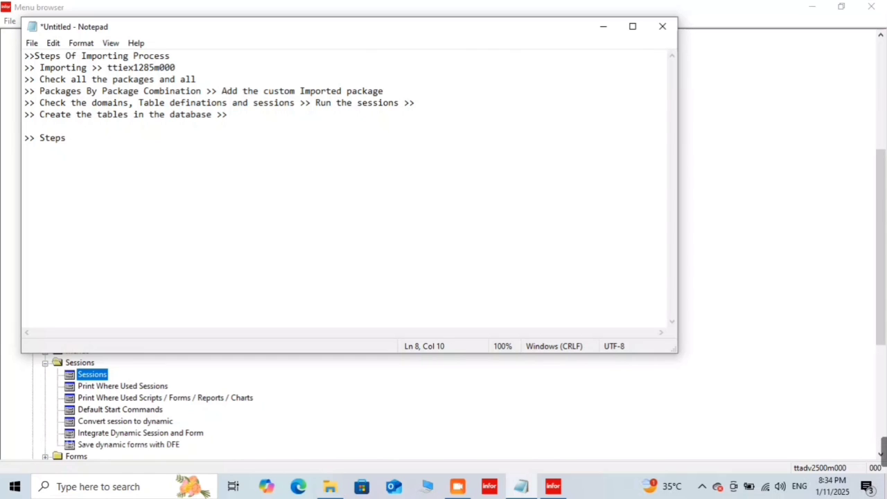
{"action": "type", "text": "in Exporting"}
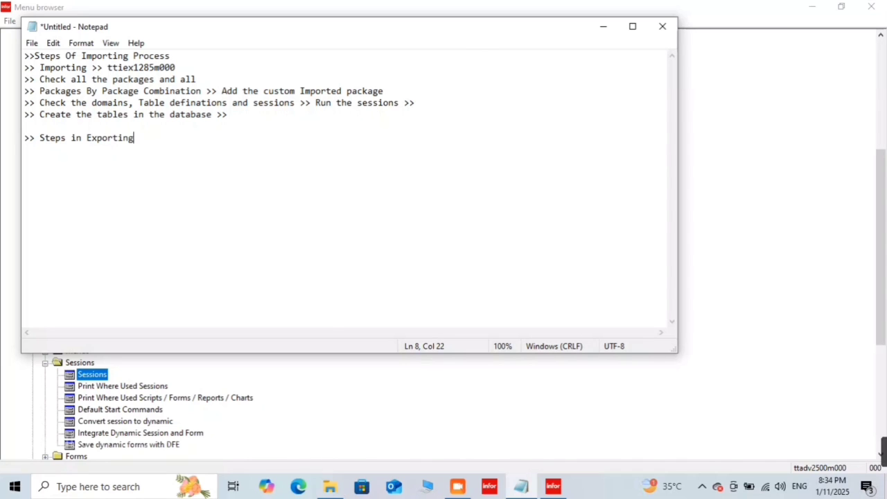
{"action": "key", "text": "Return"}
{"action": "type", "text": ">>"}
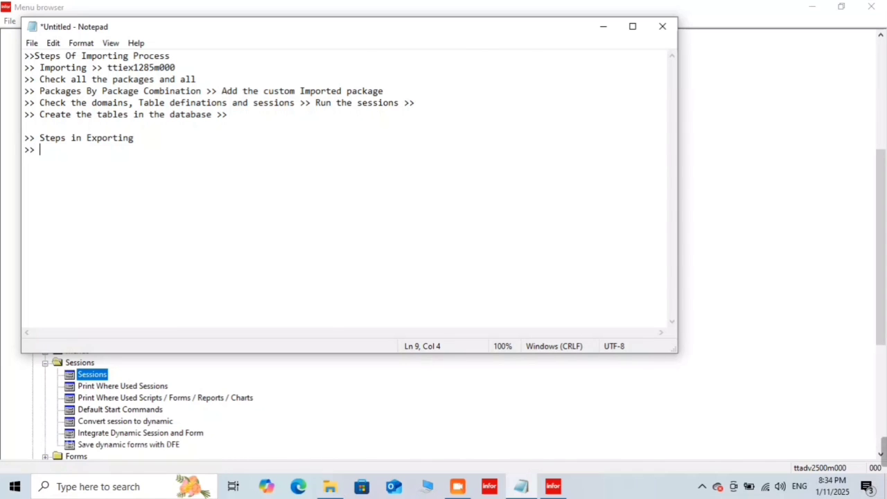
{"action": "key", "text": "BackSpace"}
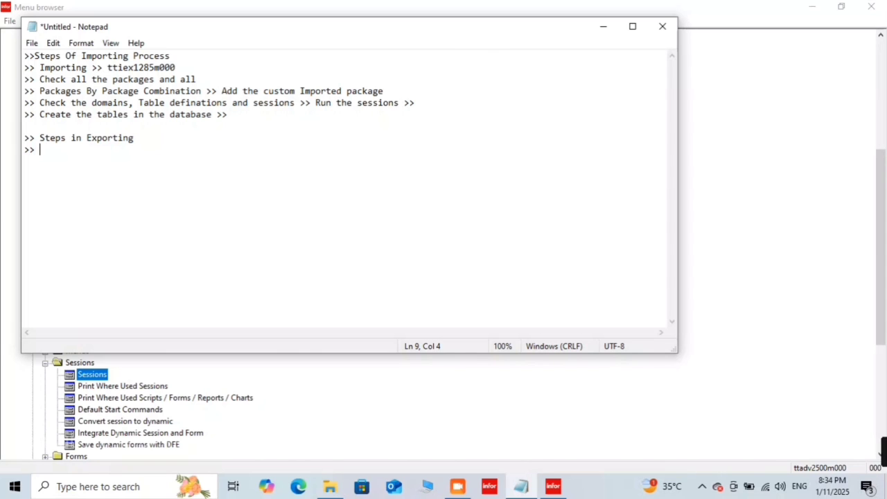
{"action": "type", "text": "Exporting"}
{"action": "type", "text": "ttiex"}
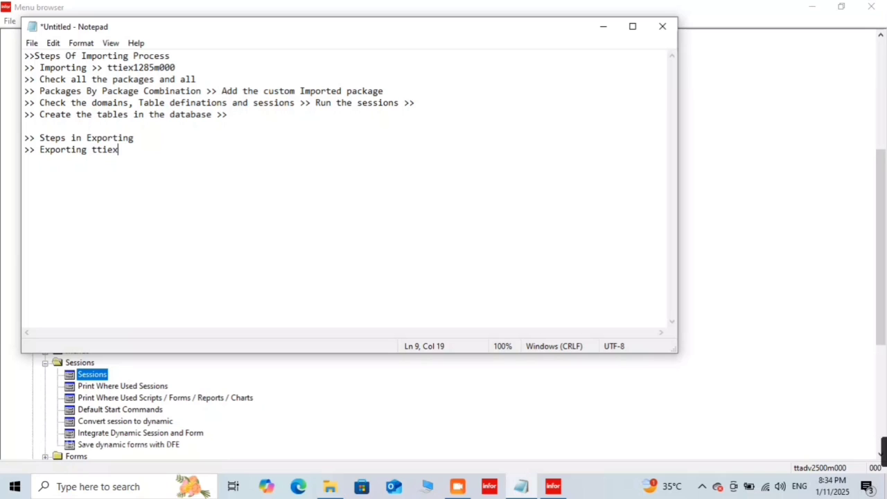
{"action": "type", "text": "1280m00"}
{"action": "key", "text": "Return"}
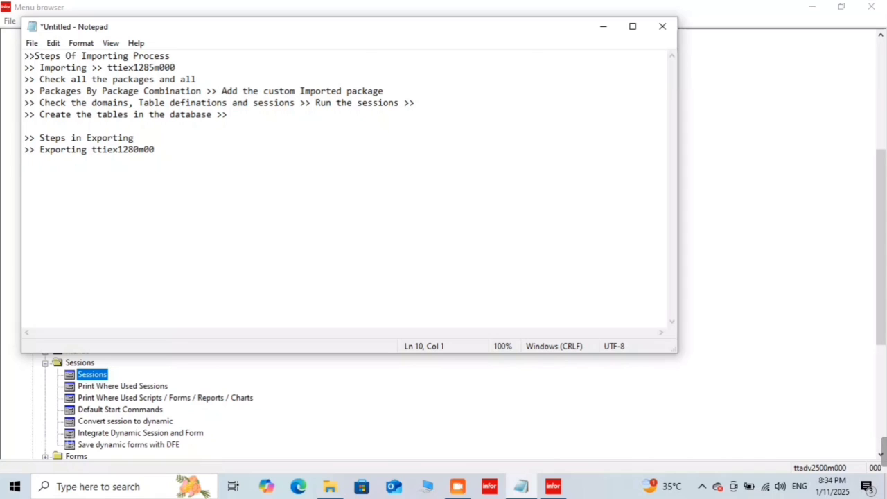
Step: Add the line ">> Specify the path >> Files >> Properties >>WinRar" to the exporting notes
{"action": "type", "text": ">> "}
{"action": "type", "text": "S"}
{"action": "type", "text": "pec"}
{"action": "key", "text": "BackSpace"}
{"action": "type", "text": "cify the"}
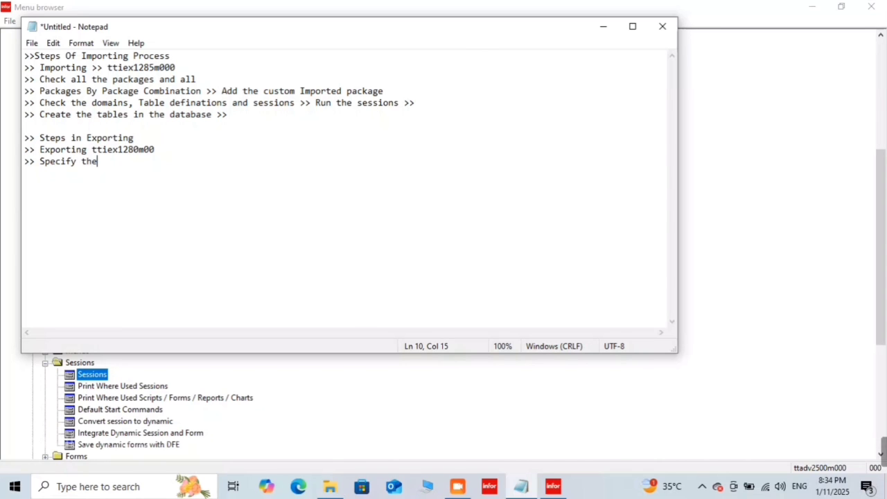
{"action": "type", "text": " path >> F"}
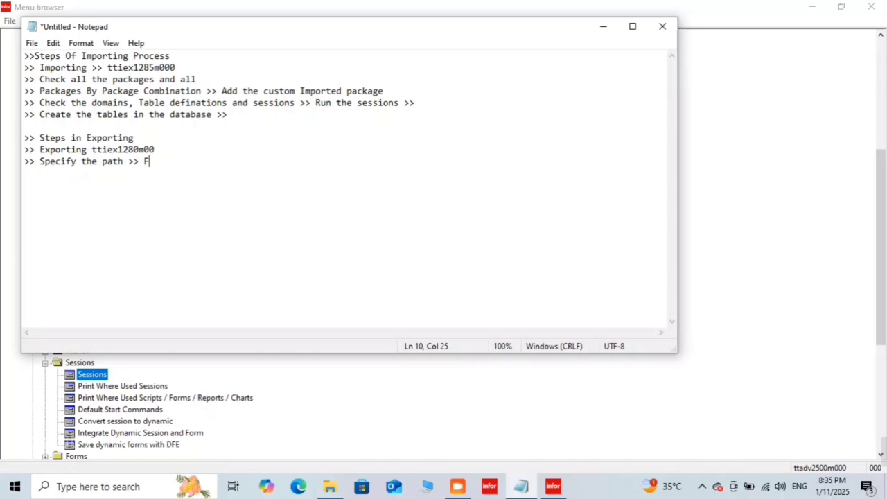
{"action": "type", "text": "les"}
{"action": "key", "text": "BackSpace"}
{"action": "key", "text": "BackSpace"}
{"action": "key", "text": "BackSpace"}
{"action": "key", "text": "BackSpace"}
{"action": "type", "text": "iles >> P"}
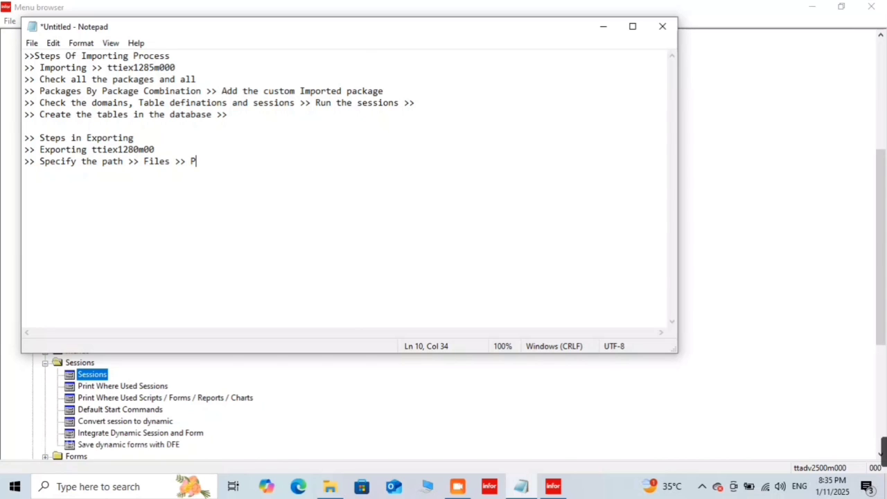
{"action": "type", "text": "roperties "}
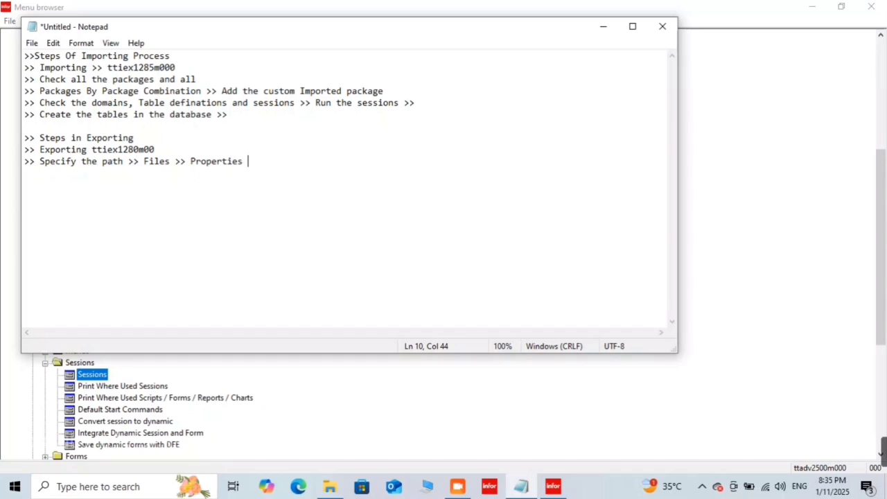
{"action": "type", "text": ">>Wun"}
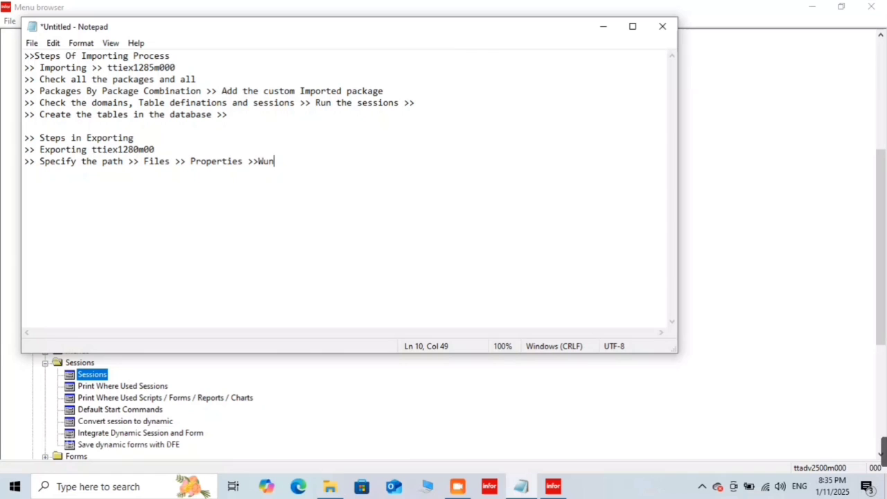
{"action": "key", "text": "BackSpace"}
{"action": "key", "text": "BackSpace"}
{"action": "type", "text": "inRar"}
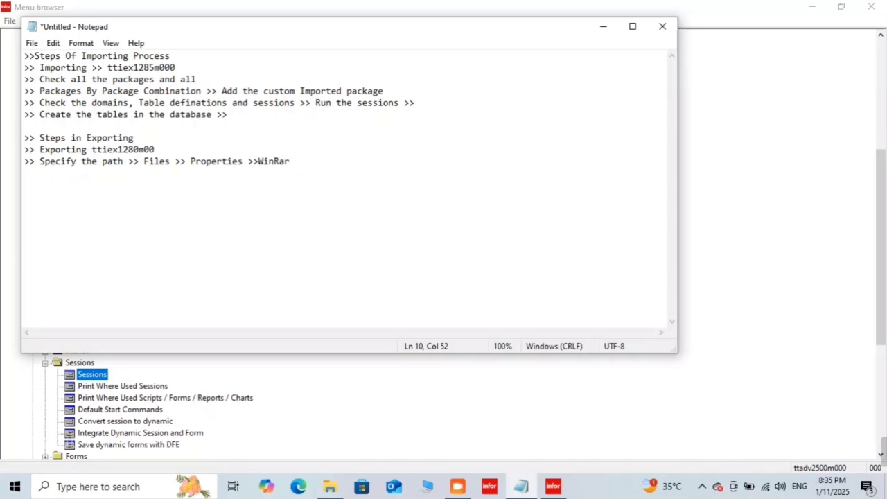
Step: Append ">> po" to the Importing line and to the Steps in Exporting line, and minimize the notes
{"action": "left_click", "coordinate": [187, 66]}
{"action": "type", "text": ">> po"}
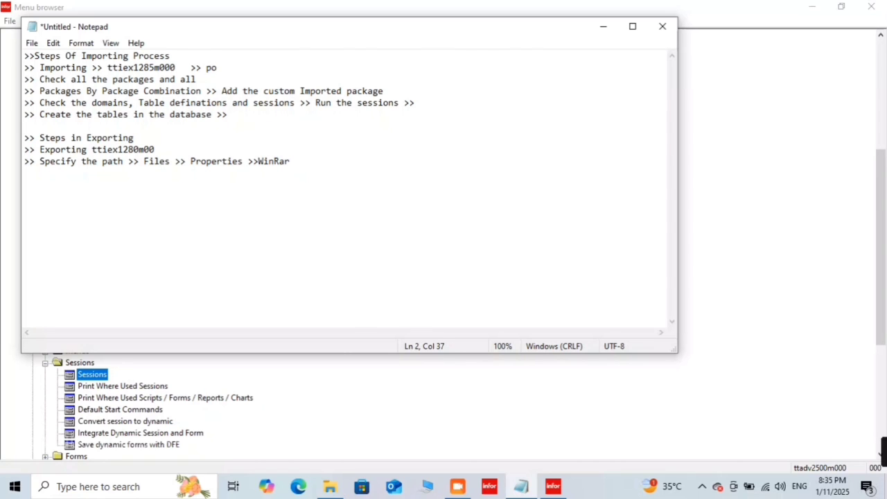
{"action": "left_click", "coordinate": [165, 141]}
{"action": "type", "text": ">> po"}
{"action": "left_click", "coordinate": [603, 26]}
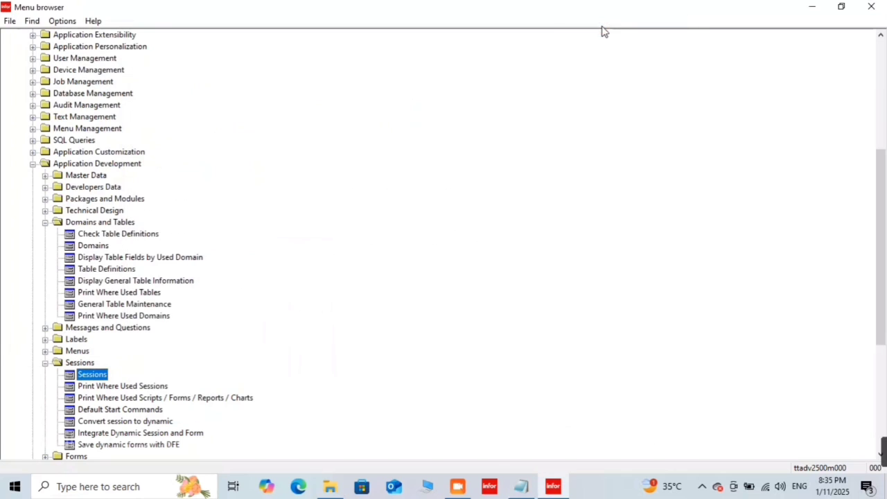
Step: Run the session ttiex1285m000 to view Import Data Dictionary, and close it
{"action": "left_click", "coordinate": [10, 19]}
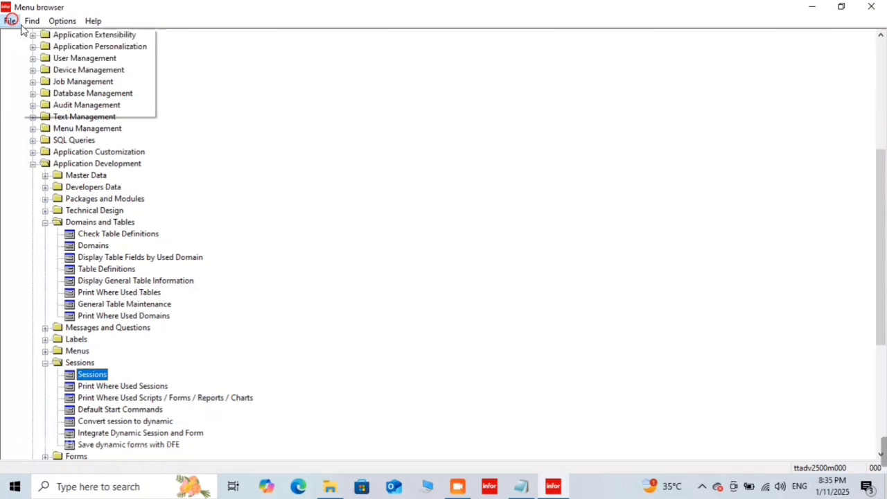
{"action": "left_click", "coordinate": [10, 21]}
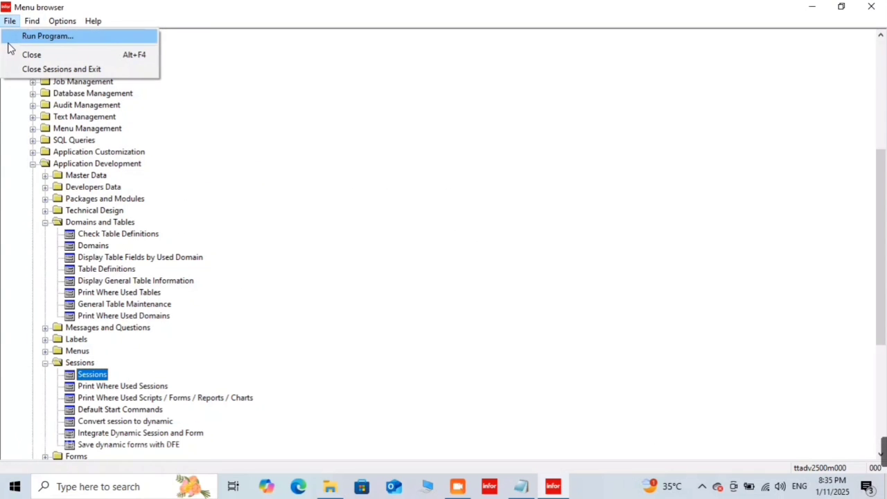
{"action": "left_click", "coordinate": [8, 38]}
{"action": "type", "text": "tt"}
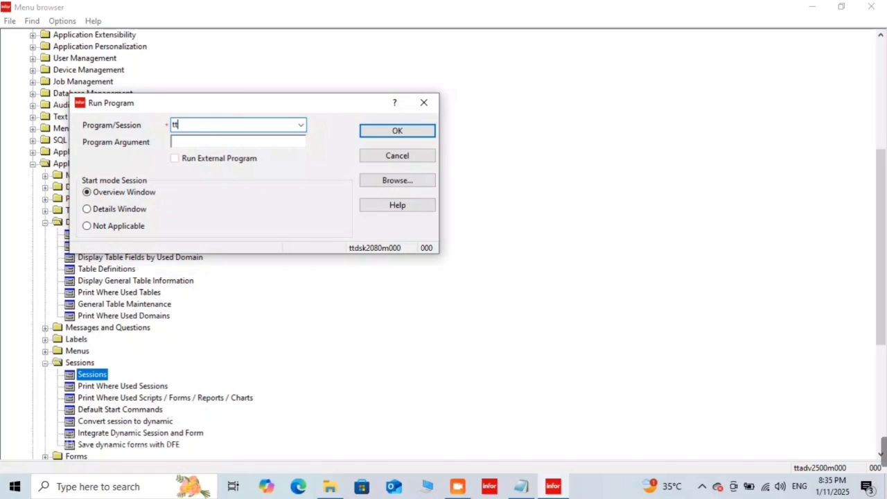
{"action": "type", "text": "iex1285m000"}
{"action": "key", "text": "Return"}
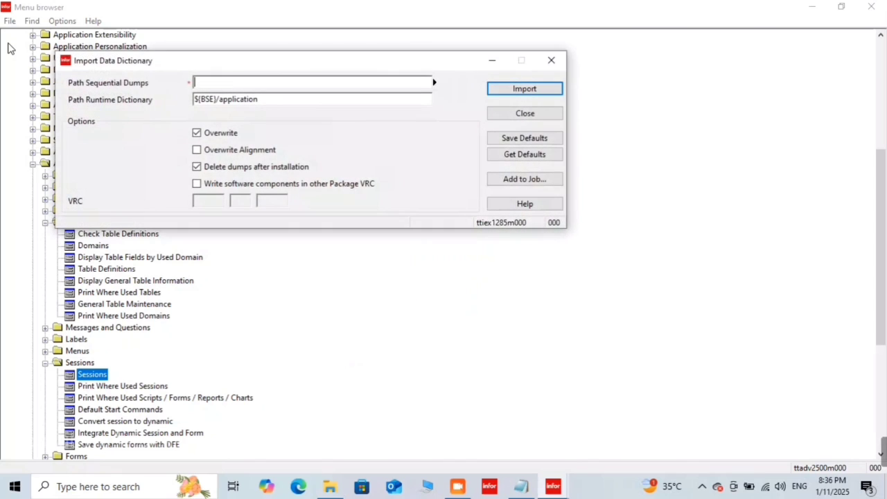
{"action": "left_click", "coordinate": [552, 60]}
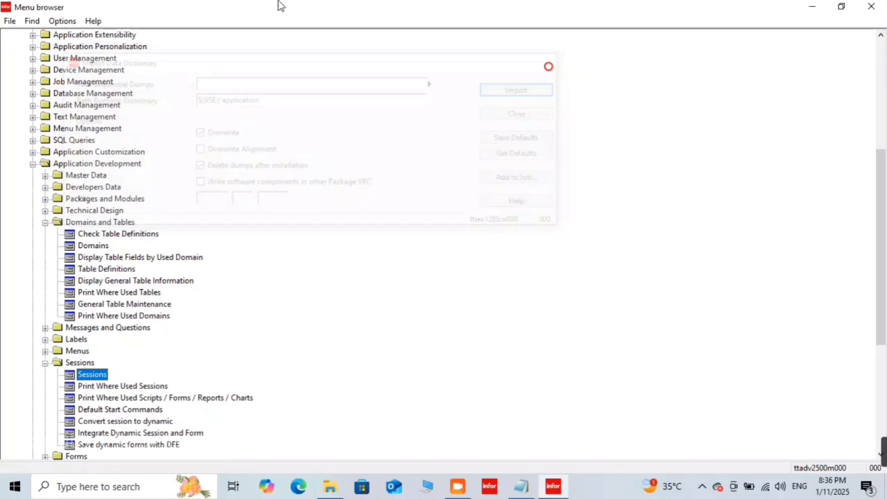
Step: Run the session ttiex1280m000 to open Export Data Dictionary
{"action": "left_click", "coordinate": [11, 21]}
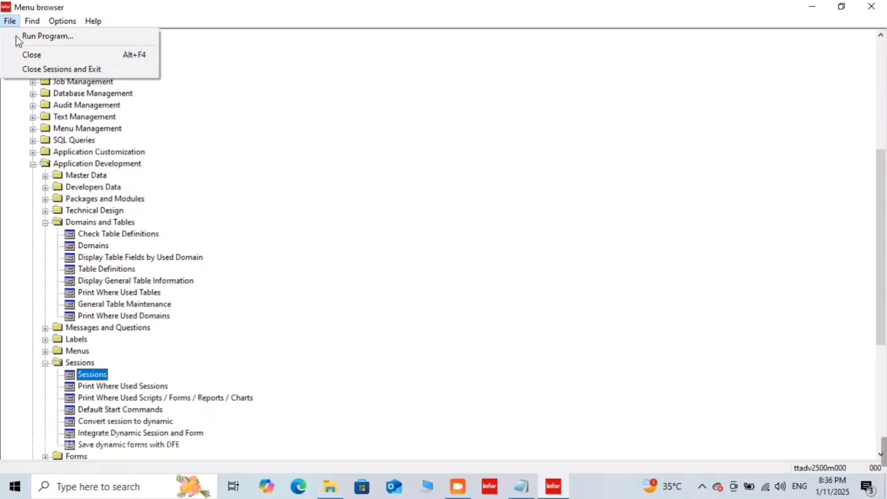
{"action": "left_click", "coordinate": [17, 40]}
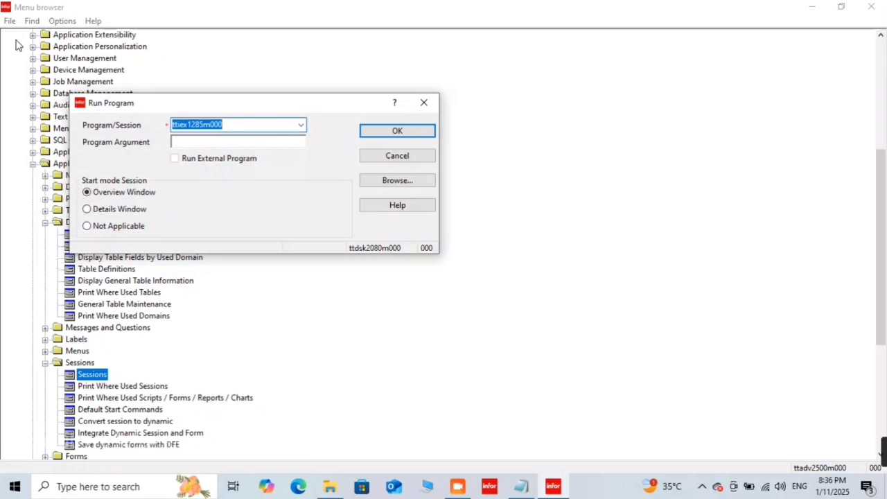
{"action": "left_click", "coordinate": [206, 124]}
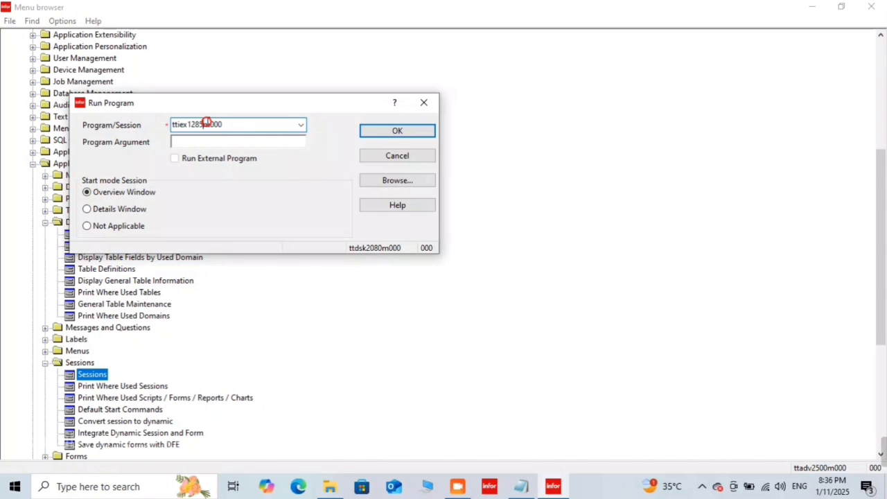
{"action": "key", "text": "BackSpace"}
{"action": "type", "text": "0"}
{"action": "key", "text": "Return"}
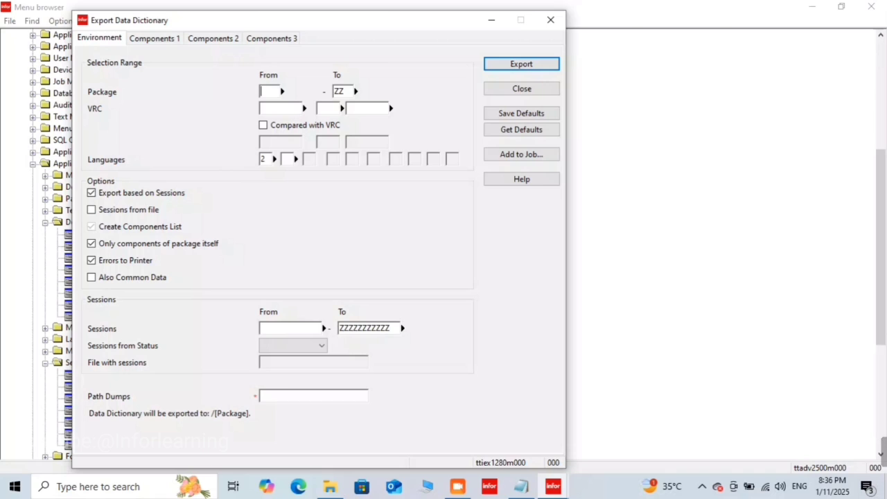
Step: Set the export's package range from po to po and pick the VRC 107U 0 a000
{"action": "type", "text": "po"}
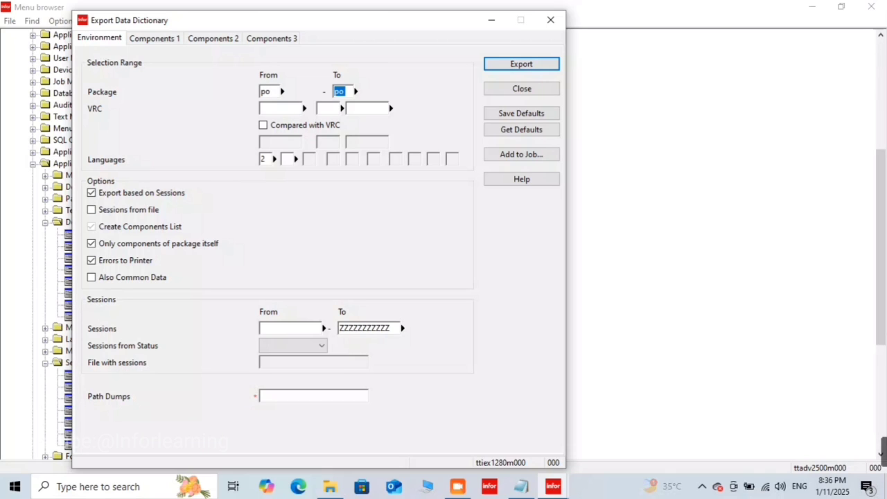
{"action": "type", "text": "po"}
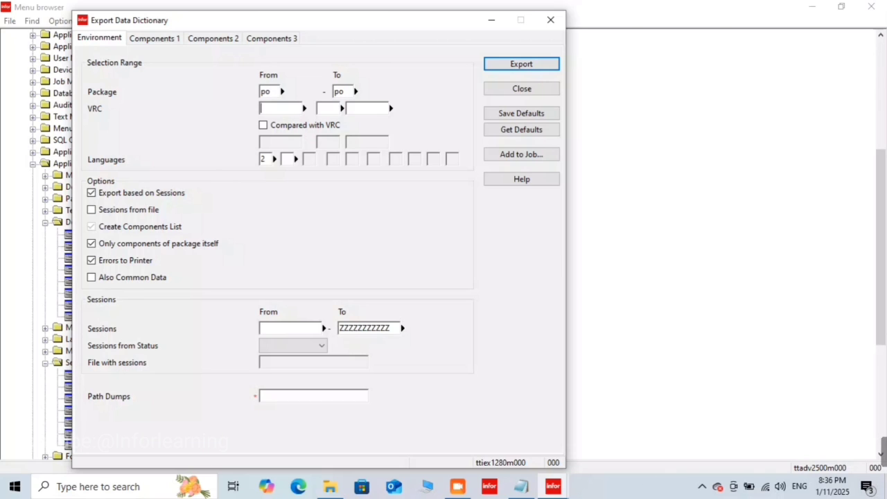
{"action": "key", "text": "ctrl+b"}
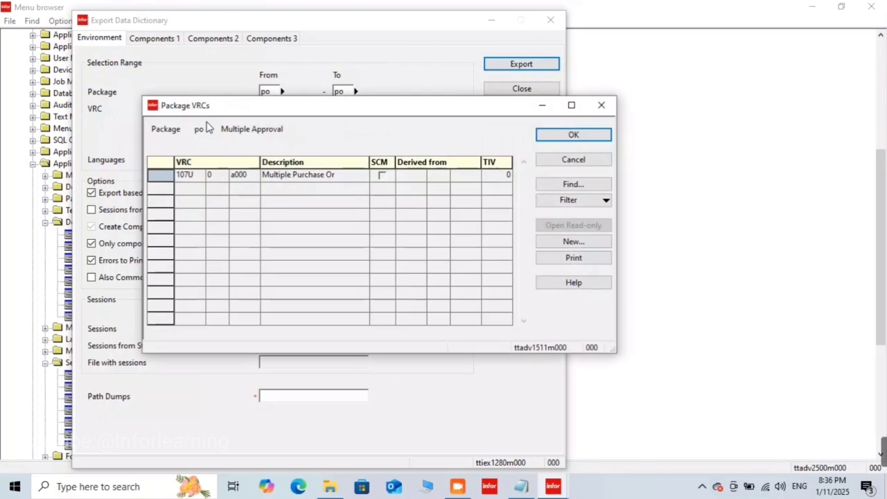
{"action": "key", "text": "Return"}
{"action": "key", "text": "Tab"}
{"action": "key", "text": "Tab"}
{"action": "key", "text": "Tab"}
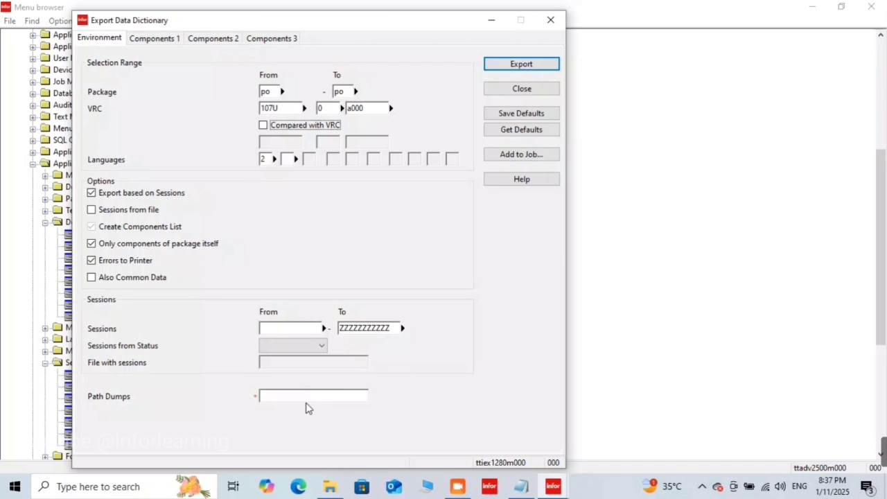
Step: Switch to File Explorer and create a new folder inside D:\Backup Files
{"action": "left_click", "coordinate": [310, 395]}
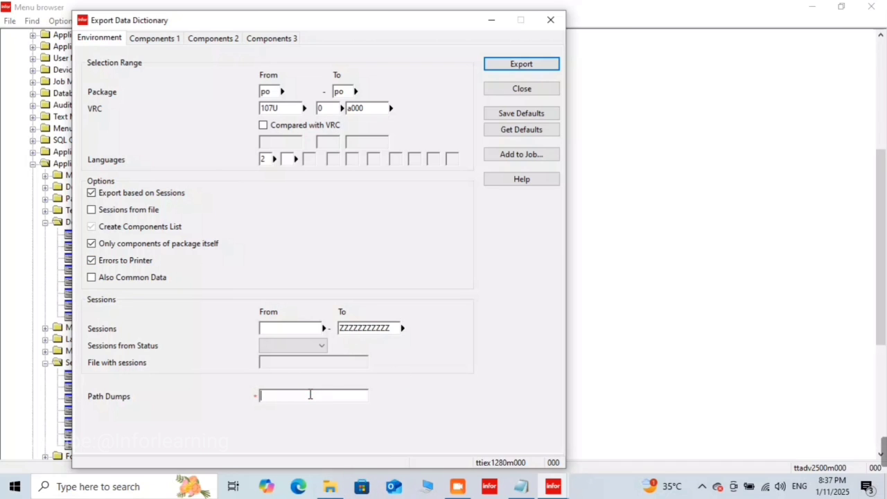
{"action": "left_click", "coordinate": [331, 487]}
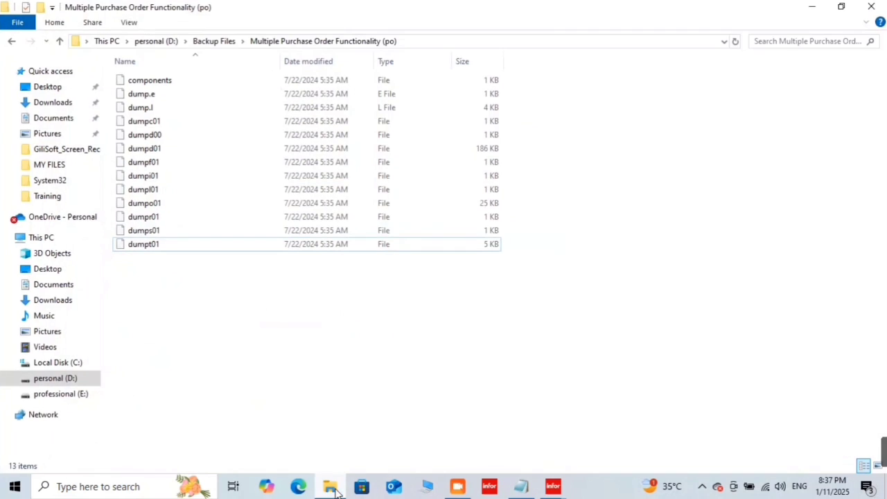
{"action": "left_click", "coordinate": [212, 42]}
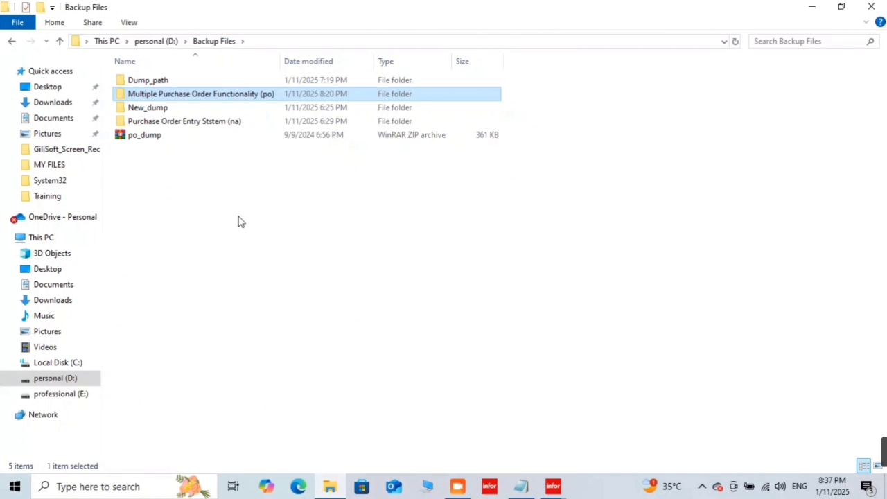
{"action": "right_click", "coordinate": [240, 219]}
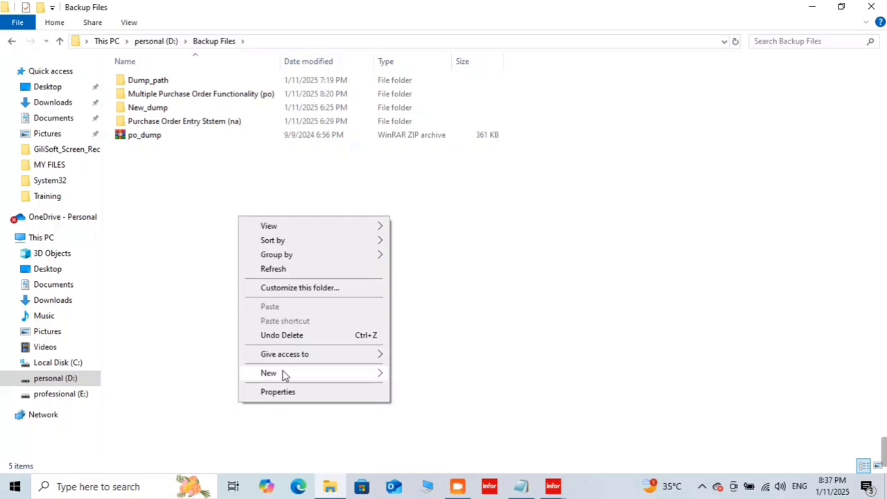
{"action": "mouse_move", "coordinate": [284, 375]}
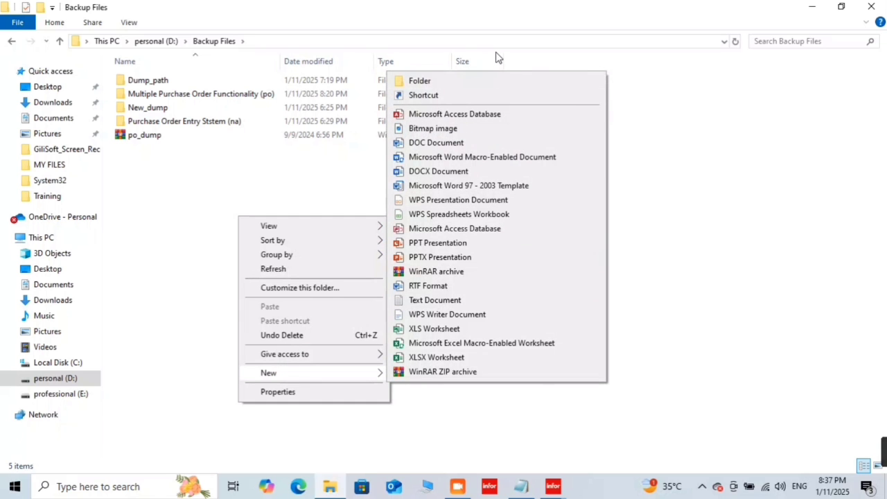
{"action": "left_click", "coordinate": [470, 79]}
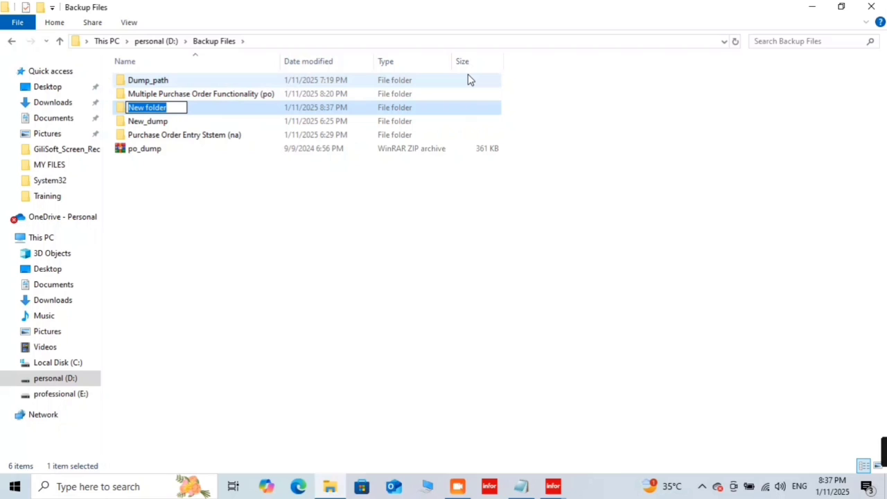
Step: Name the new folder PO_DUMP and open it
{"action": "key", "text": "BackSpace"}
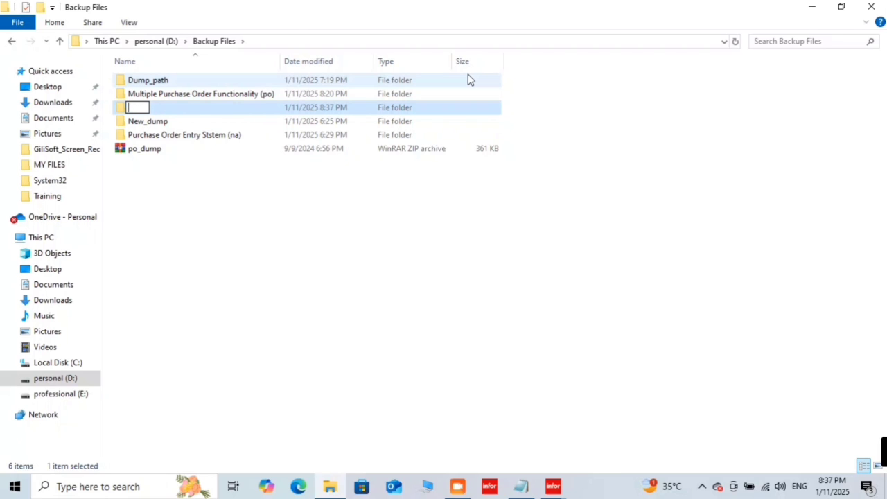
{"action": "type", "text": "c"}
{"action": "key", "text": "BackSpace"}
{"action": "type", "text": "po"}
{"action": "key", "text": "BackSpace"}
{"action": "key", "text": "BackSpace"}
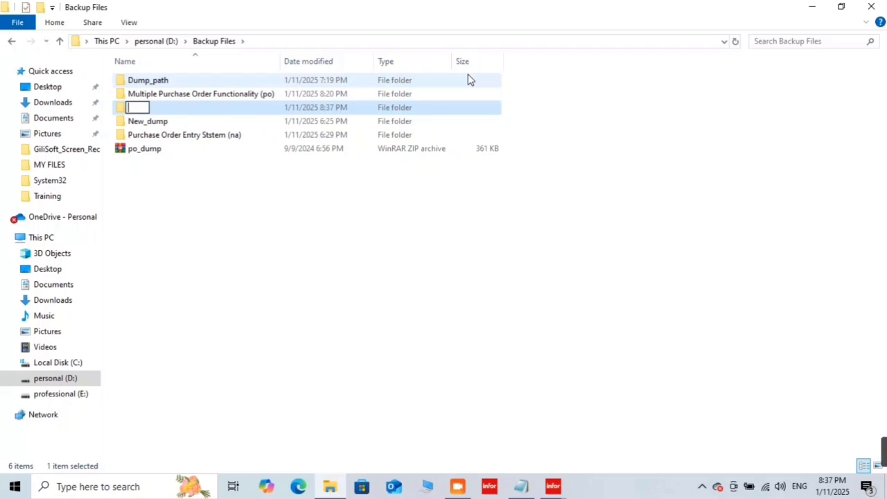
{"action": "type", "text": "PO"}
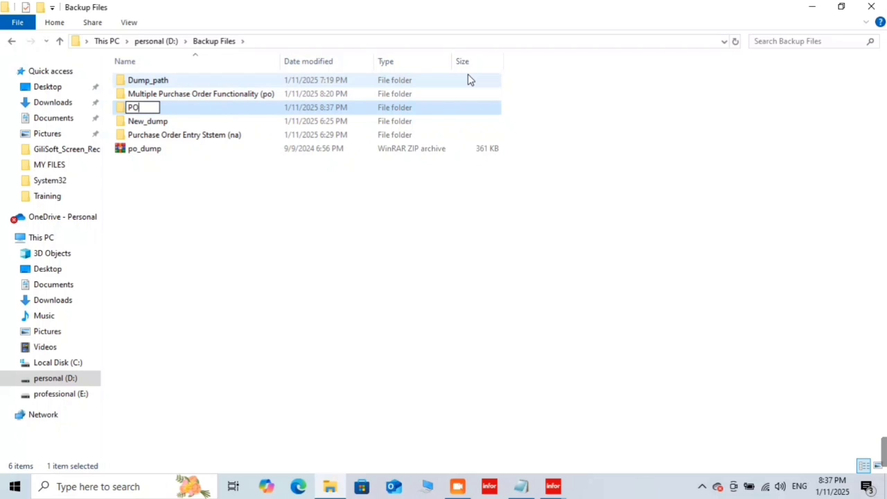
{"action": "type", "text": "_D"}
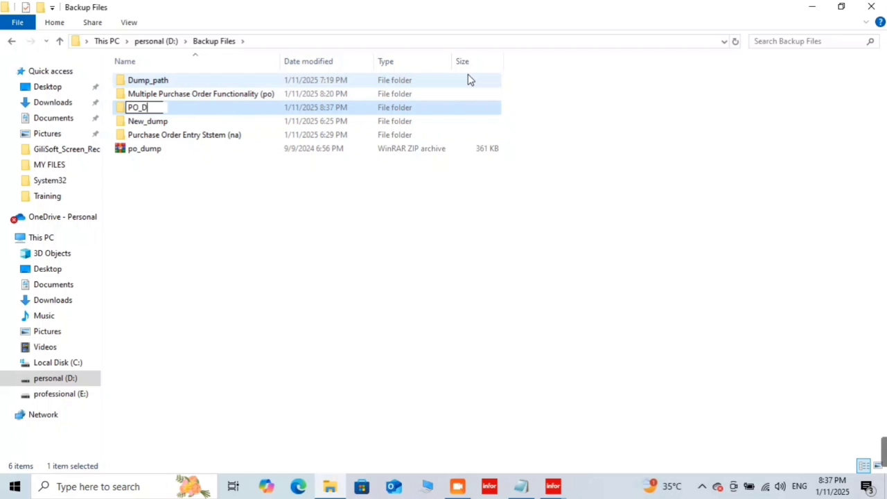
{"action": "type", "text": "UMP"}
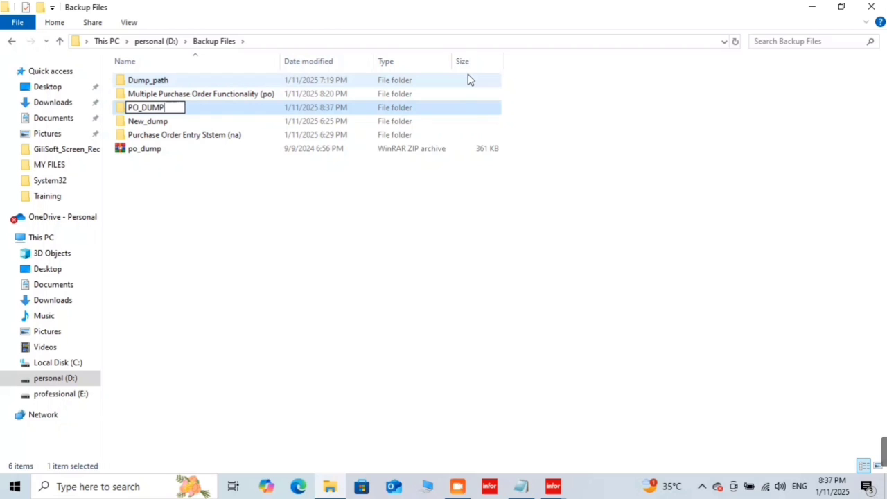
{"action": "key", "text": "Return"}
{"action": "key", "text": "Return"}
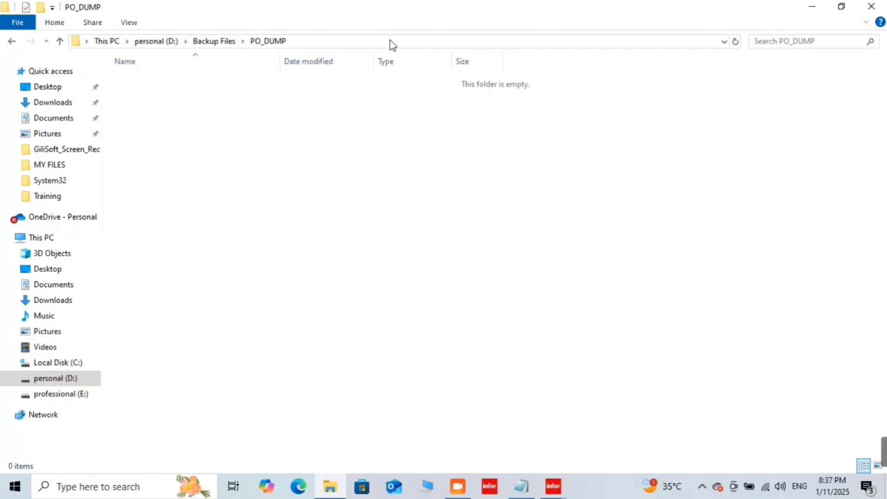
Step: Copy the PO_DUMP folder's path and enter D:\Backup Files\PO_DUMP as Path Dumps in the Export Data Dictionary session
{"action": "left_click", "coordinate": [340, 39]}
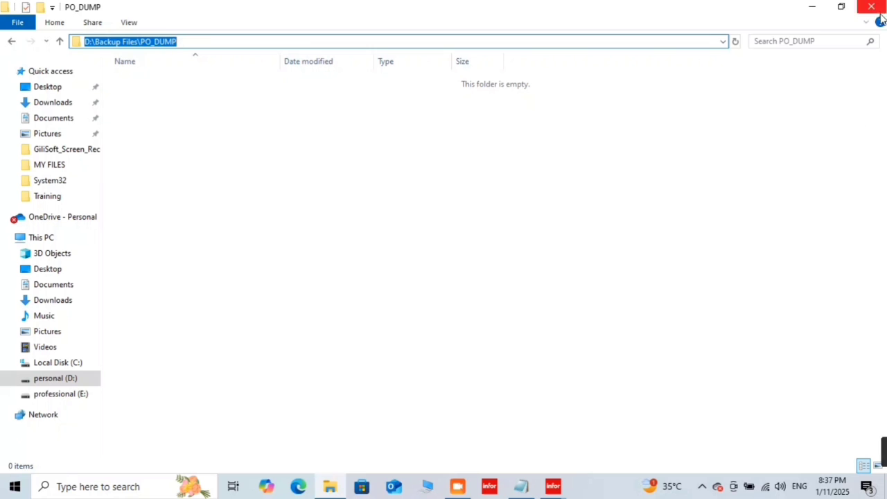
{"action": "left_click", "coordinate": [811, 8]}
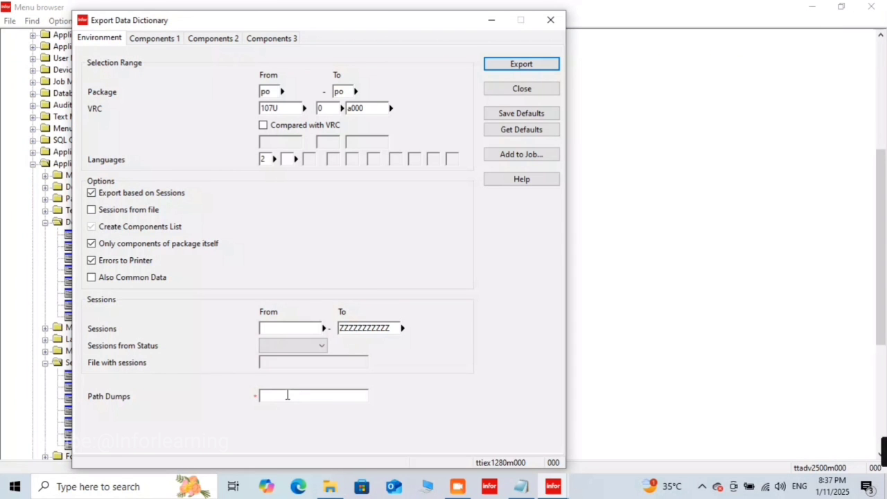
{"action": "type", "text": "D:\\Backup Files\\PO_DUMP"}
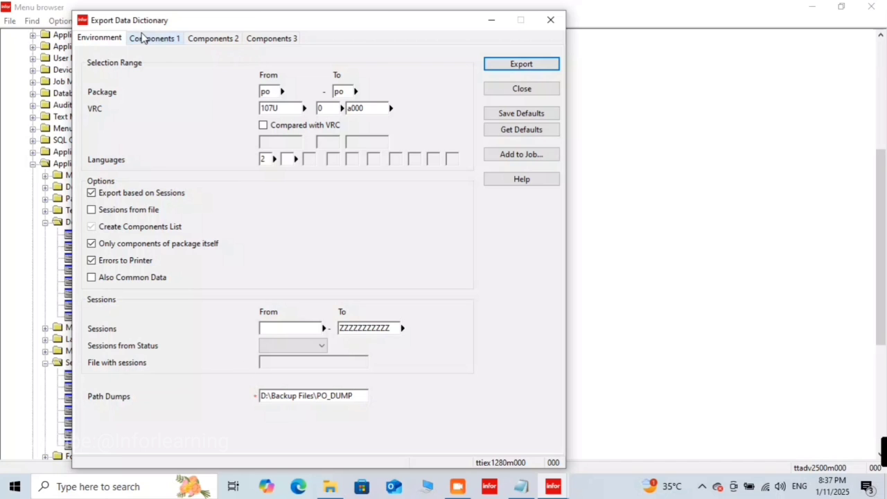
Step: Review all component types offered for the export, from sessions and scripts through messages and labels to SQL queries and release notes
{"action": "left_click", "coordinate": [157, 37]}
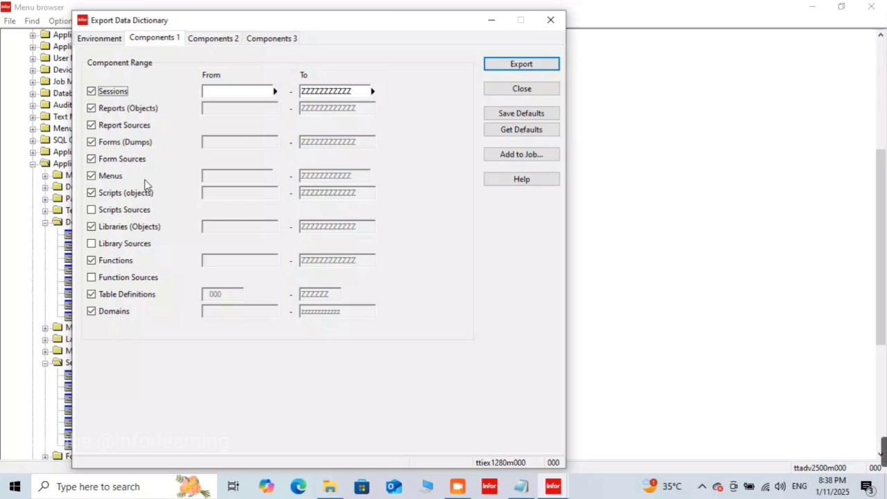
{"action": "left_click", "coordinate": [116, 216]}
{"action": "left_click", "coordinate": [117, 217]}
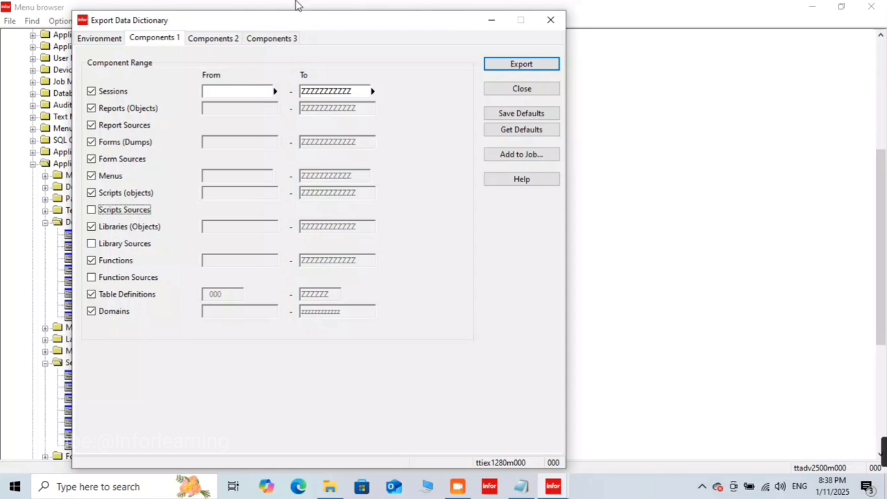
{"action": "left_click", "coordinate": [232, 38]}
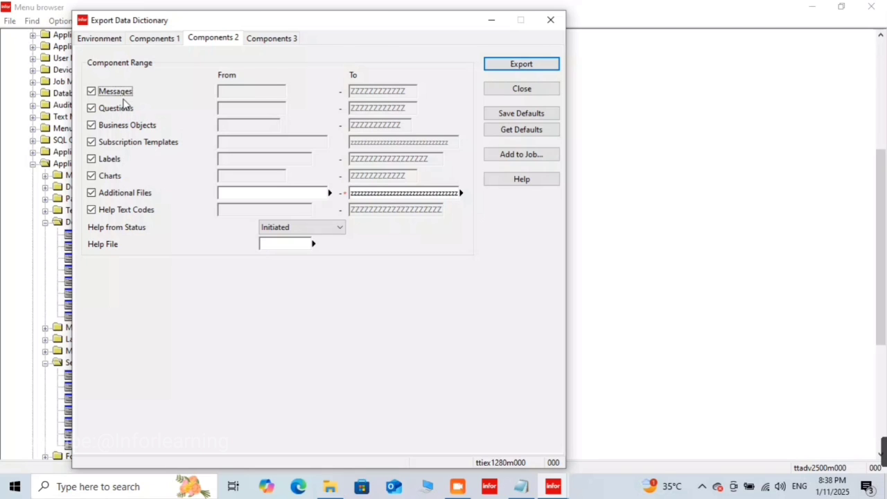
{"action": "left_click", "coordinate": [282, 39]}
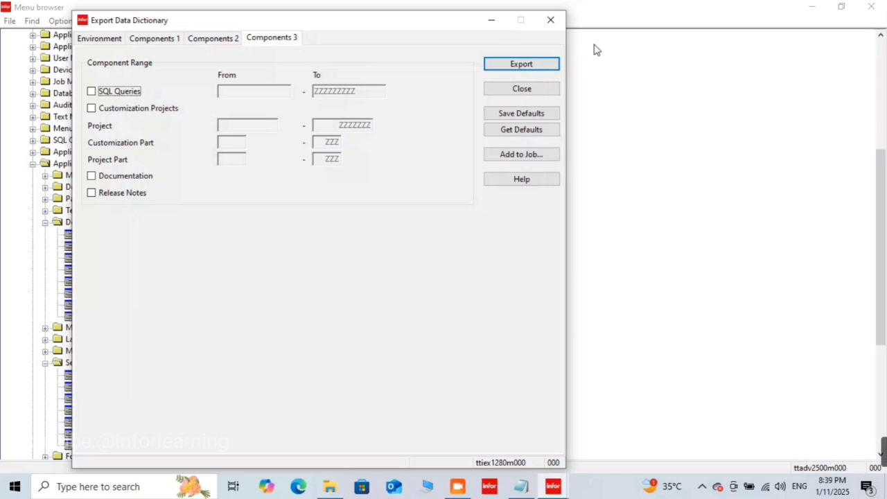
Step: Run the data dictionary export with its error report sent to device D
{"action": "left_click", "coordinate": [520, 65]}
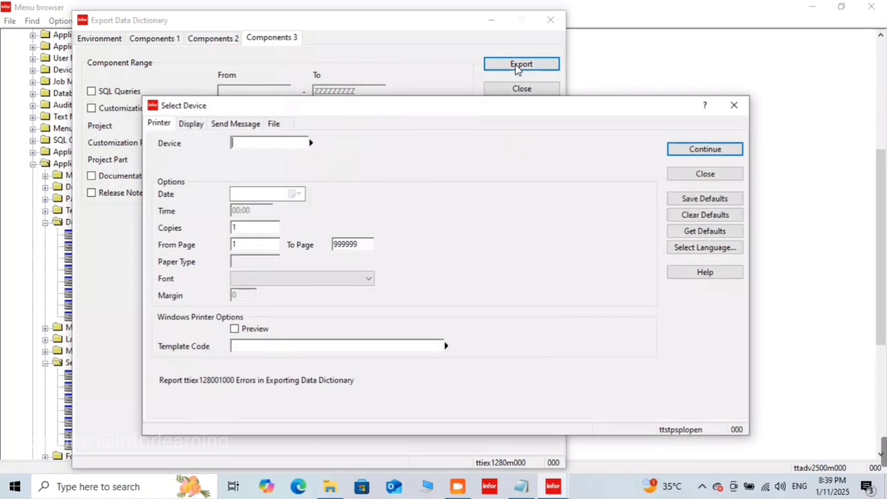
{"action": "type", "text": "D"}
{"action": "key", "text": "Return"}
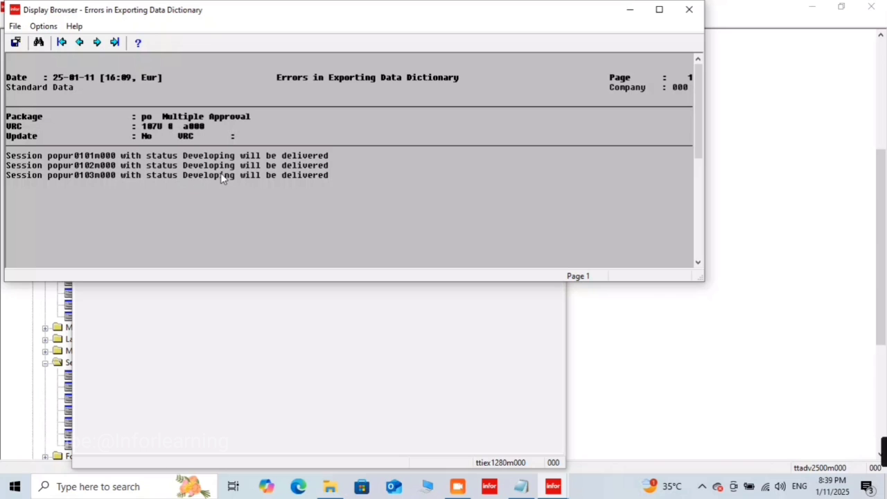
Step: Read both pages of the export error report, and close the report and the Export Data Dictionary session
{"action": "scroll", "coordinate": [220, 176], "scroll_direction": "up", "scroll_amount": 1}
{"action": "scroll", "coordinate": [334, 161], "scroll_direction": "down", "scroll_amount": 2}
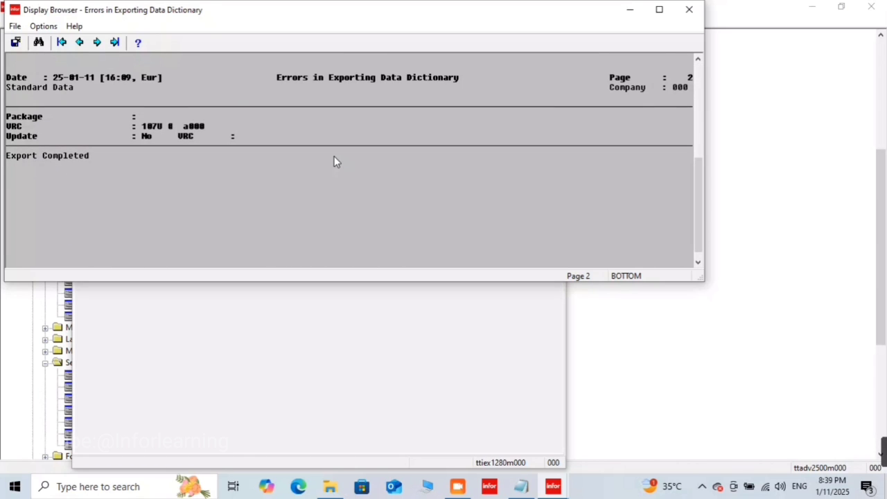
{"action": "scroll", "coordinate": [334, 162], "scroll_direction": "up", "scroll_amount": 1}
{"action": "scroll", "coordinate": [334, 161], "scroll_direction": "down", "scroll_amount": 1}
{"action": "left_click", "coordinate": [689, 11]}
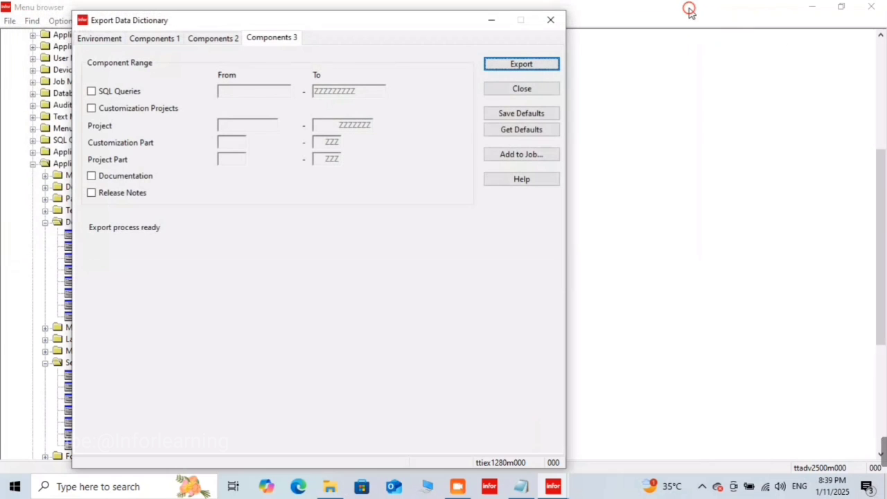
{"action": "left_click", "coordinate": [555, 22]}
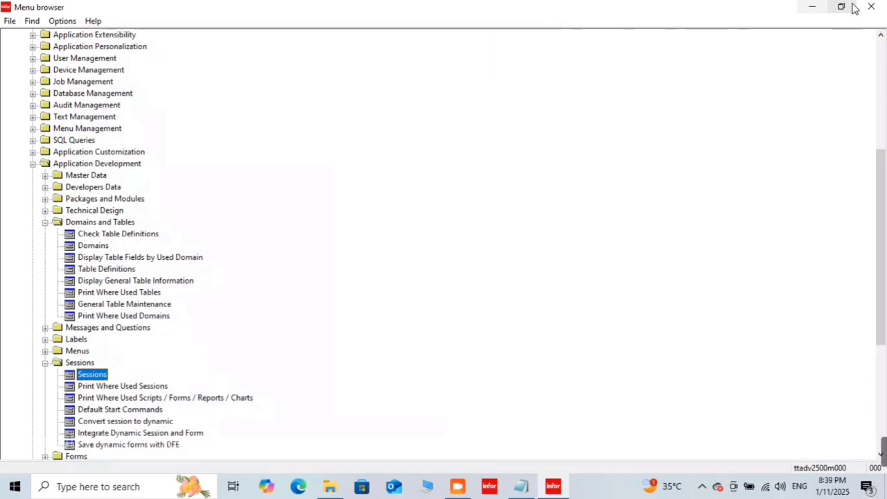
Step: Check the exported dump files in the PO_DUMP folder under Backup Files, and return to the Infor menu browser
{"action": "left_click", "coordinate": [816, 8]}
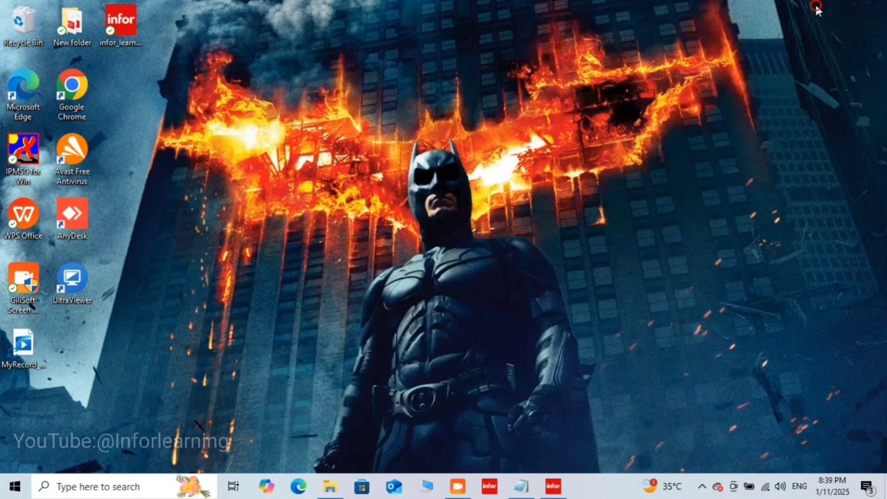
{"action": "left_click", "coordinate": [323, 486]}
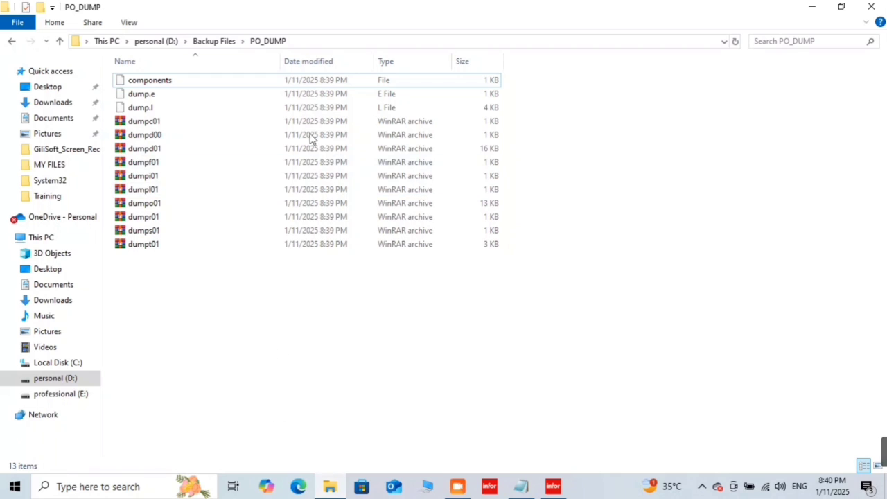
{"action": "left_click", "coordinate": [216, 41]}
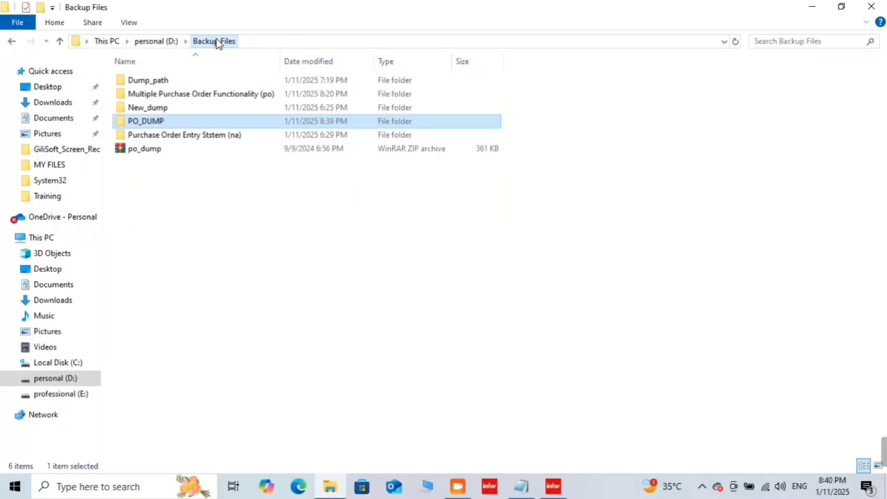
{"action": "double_click", "coordinate": [154, 123]}
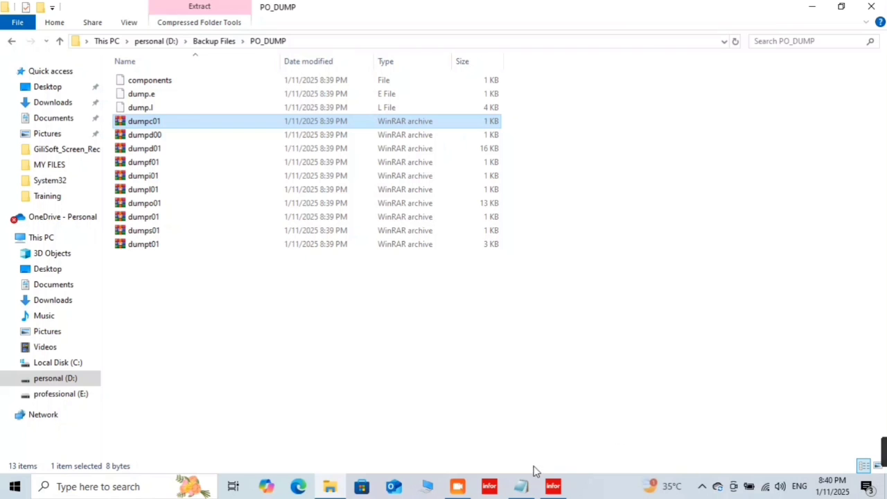
{"action": "left_click", "coordinate": [555, 487]}
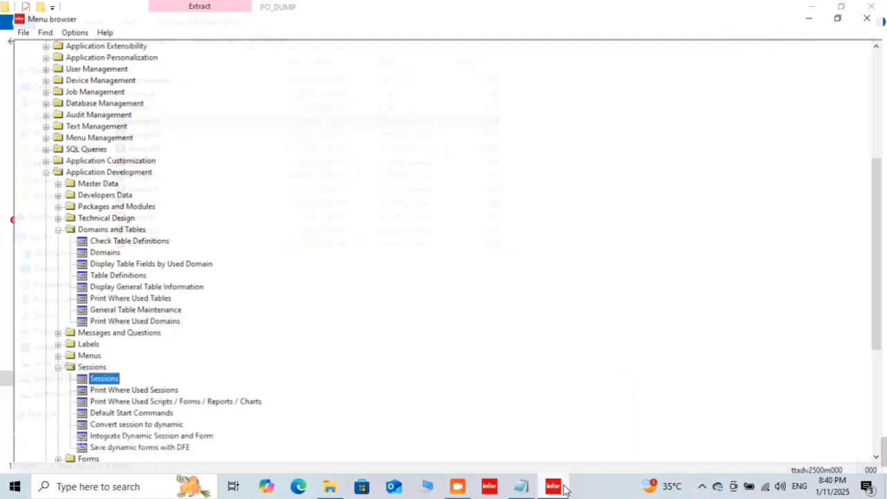